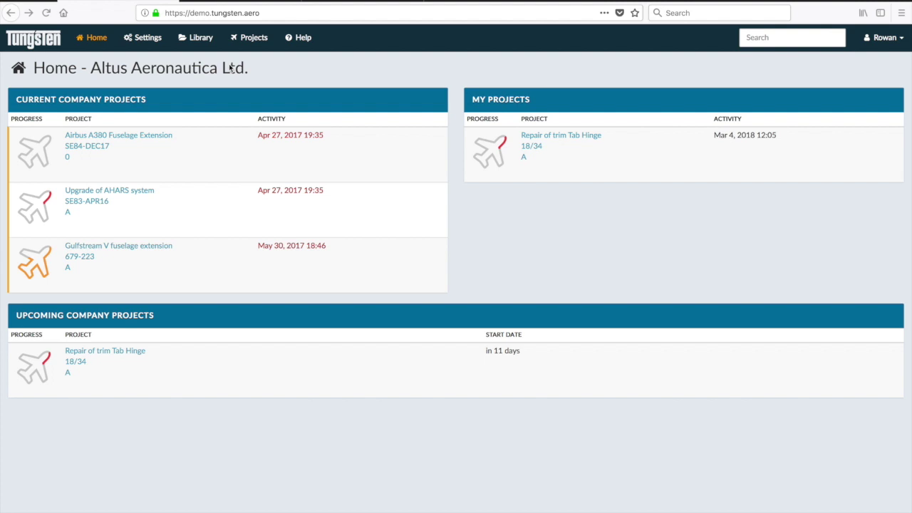
- Look over the library's sections and the published projects, and return to the current projects
left_click(202, 39)
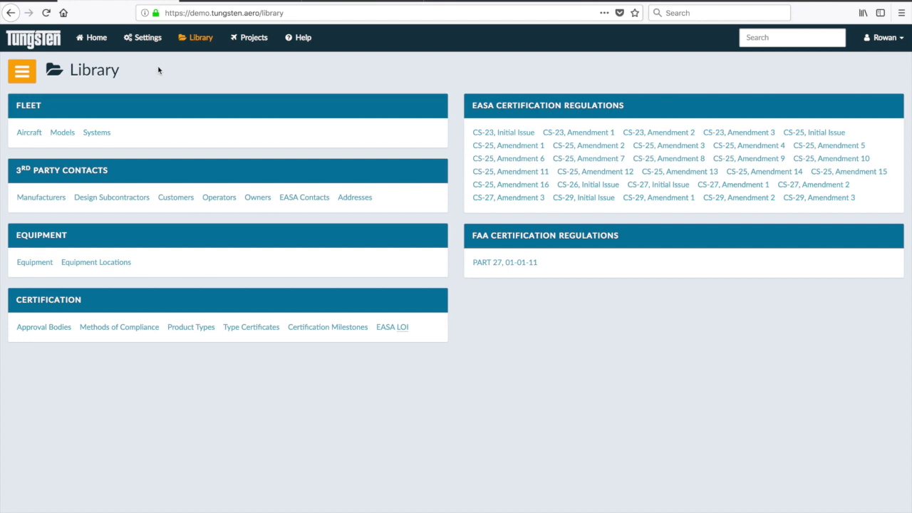
left_click(256, 39)
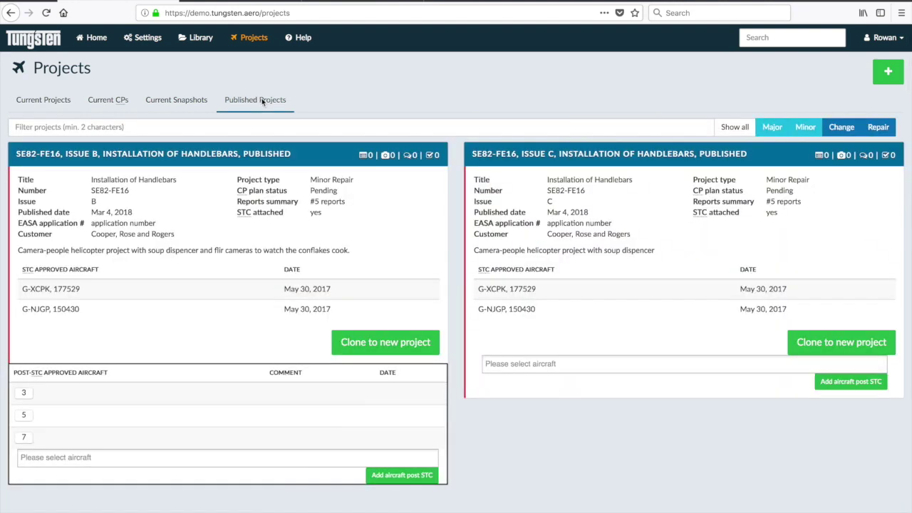
left_click(263, 103)
left_click(253, 41)
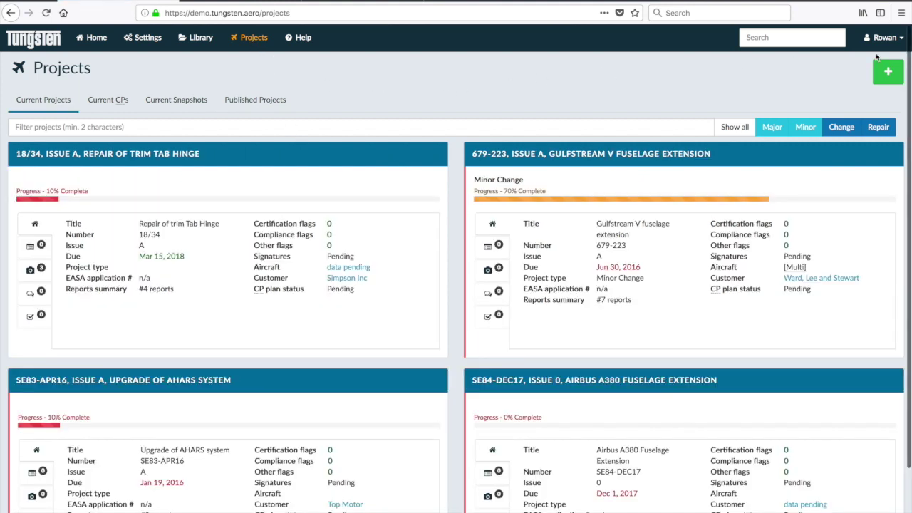
- Start a new project with the title "Changing windows to plexiglass"
left_click(886, 71)
left_click(55, 145)
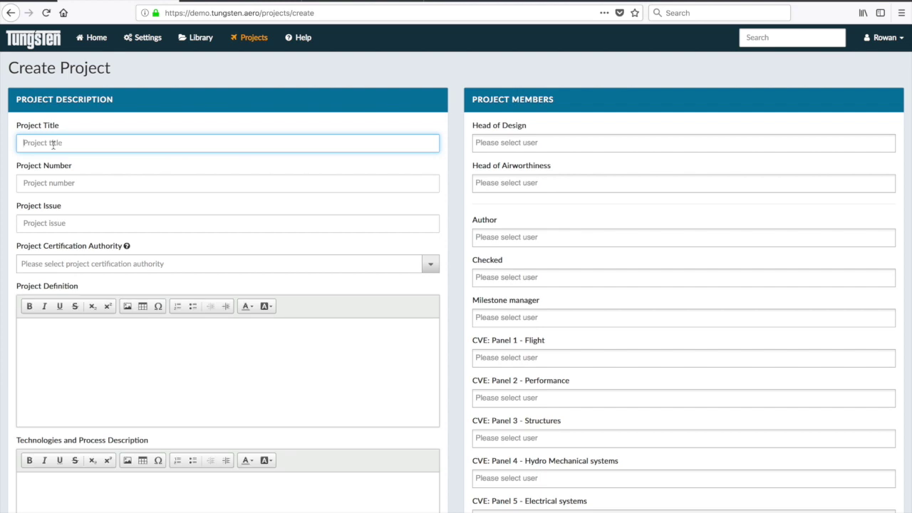
type("Changing windows to plexiglass")
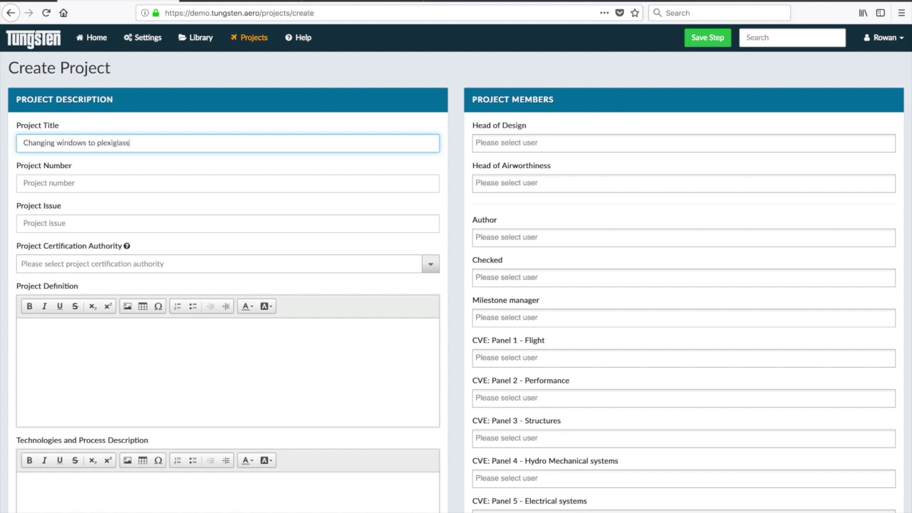
- Enter the project number 18/0089-DES and the project issue A
left_click(54, 183)
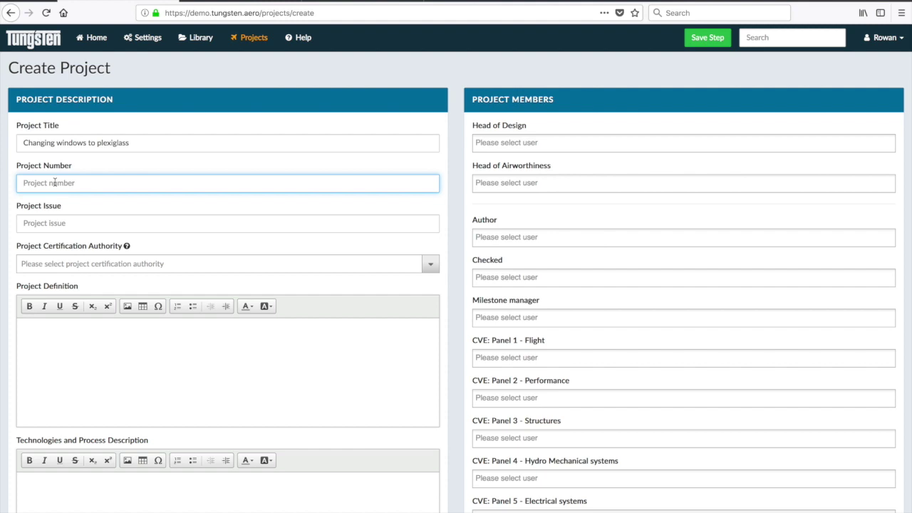
type("18/0089-G")
key("BackSpace")
left_click(62, 221)
type("A")
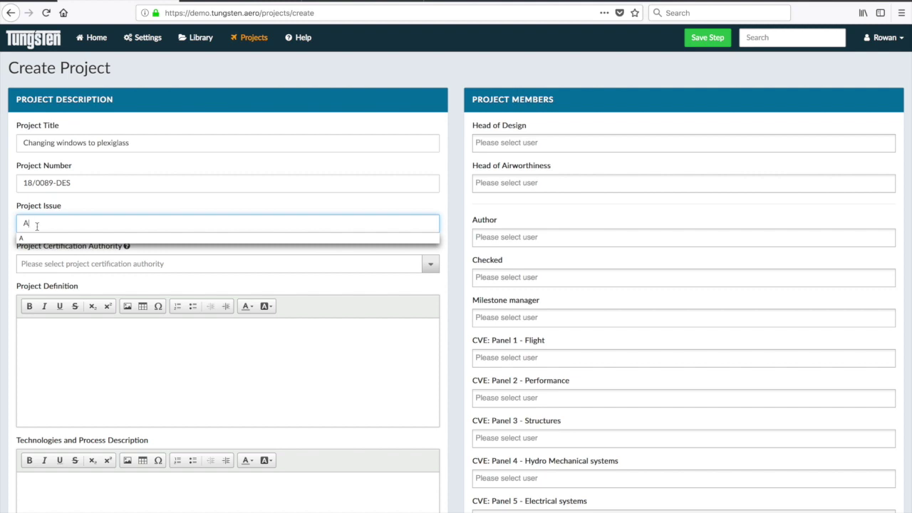
left_click(14, 248)
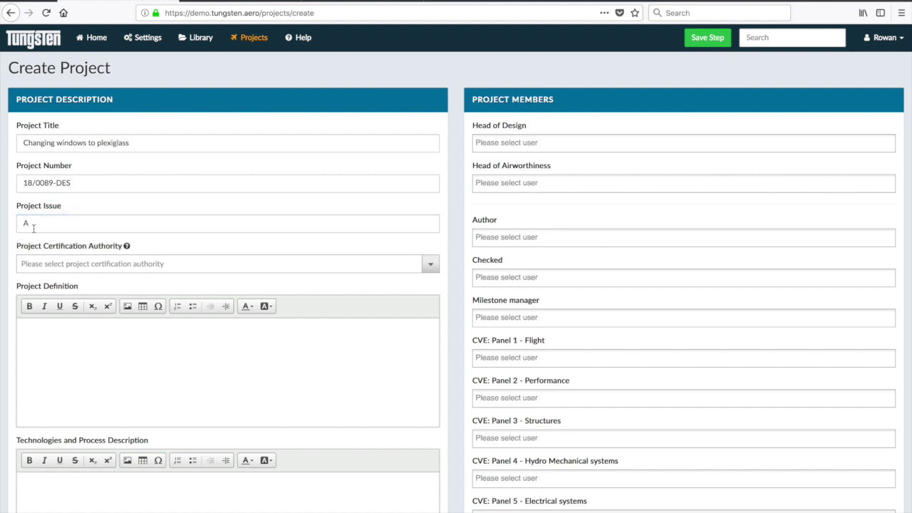
- Choose "not applicable, Default seeded company approval" as the project certification authority and view the field's help note
left_click(90, 264)
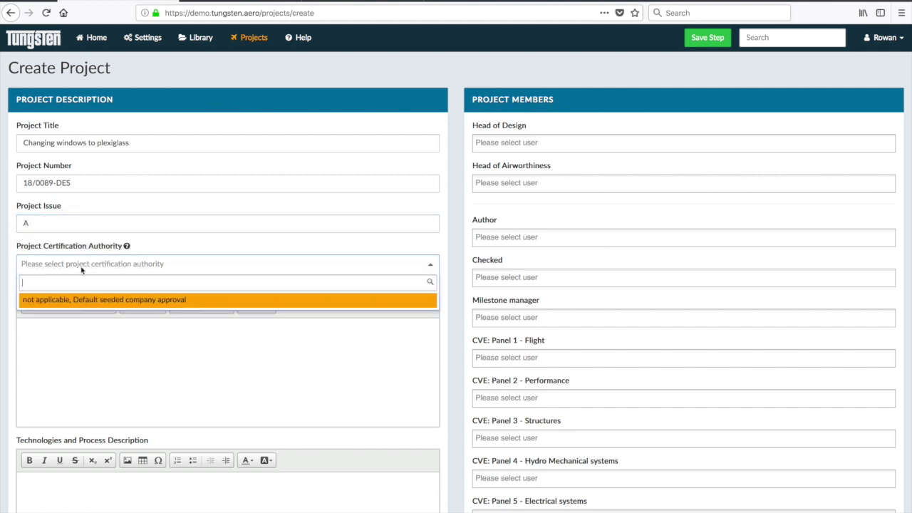
left_click(107, 299)
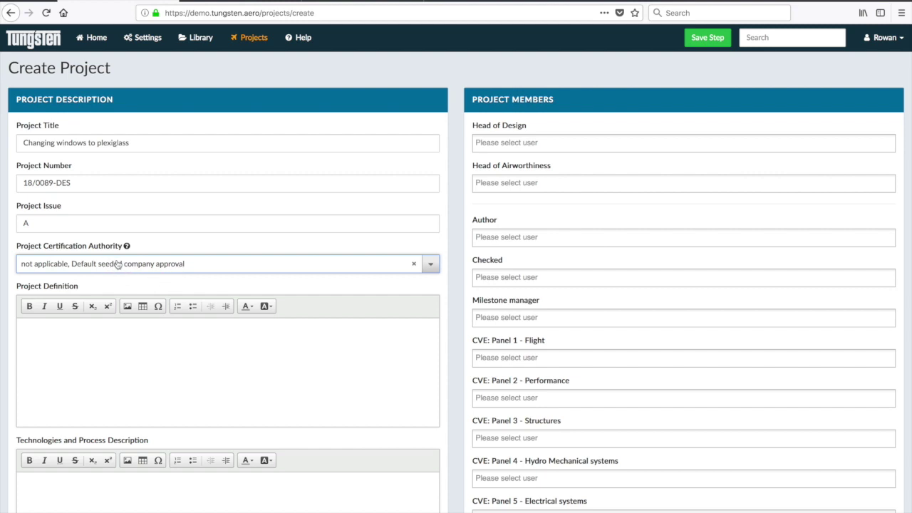
mouse_move(127, 246)
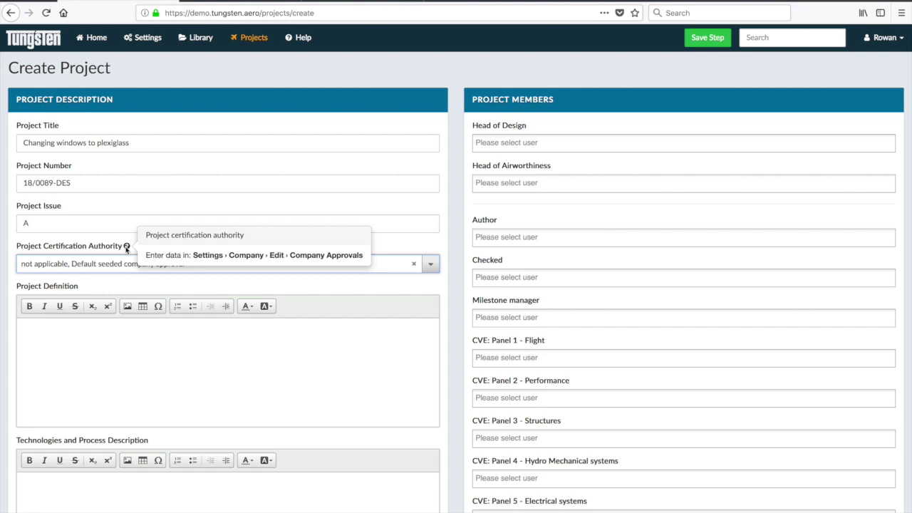
- Enter "YUFY;ugiug. 8o88'" as the project definition and "fiyfi" as the technologies and process description
left_click(63, 330)
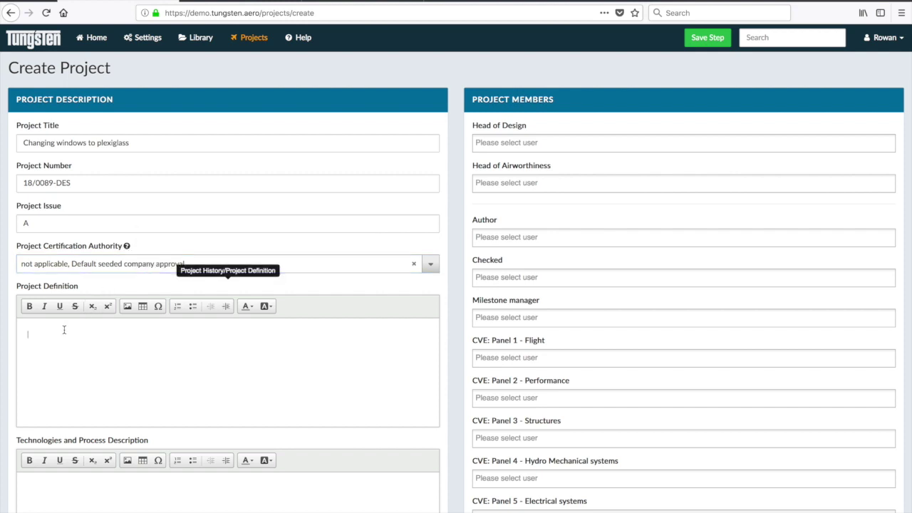
type("YUFY;ugiug. 8o88'")
type("fiyfi")
- Select Kelly-Bell as the project's customer
scroll(337, 262, "down", 5)
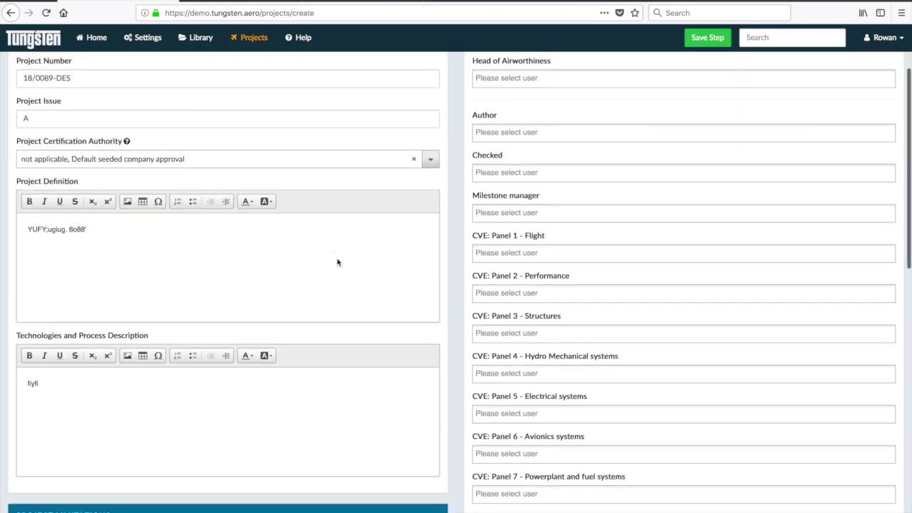
scroll(337, 262, "down", 4)
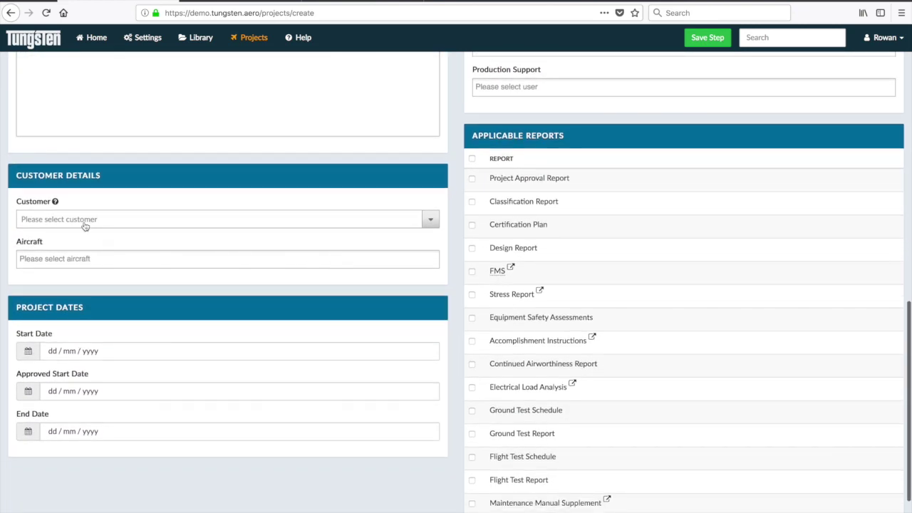
left_click(83, 220)
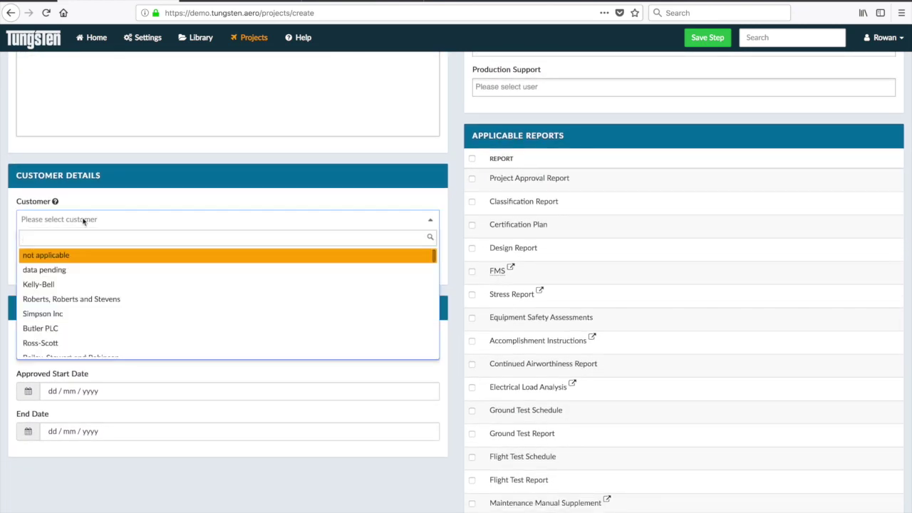
left_click(57, 285)
- Add the aircraft G-FDZL, 606238, G-QSOD, 032752 and G-NPPC, 372363 to the customer details
left_click(67, 258)
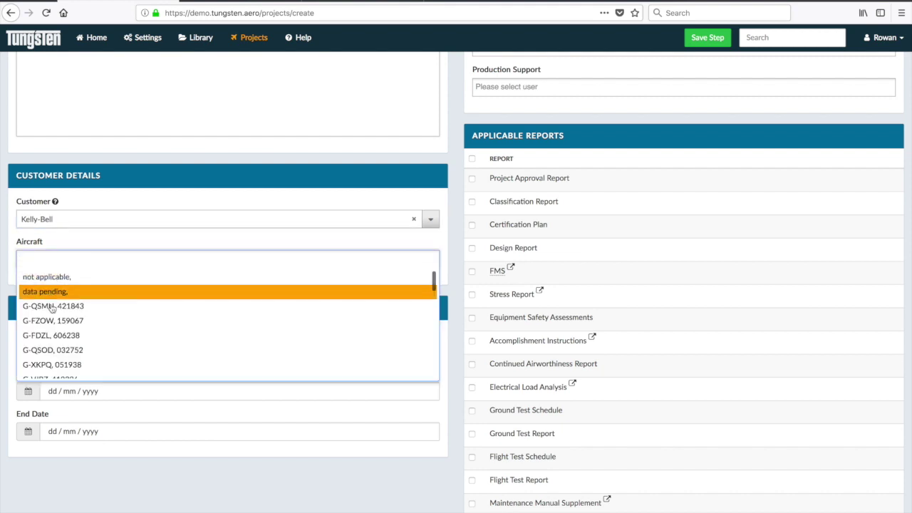
left_click(58, 340)
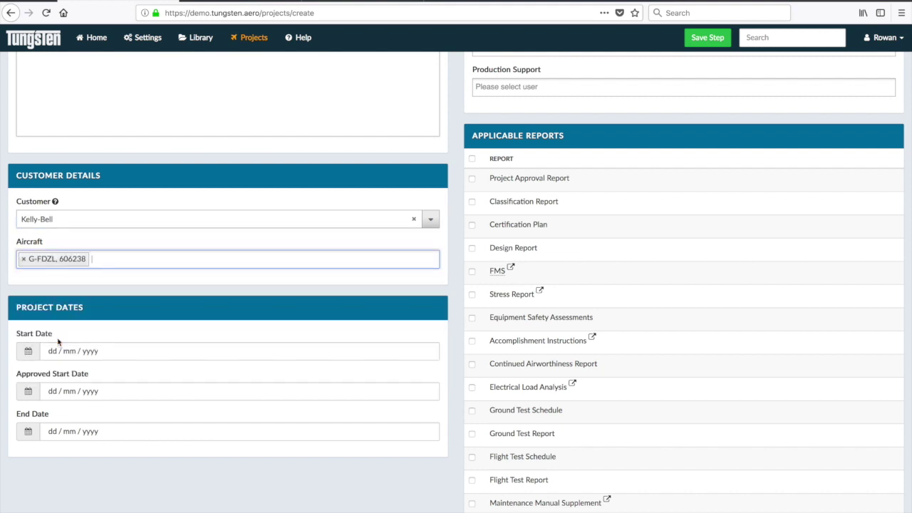
left_click(101, 261)
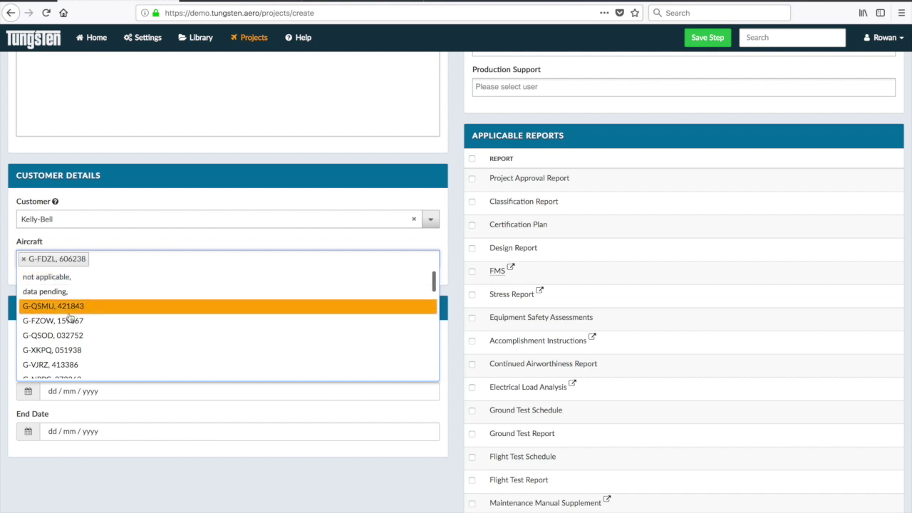
left_click(65, 333)
left_click(173, 258)
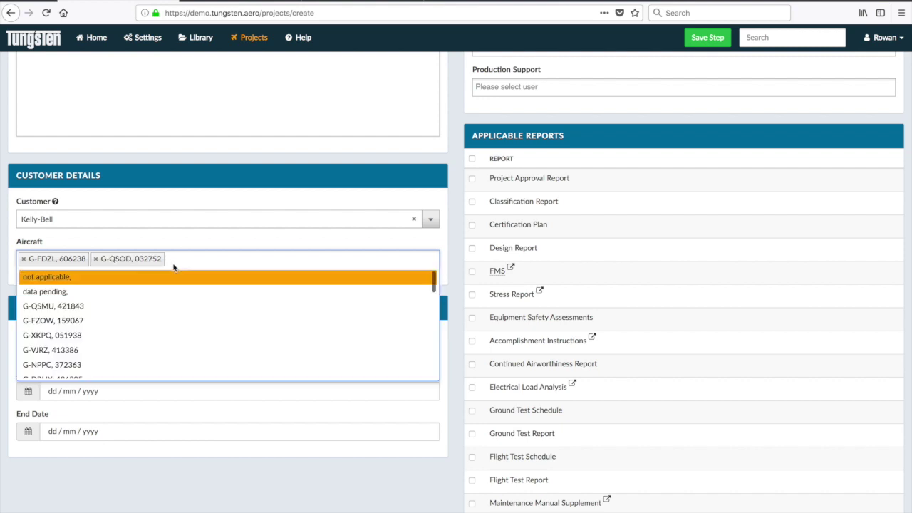
left_click(92, 366)
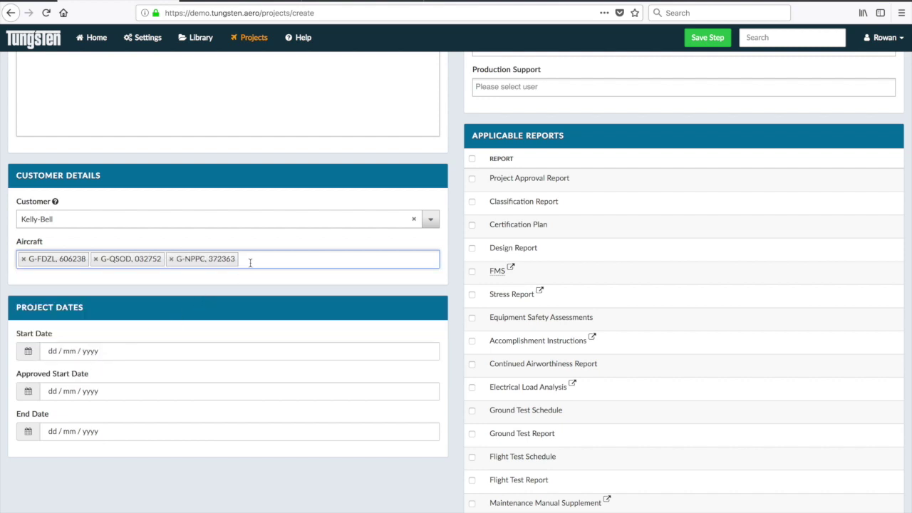
- Set the project's start date to 15/03/2018
scroll(250, 262, "down", 1)
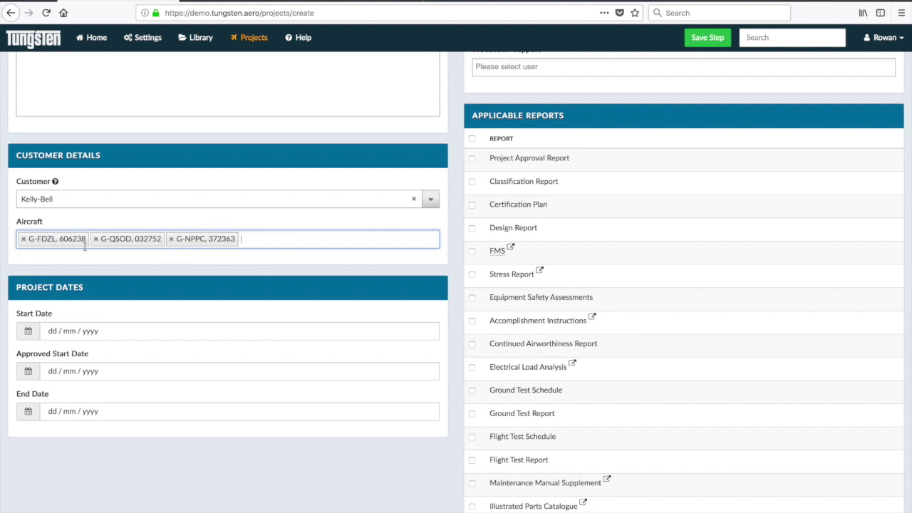
left_click(67, 331)
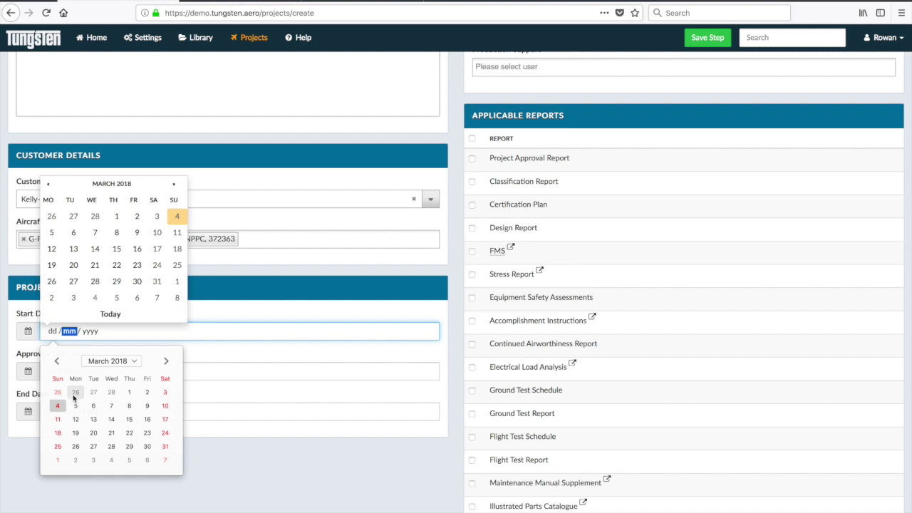
left_click(118, 250)
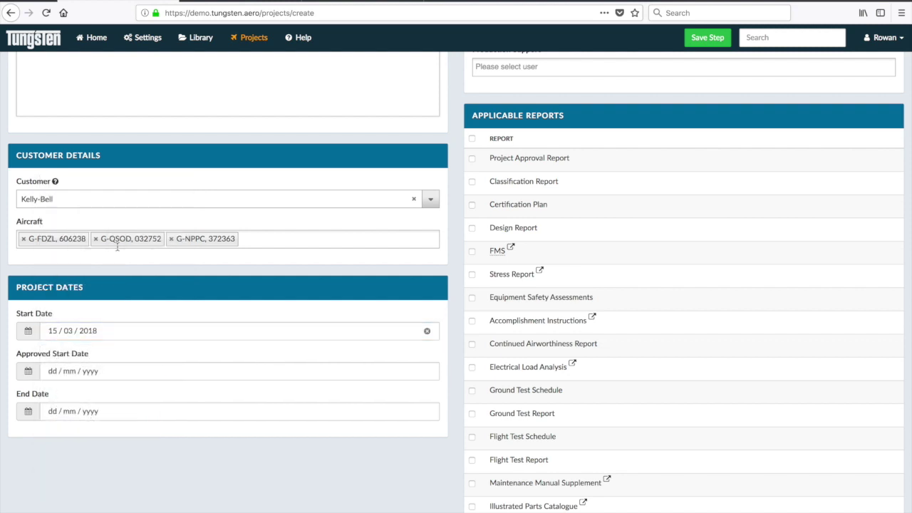
- Try to set the project's end date to 20/06/2018
left_click(60, 417)
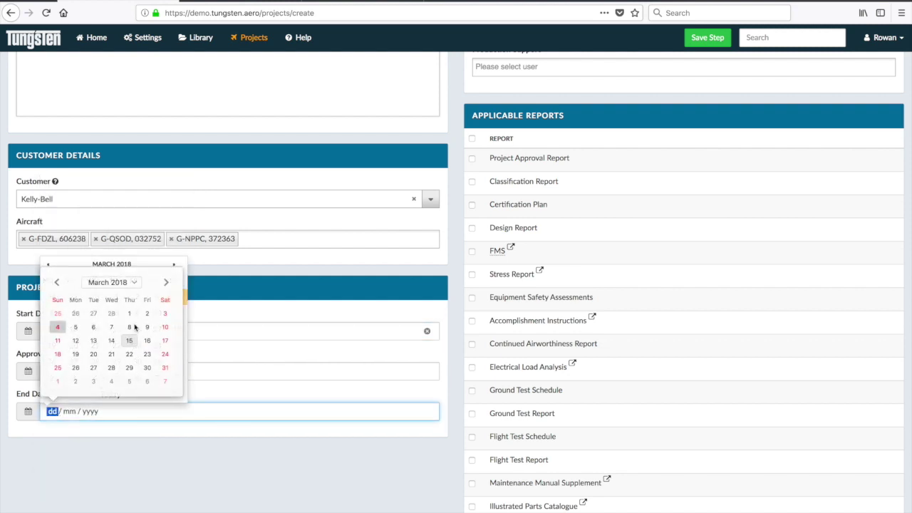
left_click(166, 284)
left_click(166, 284)
left_click(166, 284)
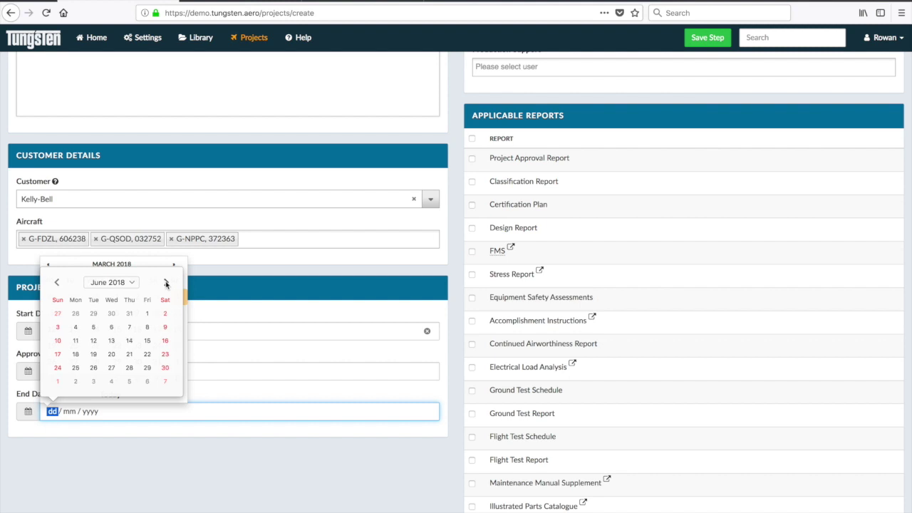
left_click(111, 354)
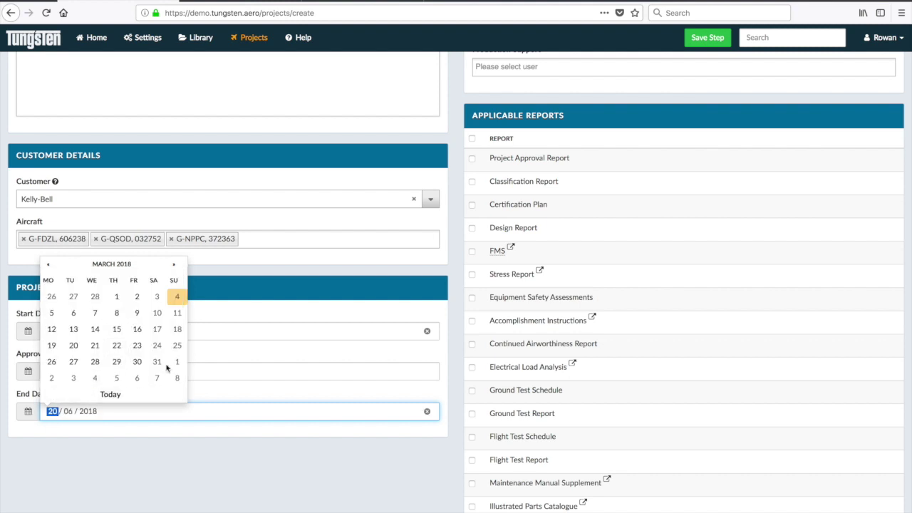
left_click(156, 432)
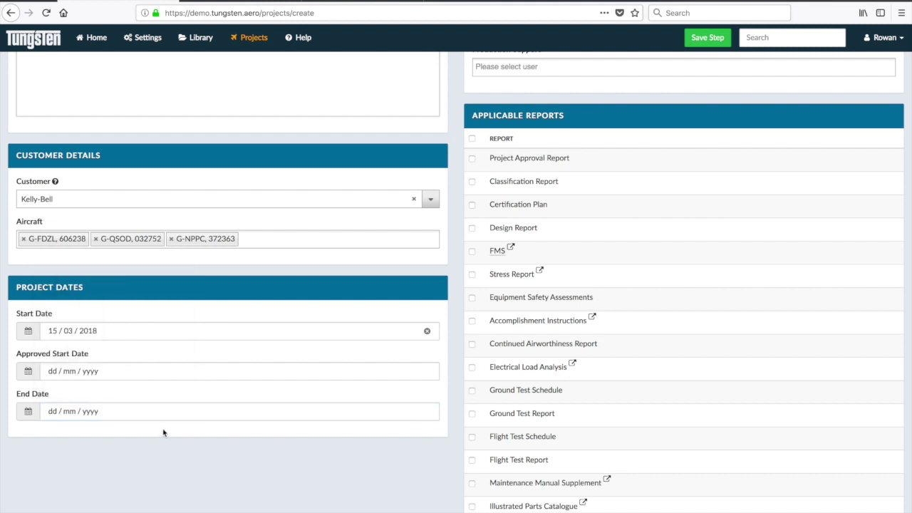
- Try to set the project's end date to 14/03/2018
left_click(71, 413)
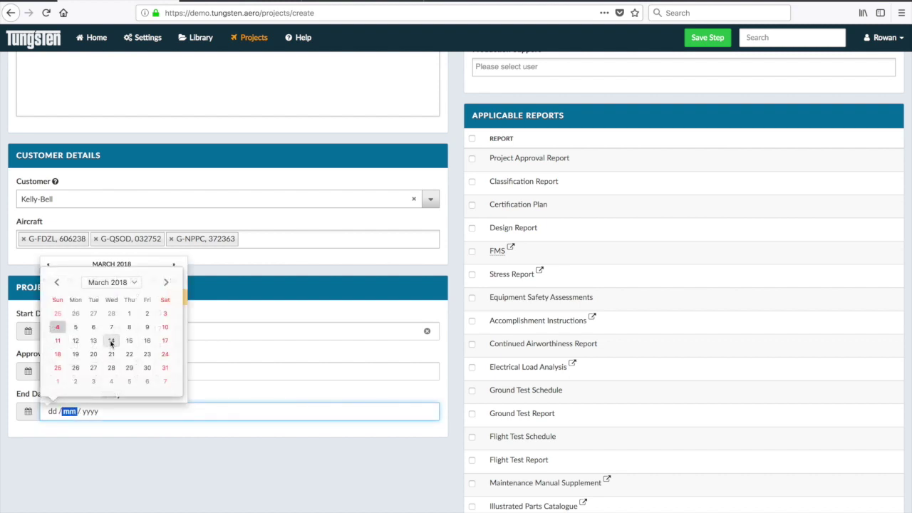
left_click(111, 341)
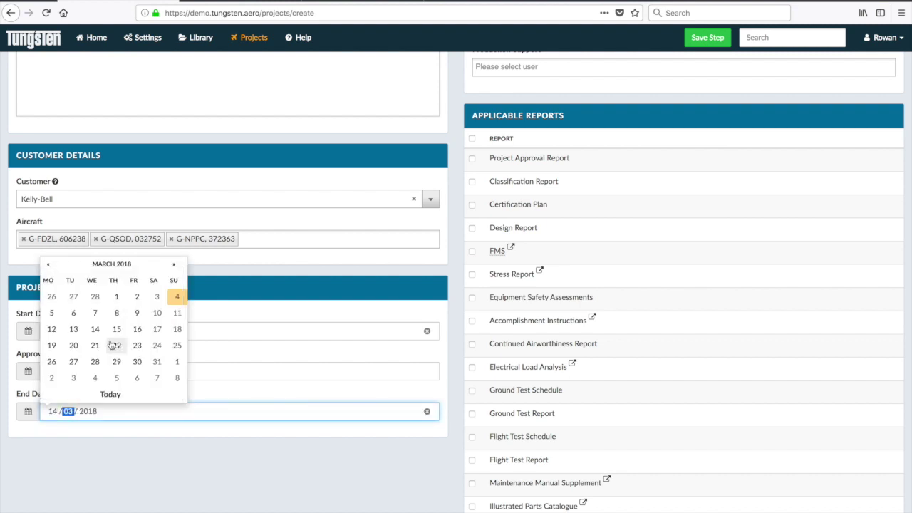
left_click(110, 427)
left_click(107, 413)
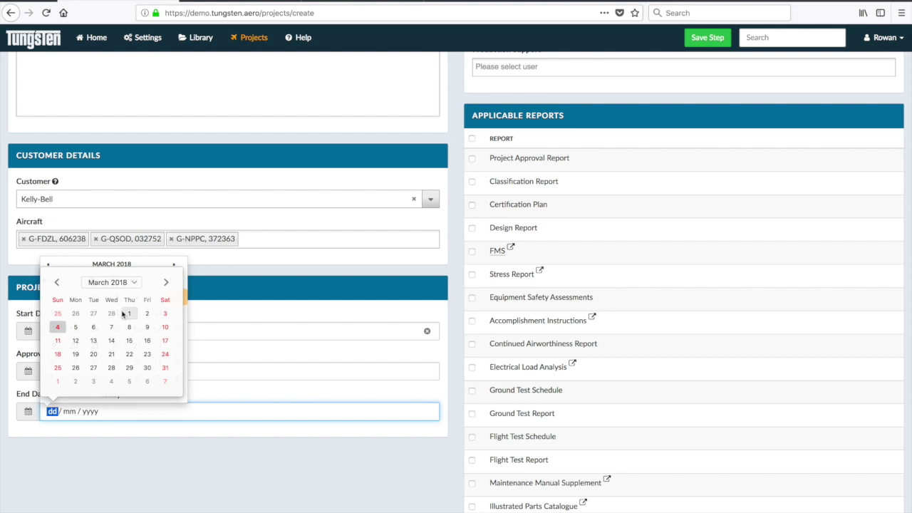
left_click(112, 345)
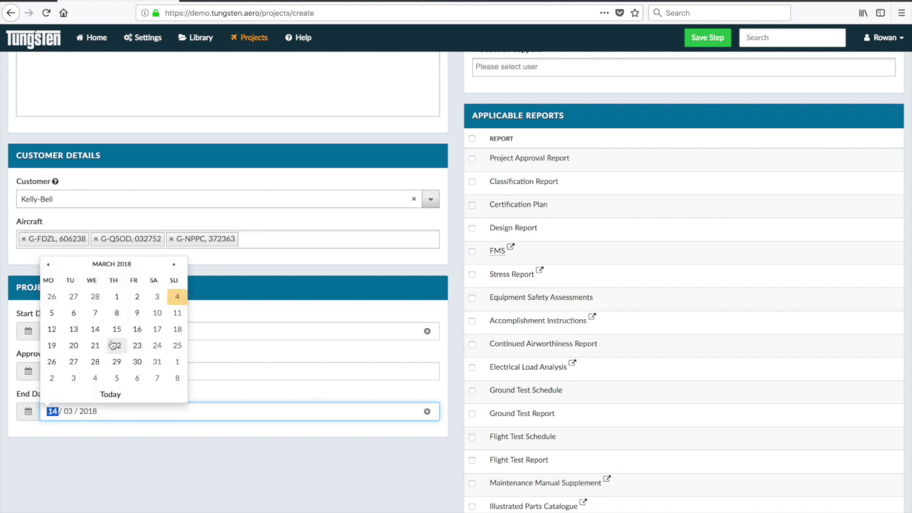
left_click(140, 413)
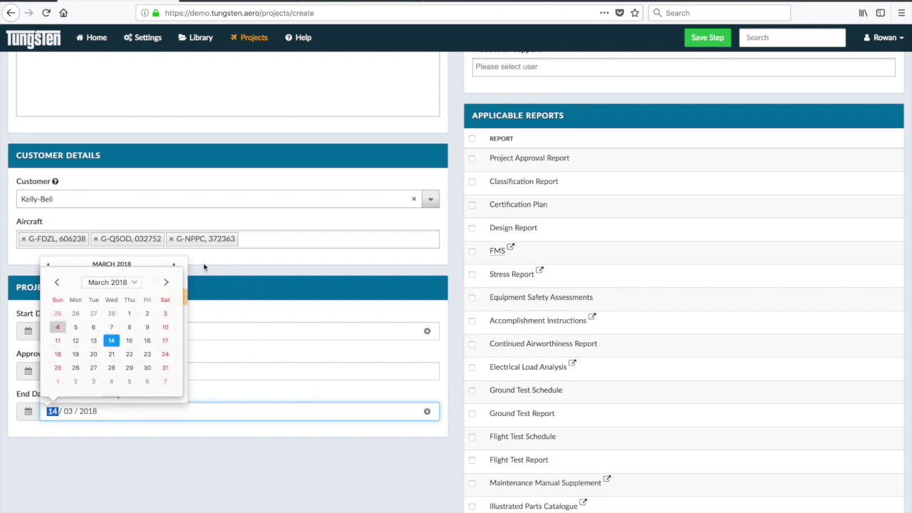
- Try to save the project step, and set the end date to 15/03/2018
scroll(289, 410, "down", 2)
scroll(290, 410, "up", 6)
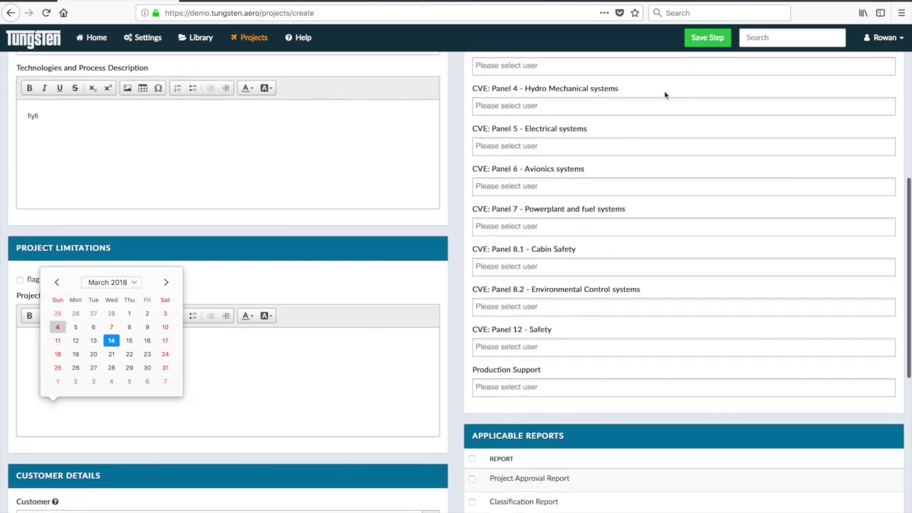
left_click(705, 38)
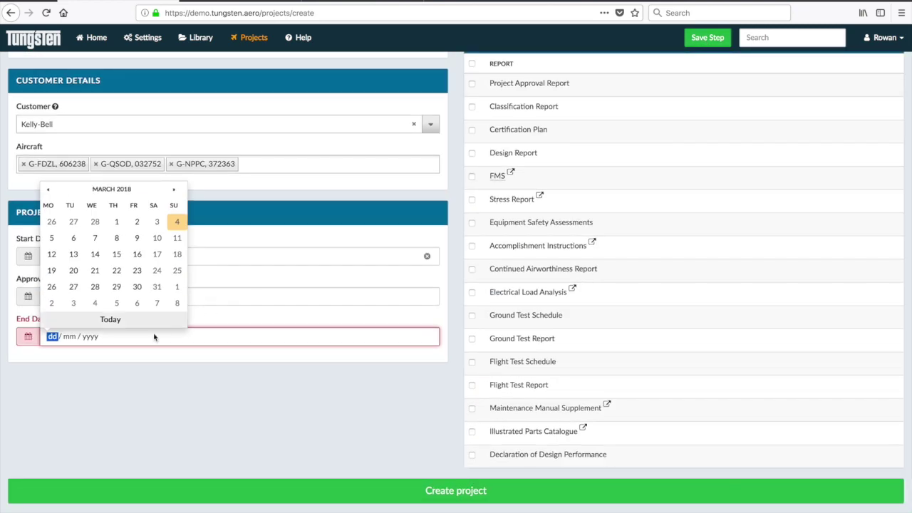
left_click(117, 255)
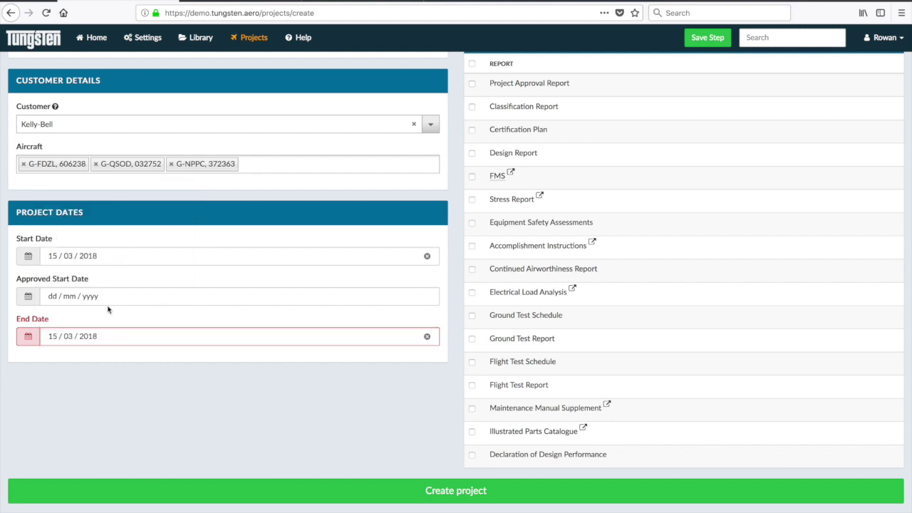
- Save the new project with the entered details and acknowledge the confirmation
left_click(708, 37)
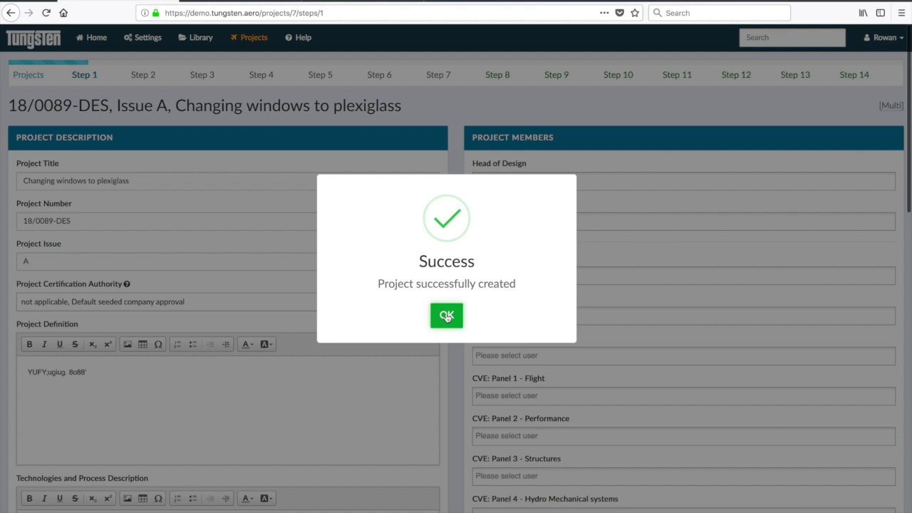
left_click(447, 317)
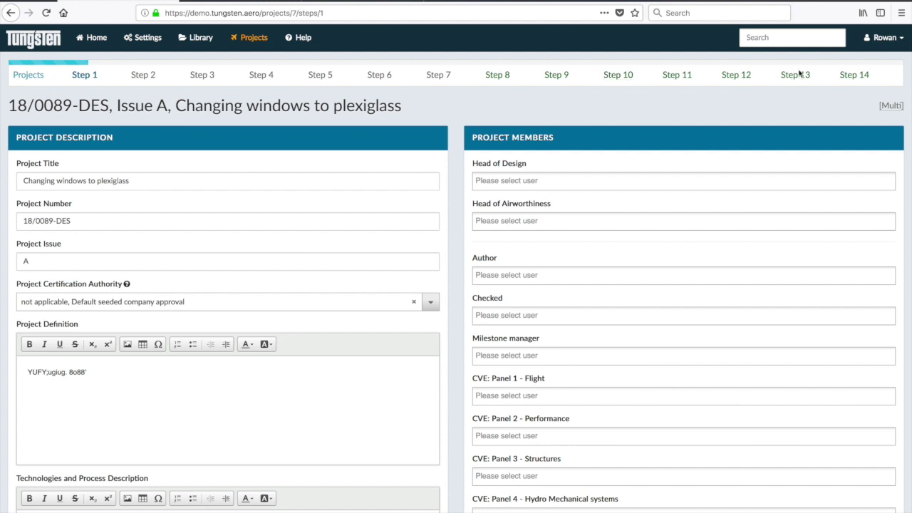
left_click(437, 74)
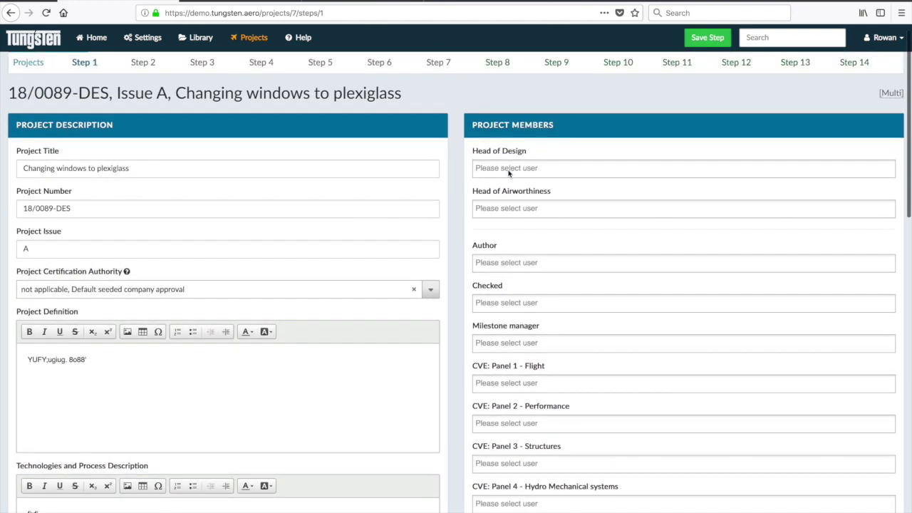
- Assign a user as the project's Head of Design and another as its Head of Airworthiness
left_click(508, 173)
left_click(489, 191)
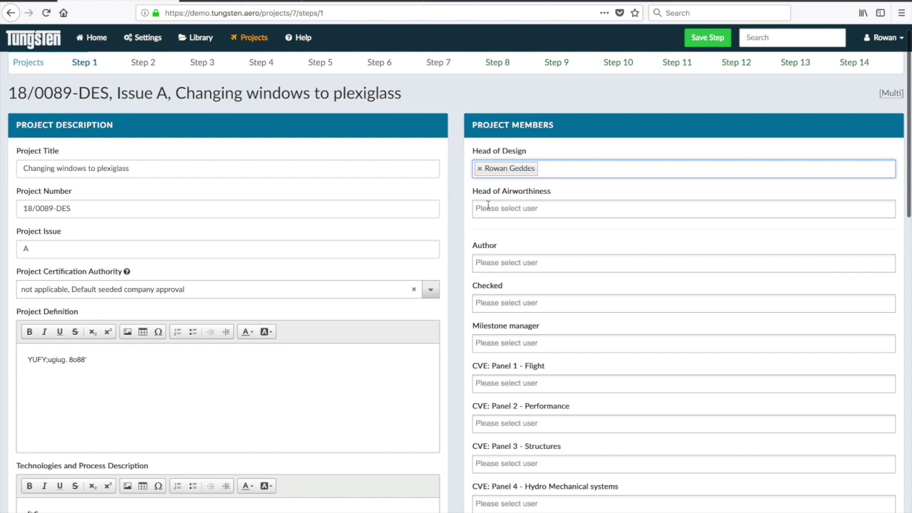
left_click(489, 208)
left_click(492, 228)
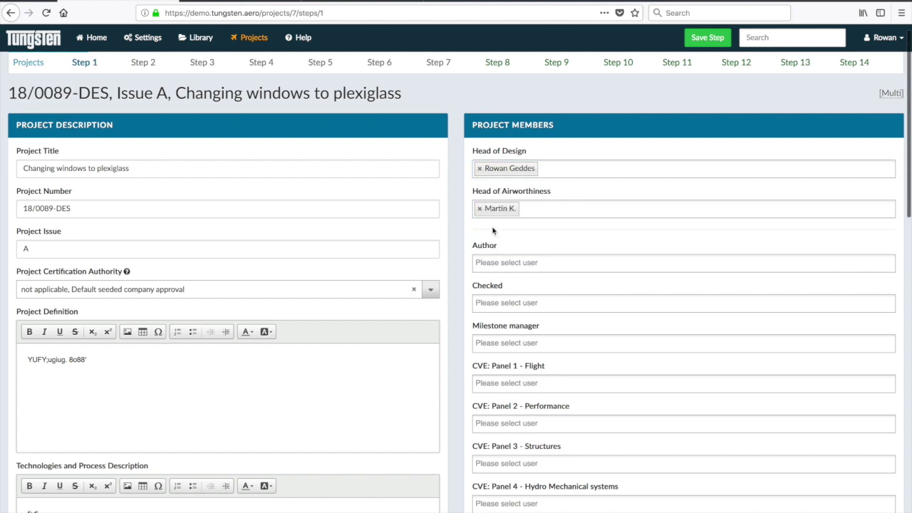
- Assign the same user as the Head of Design to the Author and Checked roles
scroll(501, 241, "down", 1)
left_click(501, 240)
left_click(491, 268)
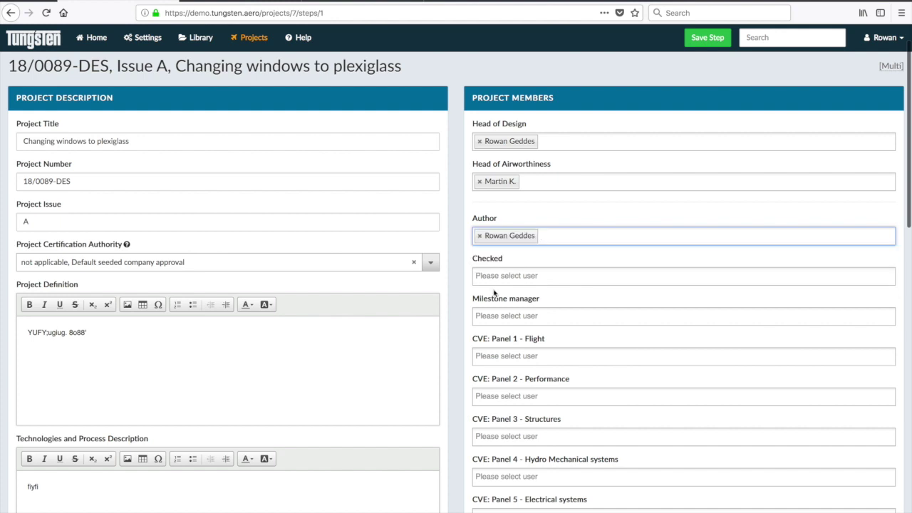
left_click(490, 275)
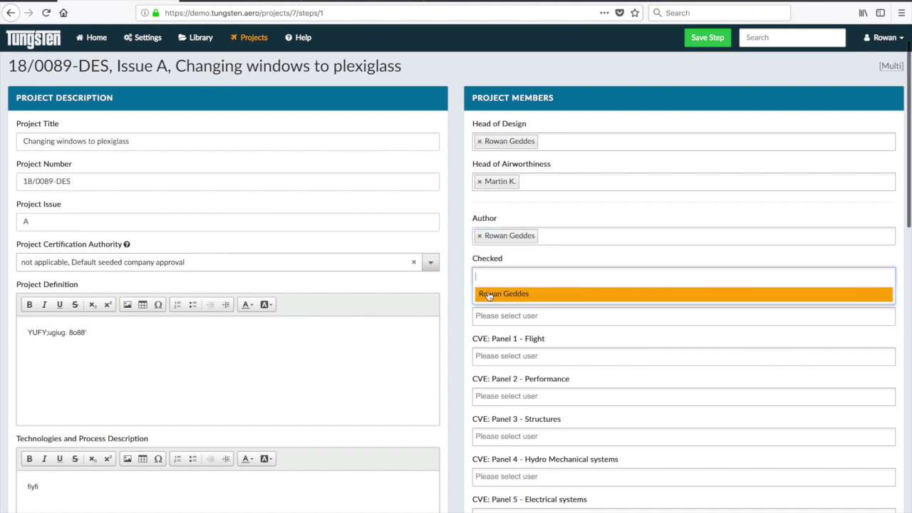
left_click(489, 295)
- Assign the project's author as Milestone manager and as CVE for Panel 1 - Flight
left_click(488, 318)
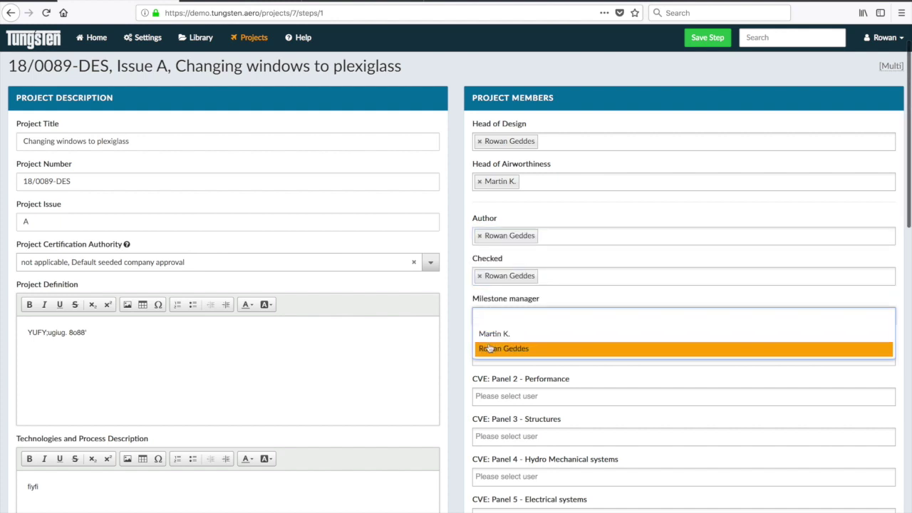
left_click(491, 348)
left_click(491, 362)
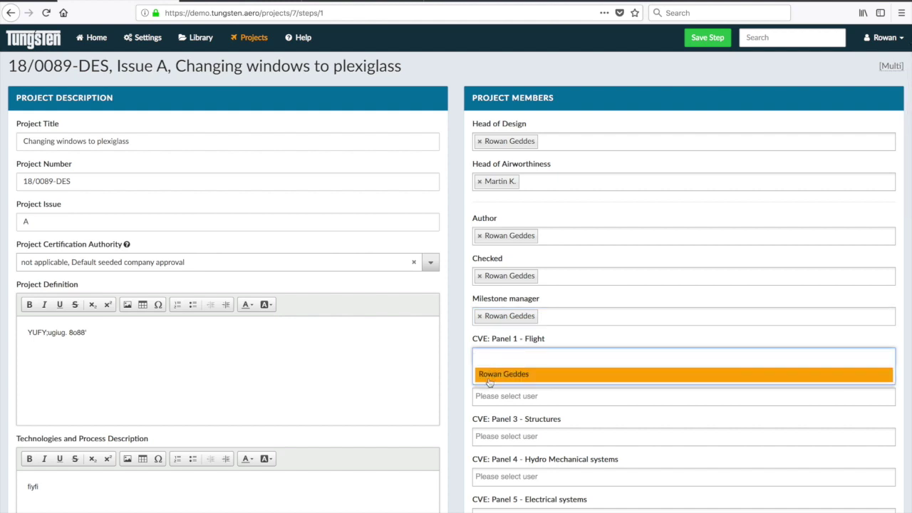
left_click(490, 376)
- Try to assign users to the CVE roles for Panel 2 - Performance through Panel 5 - Electrical systems
scroll(487, 393, "down", 2)
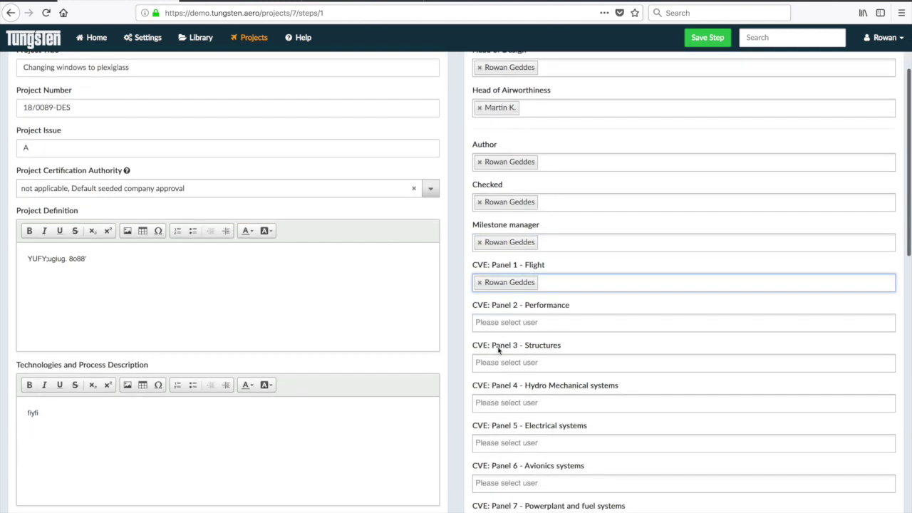
left_click(491, 327)
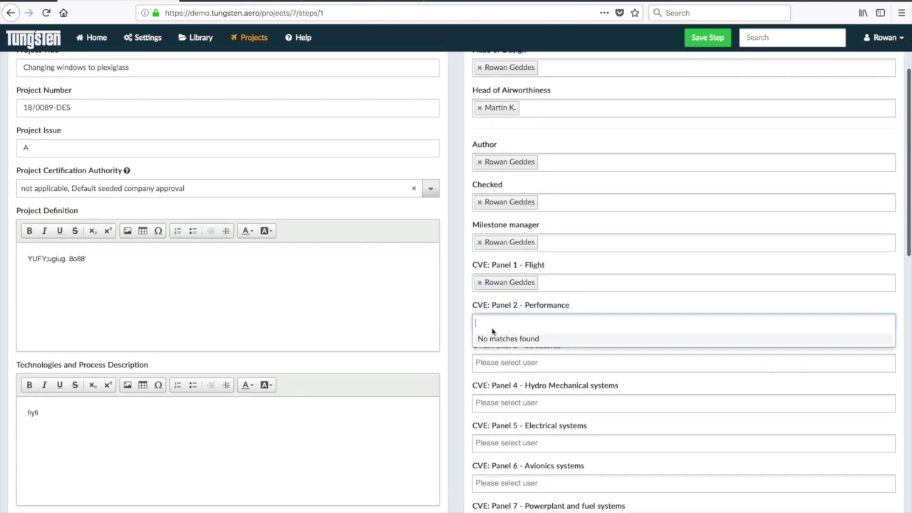
left_click(504, 364)
left_click(504, 364)
left_click(503, 362)
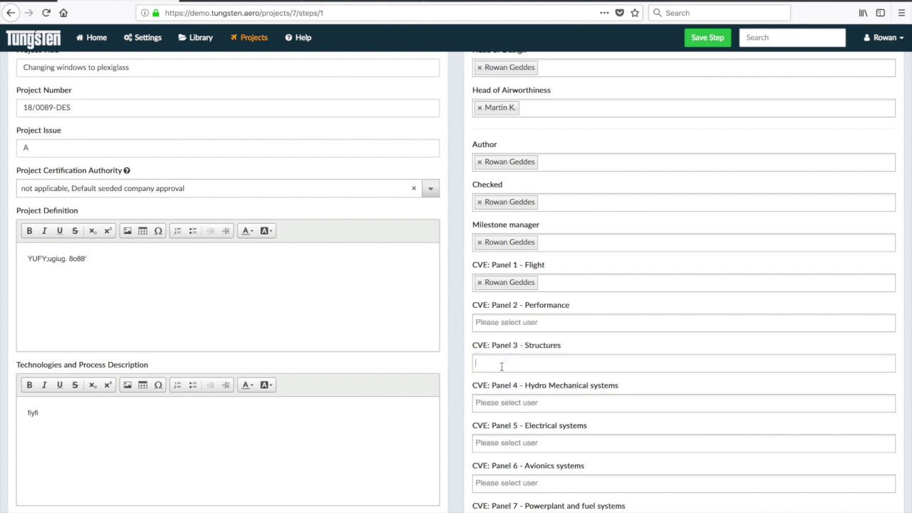
left_click(494, 402)
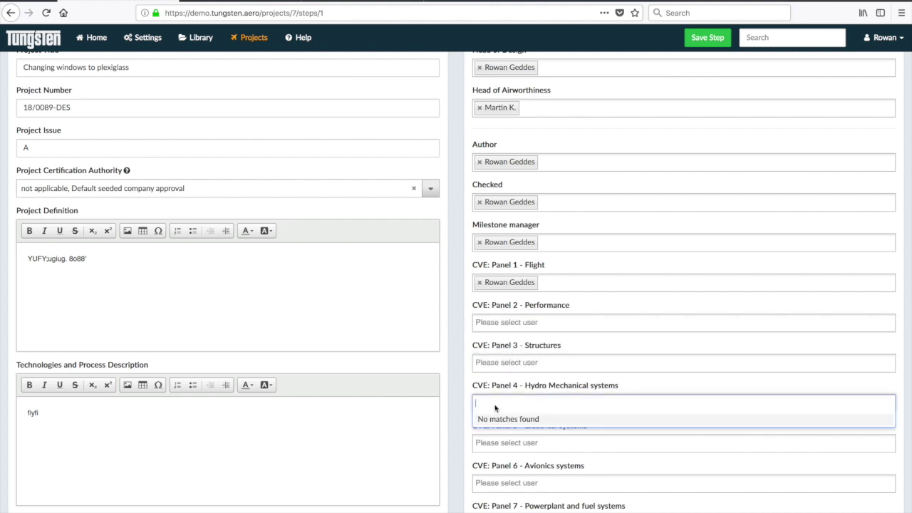
left_click(492, 449)
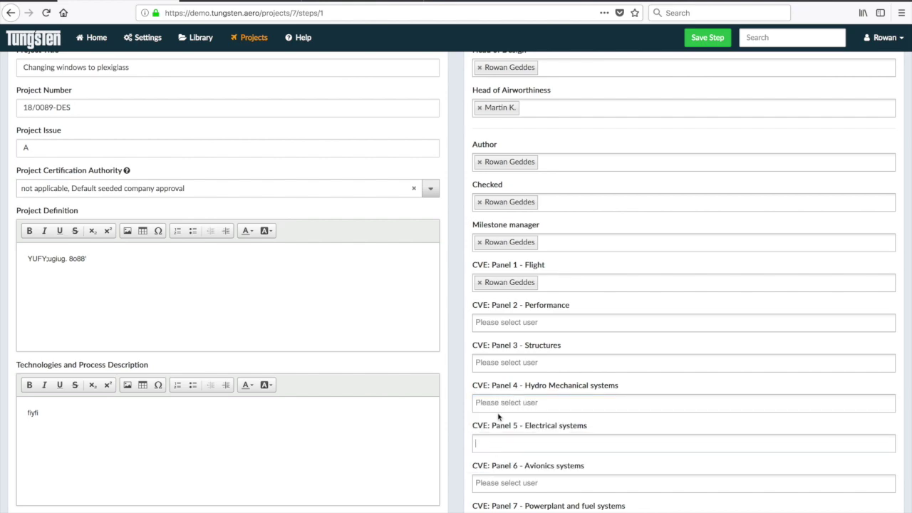
- Mark the Project Approval, Classification, Certification Plan, Design and Declaration of Design Performance reports as applicable, and save Step 1
scroll(505, 378, "down", 3)
scroll(505, 379, "down", 5)
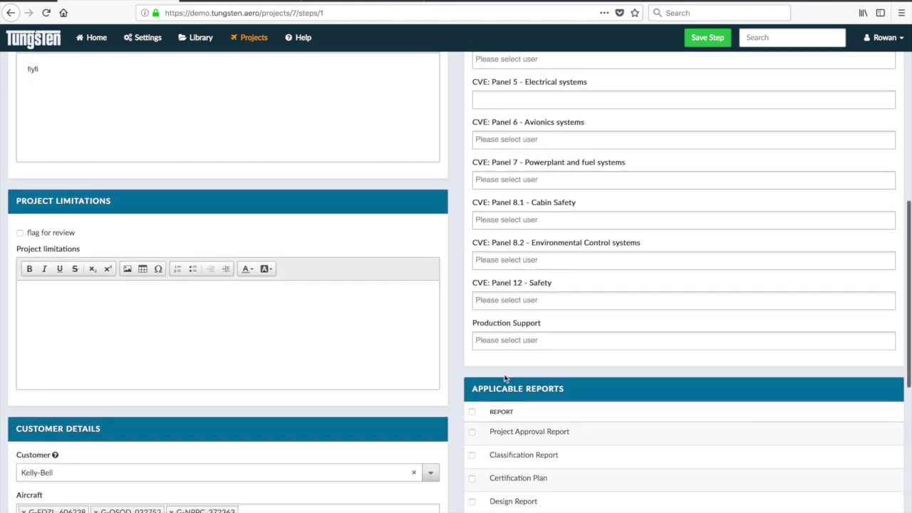
scroll(504, 378, "down", 2)
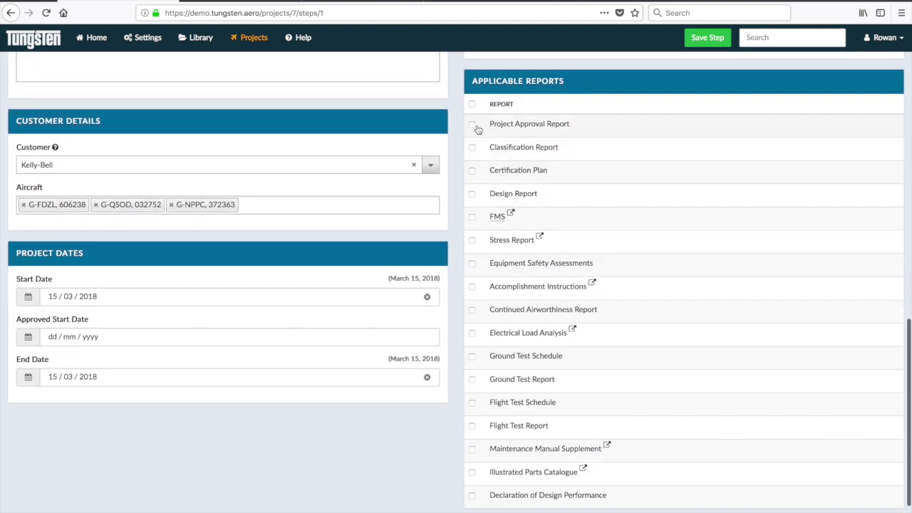
left_click(472, 125)
left_click(472, 148)
left_click(471, 496)
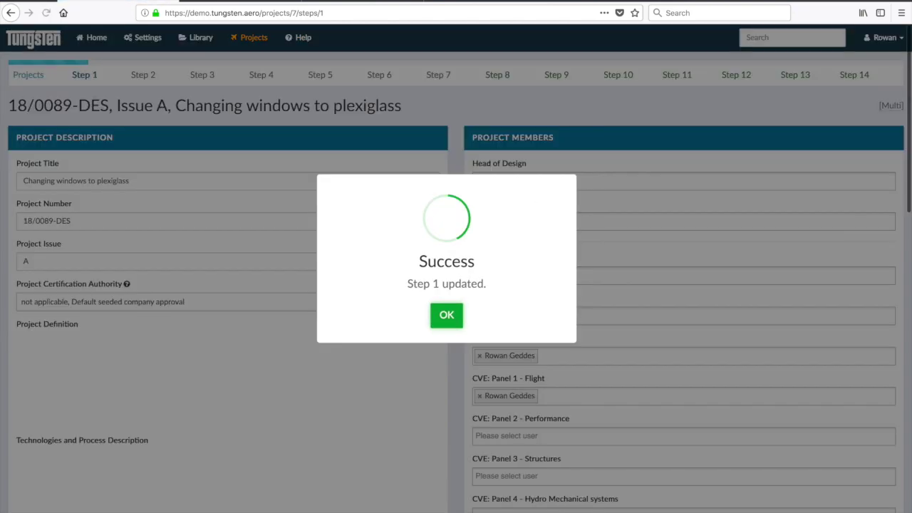
left_click(447, 316)
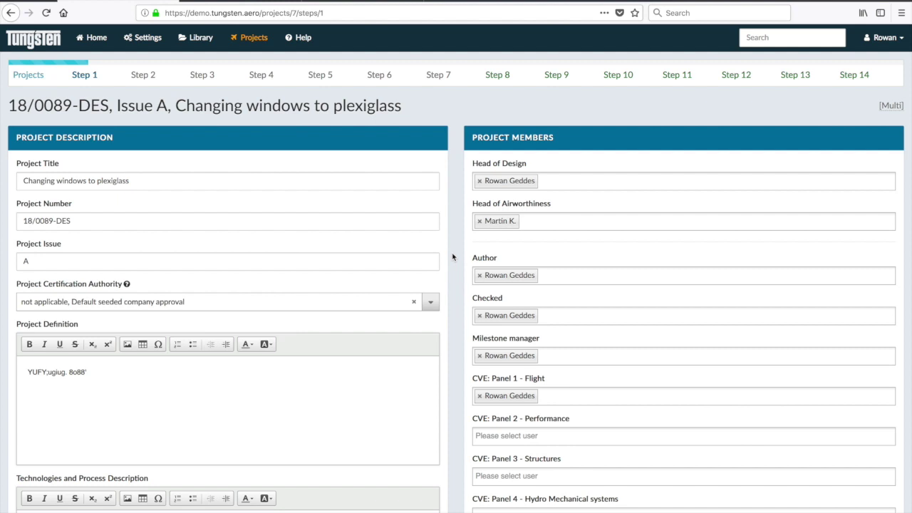
- Review the draft Project Approval Report among the published reports in Step 13, including its project members table
left_click(795, 74)
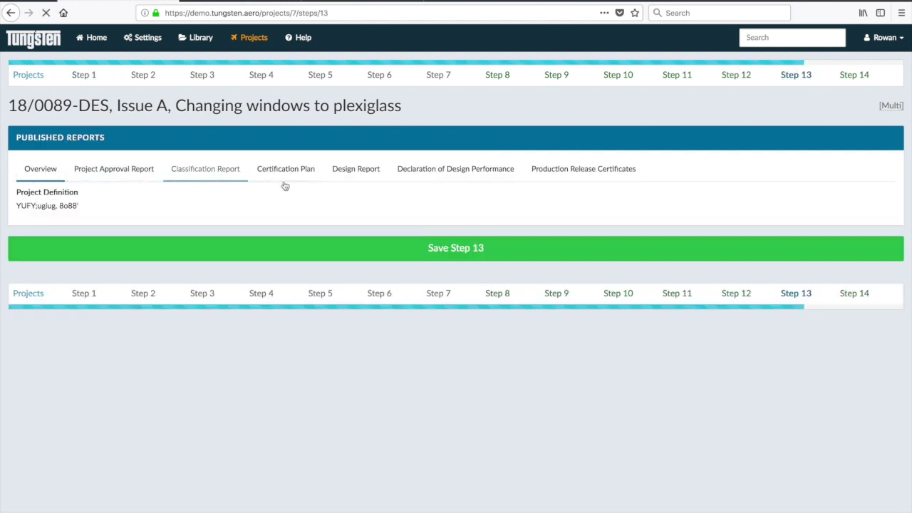
left_click(126, 169)
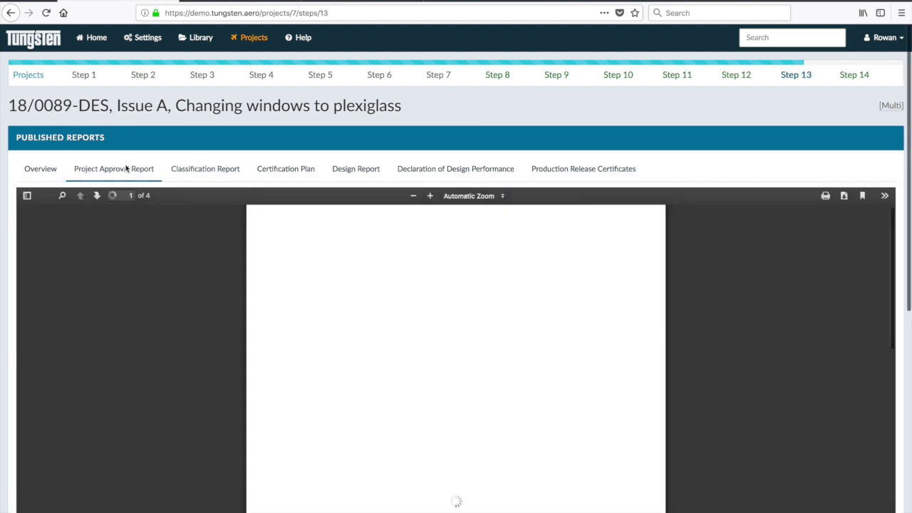
scroll(295, 282, "down", 1)
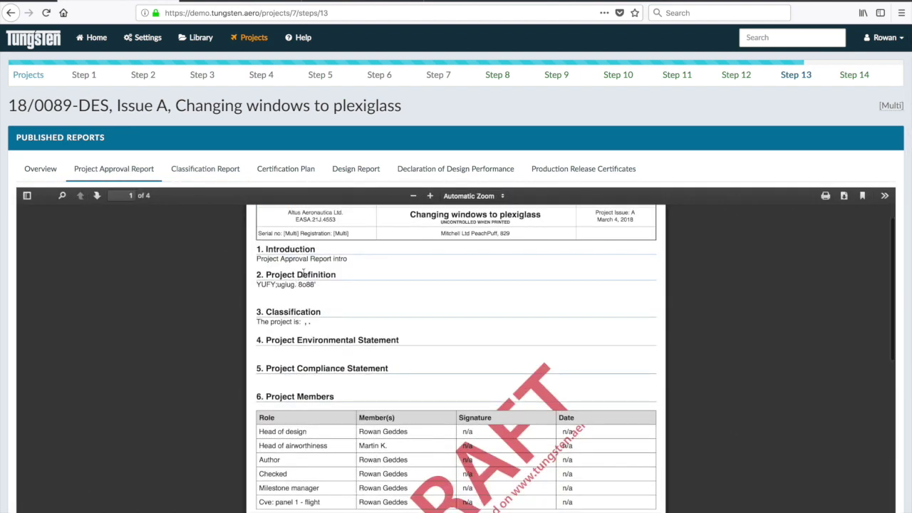
scroll(318, 321, "down", 3)
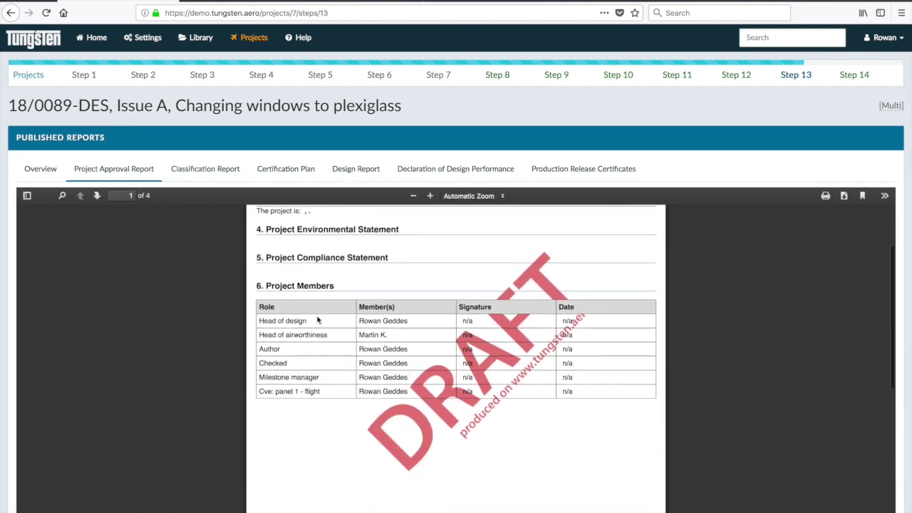
scroll(318, 321, "down", 2)
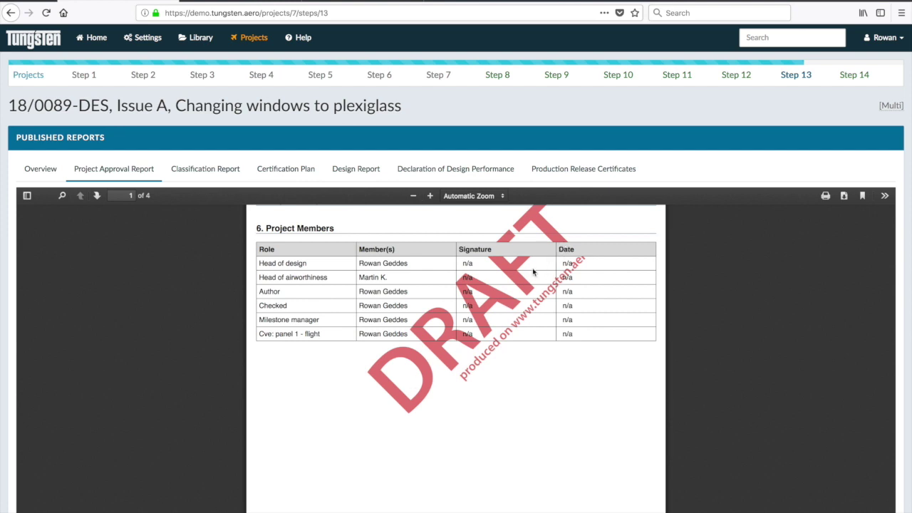
scroll(513, 303, "up", 5)
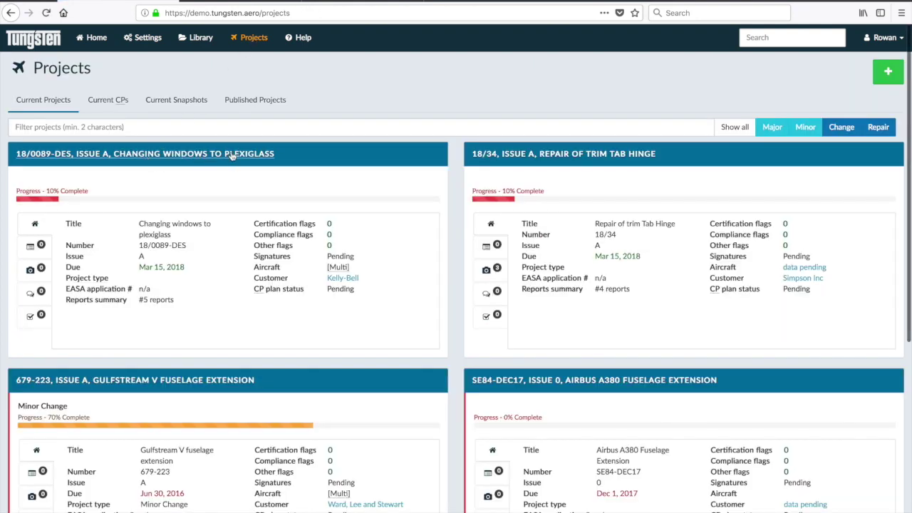
- Create a manual snapshot of the Changing windows to plexiglass project, keeping the default comment
left_click(41, 269)
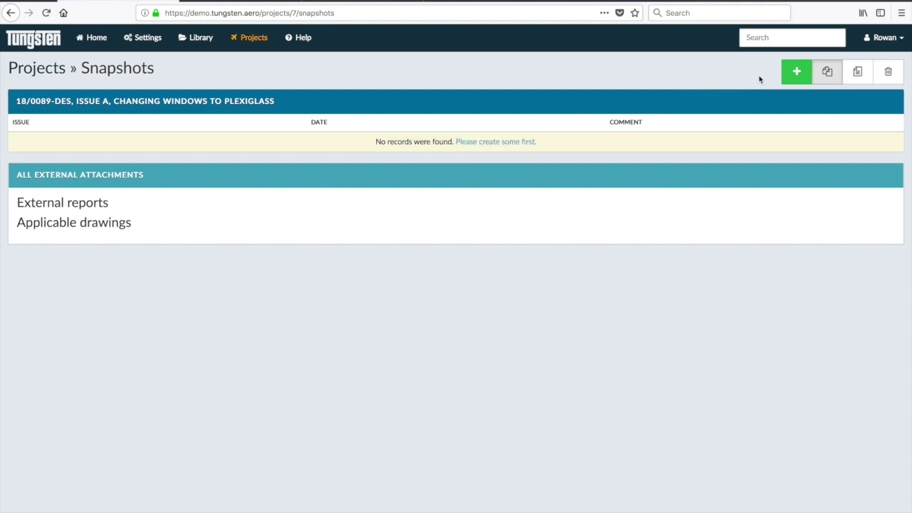
left_click(795, 72)
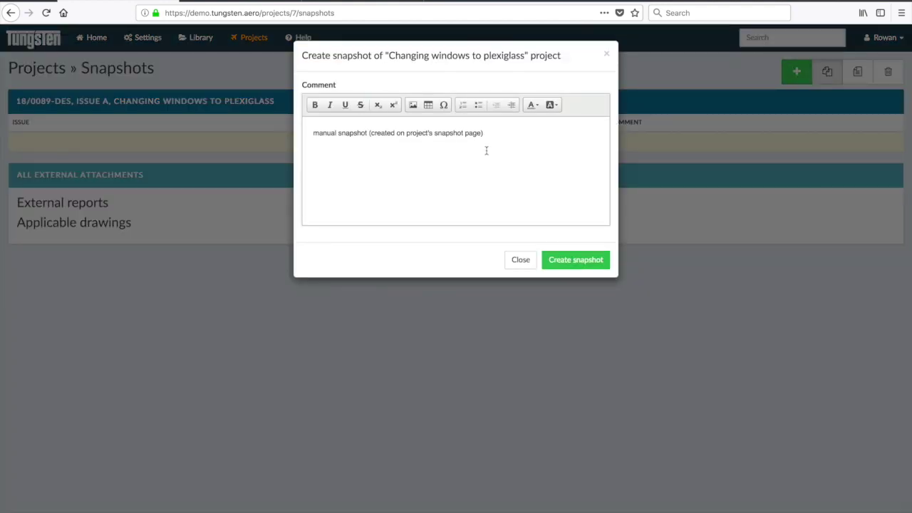
left_click(568, 261)
left_click(442, 316)
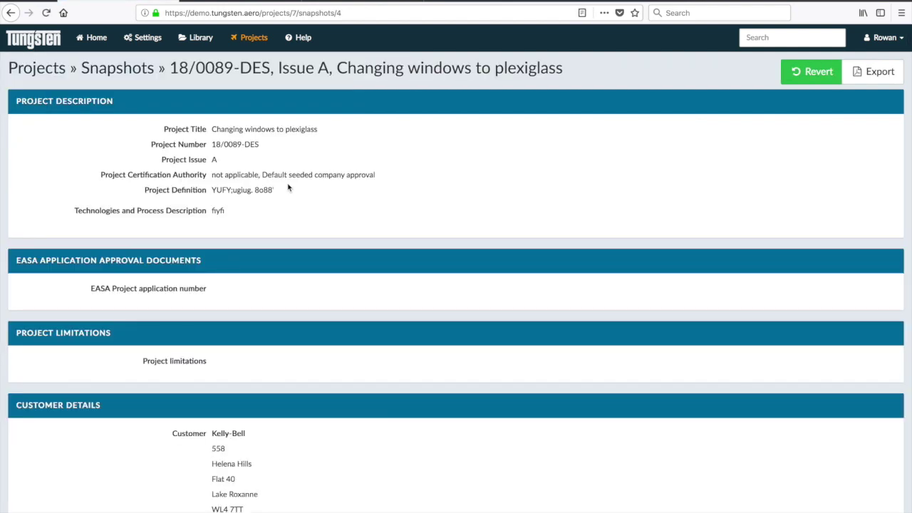
- Examine the snapshot's aircraft details, dates, members and applicable reports, and view its Project Approval Report
scroll(282, 172, "down", 10)
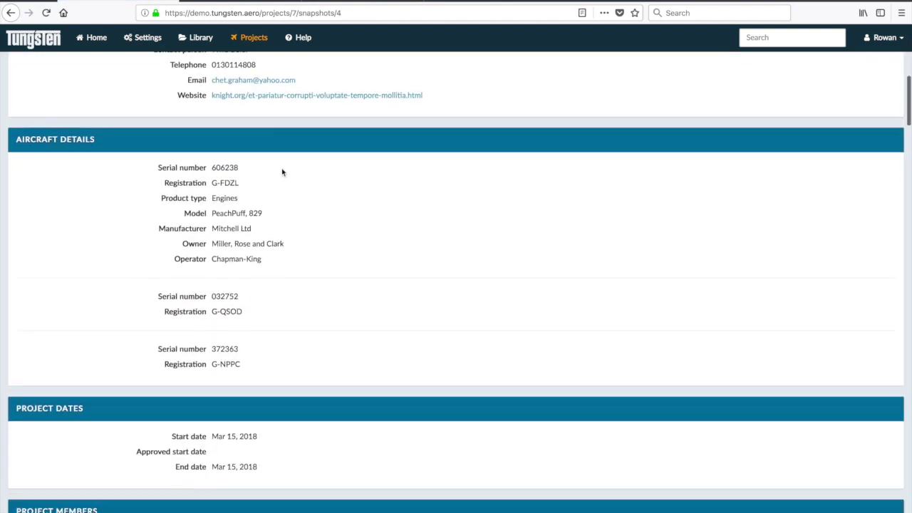
scroll(282, 171, "down", 10)
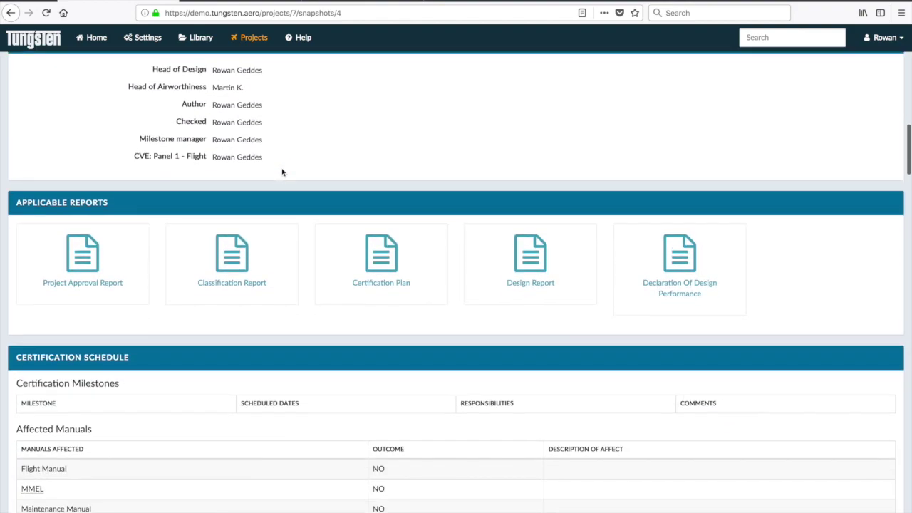
left_click(81, 265)
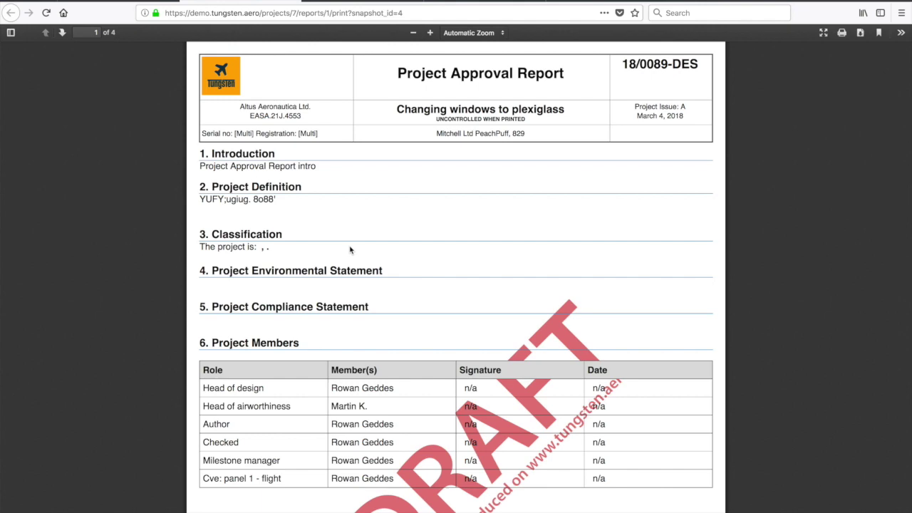
scroll(352, 249, "down", 3)
scroll(351, 249, "up", 3)
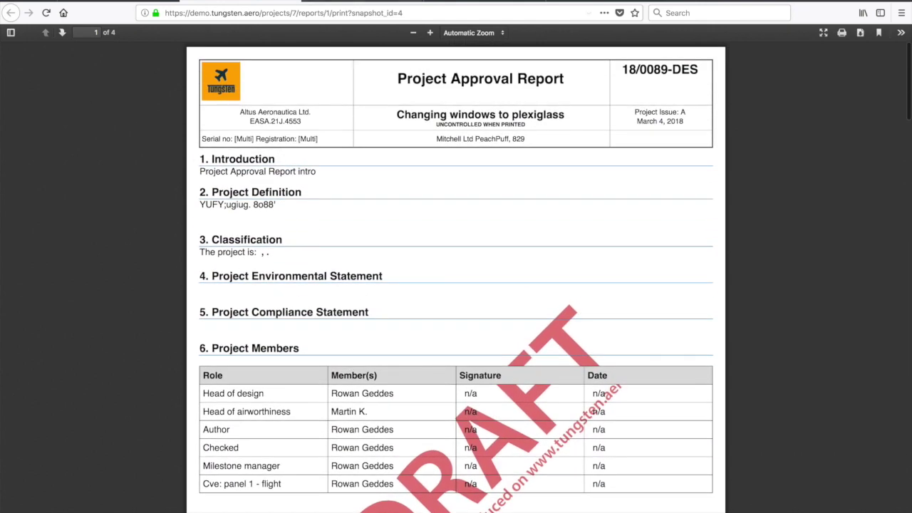
key("ctrl+w")
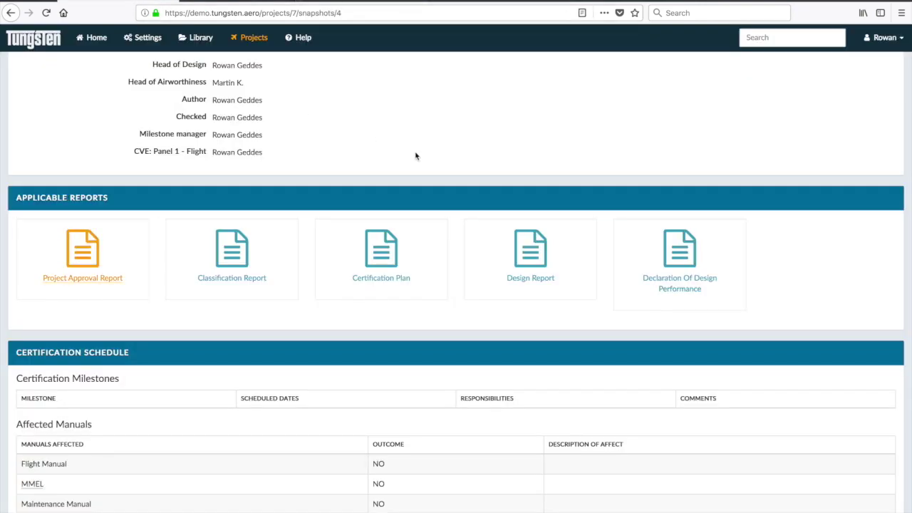
scroll(631, 203, "down", 1)
scroll(631, 204, "up", 15)
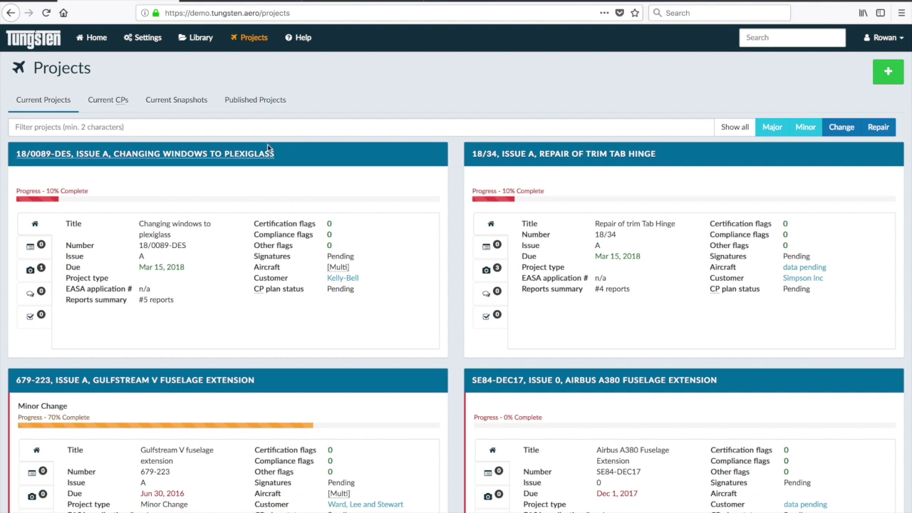
- Open the Changing windows to plexiglass project and go to its certification schedule in Step 2
left_click(172, 154)
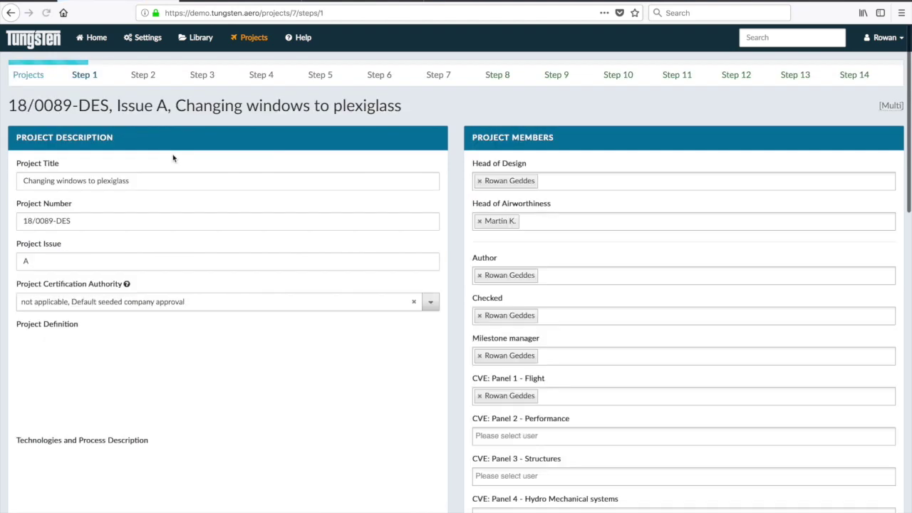
left_click(136, 84)
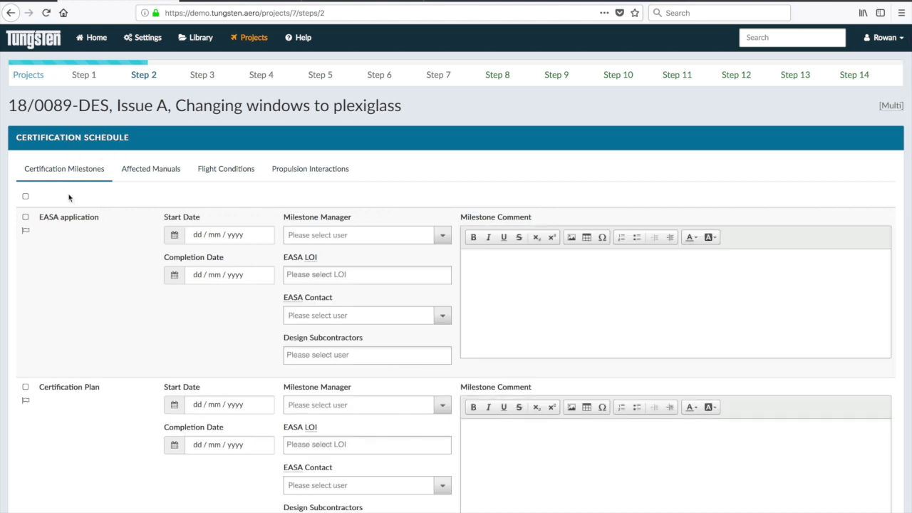
- Select and flag the EASA application milestone, with start date 04/03/2018 and completion date 23/03/2018
scroll(69, 198, "down", 1)
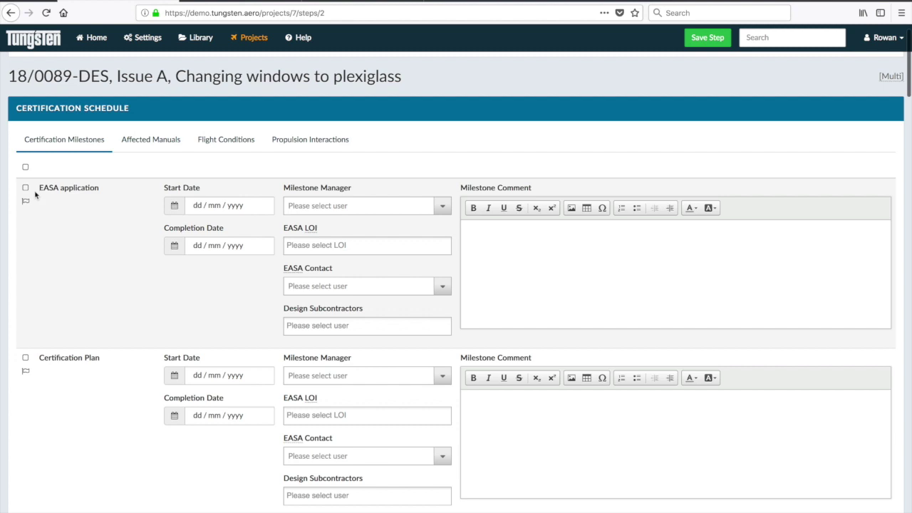
left_click(25, 189)
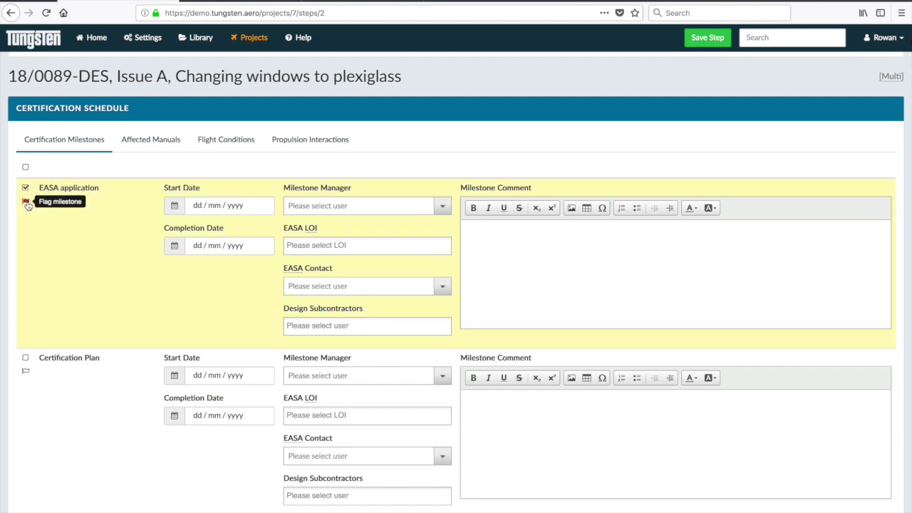
left_click(26, 204)
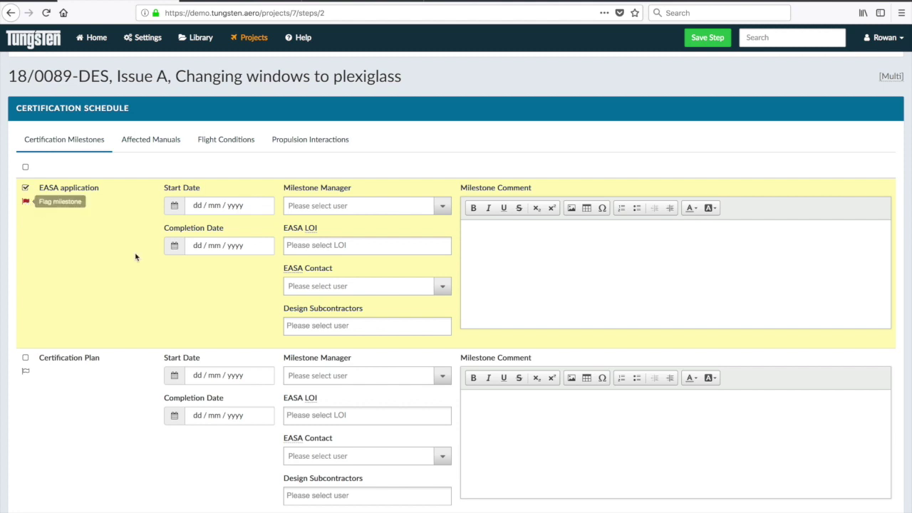
left_click(237, 209)
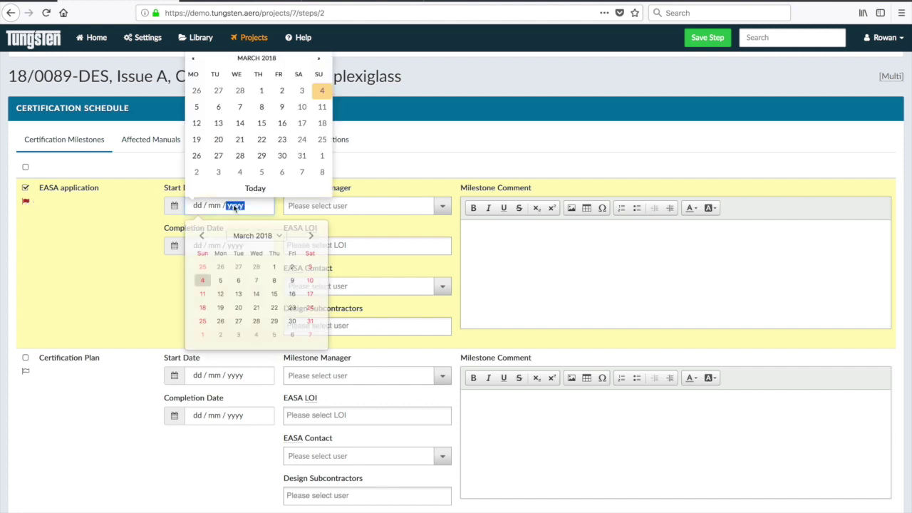
left_click(256, 189)
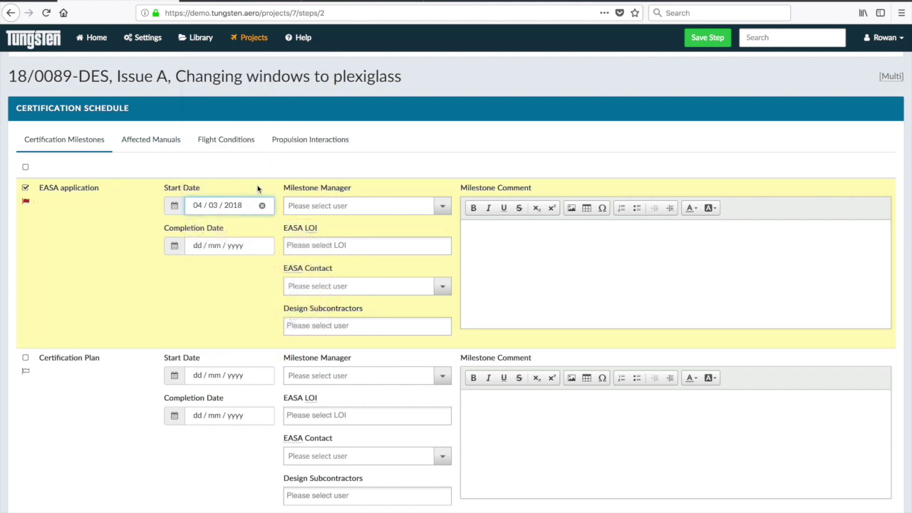
left_click(228, 246)
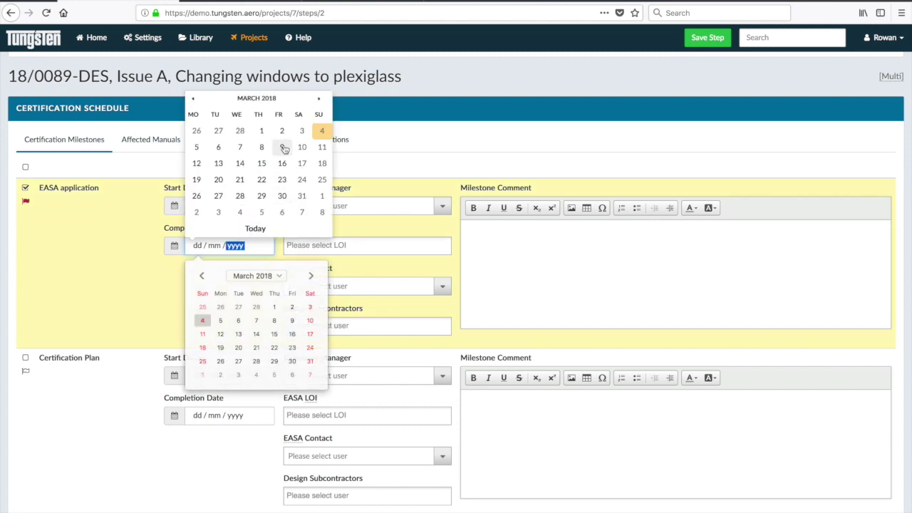
left_click(282, 179)
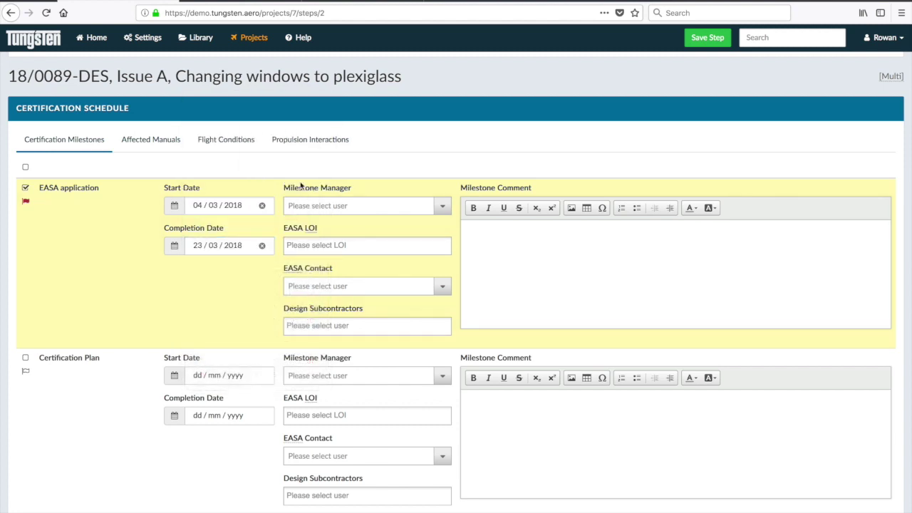
- Assign the EASA application's milestone manager, and set EASA LOI to data pending and both EASA Contact and Design Subcontractors to not applicable
left_click(338, 206)
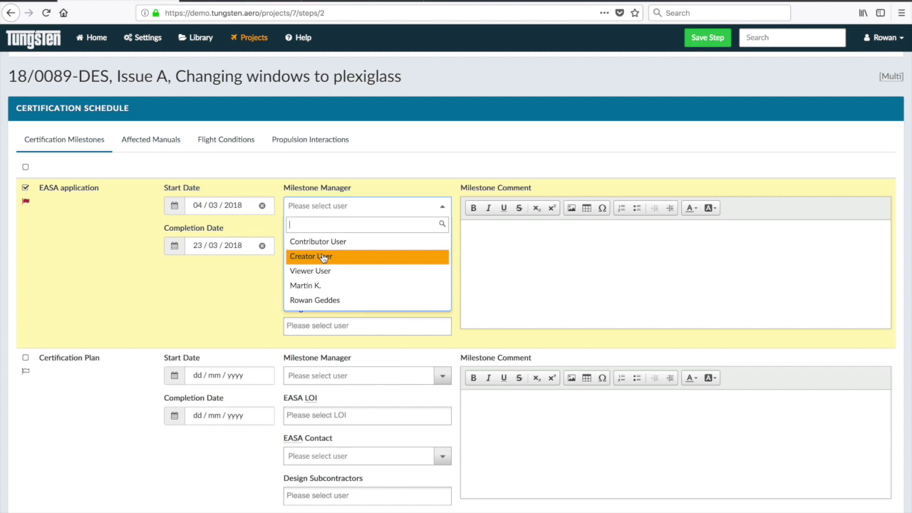
left_click(309, 285)
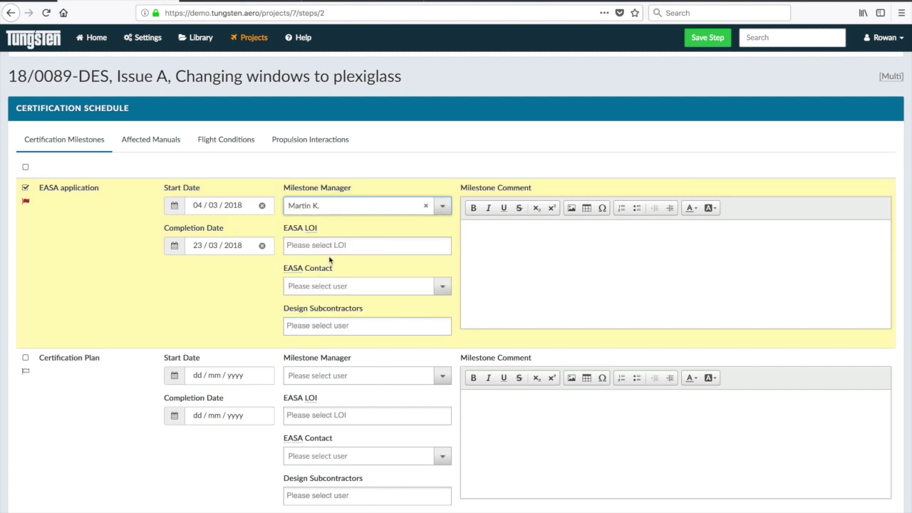
left_click(332, 249)
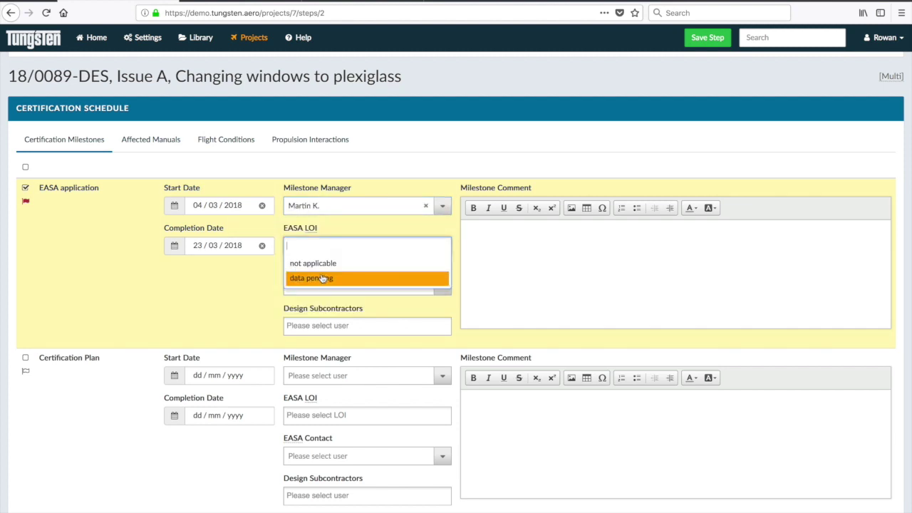
left_click(322, 277)
left_click(318, 287)
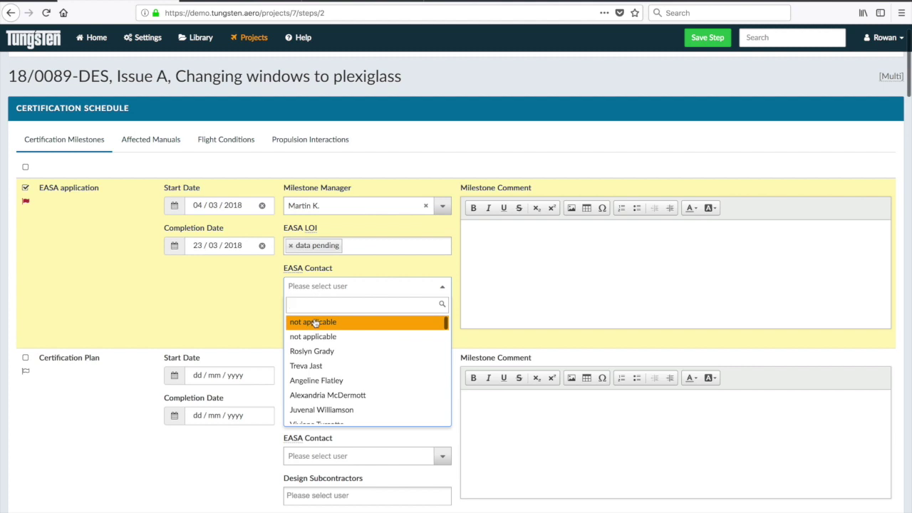
left_click(315, 324)
left_click(314, 325)
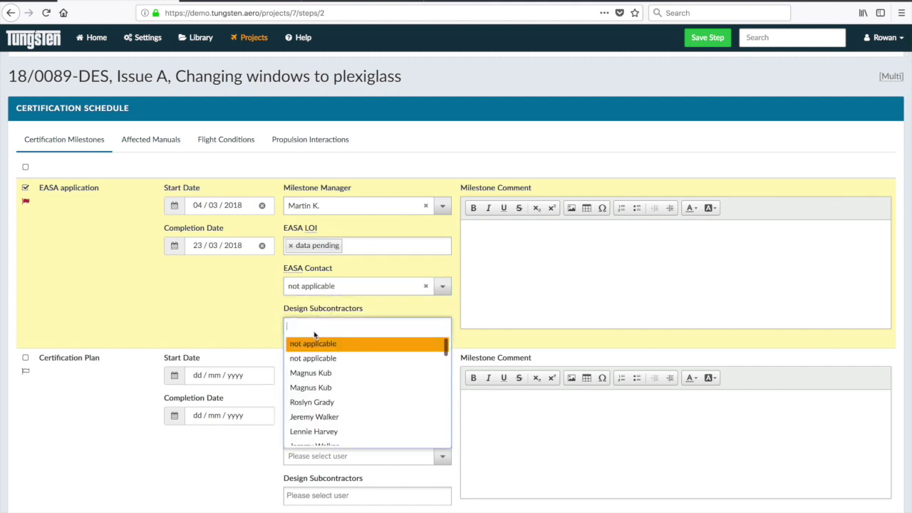
left_click(316, 345)
- Enter the milestone comment "hcyi;gu;g'" for the EASA application and save Step 2
left_click(528, 221)
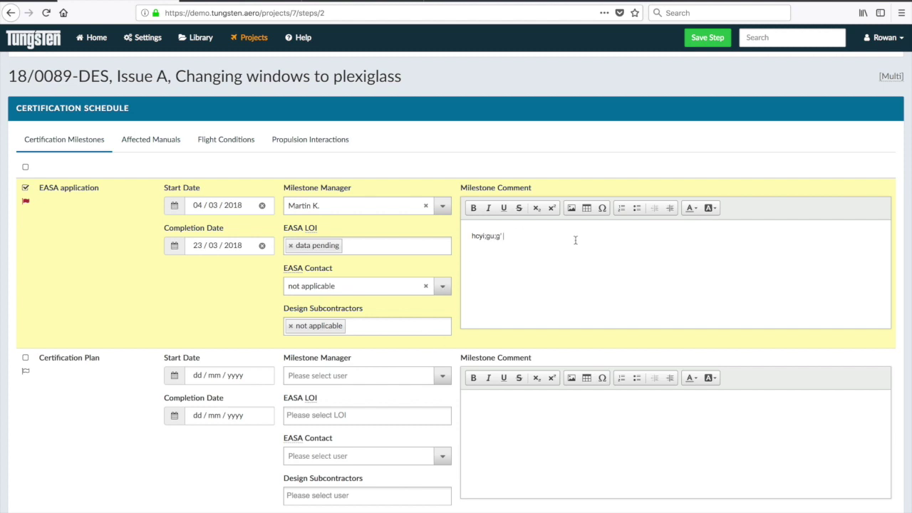
left_click(708, 40)
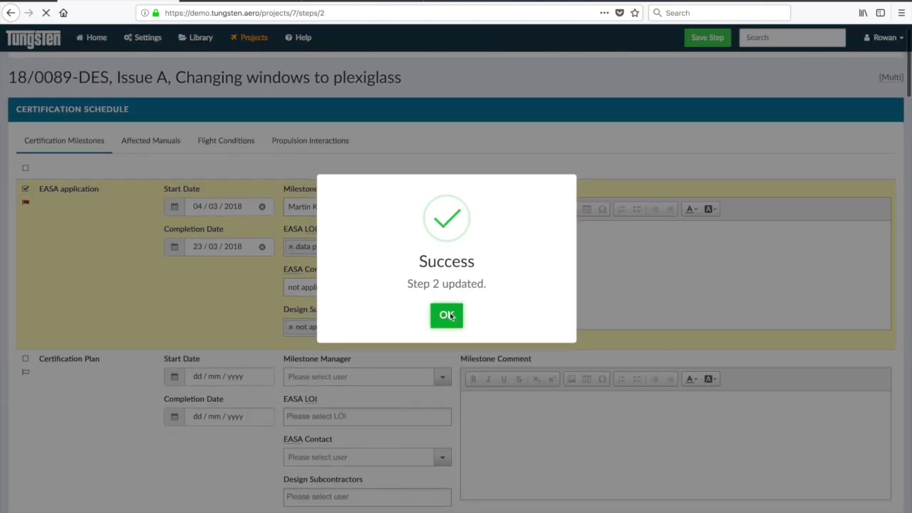
left_click(449, 315)
- Examine the remaining certification milestones in the schedule, such as Familiarization Meeting and the agreements on certification basis and plan
scroll(304, 345, "down", 3)
scroll(302, 343, "down", 10)
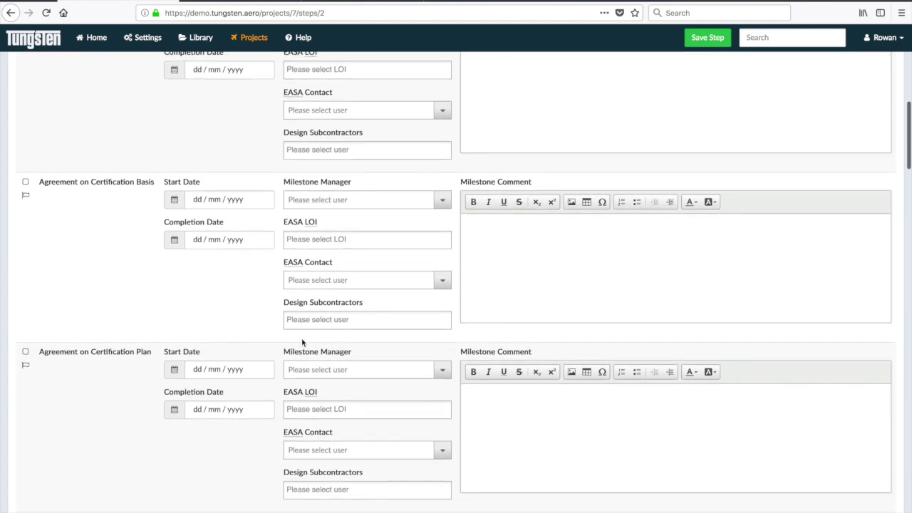
scroll(302, 343, "up", 2)
scroll(302, 343, "up", 3)
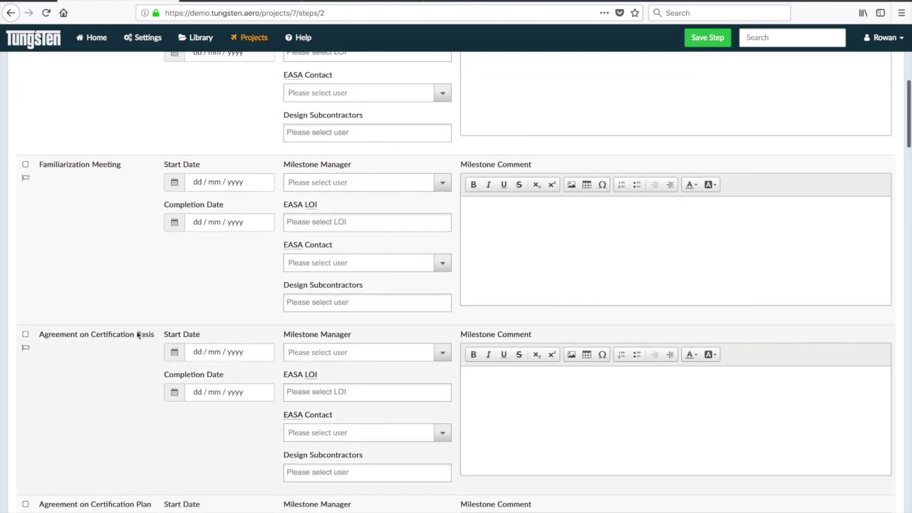
scroll(114, 335, "up", 2)
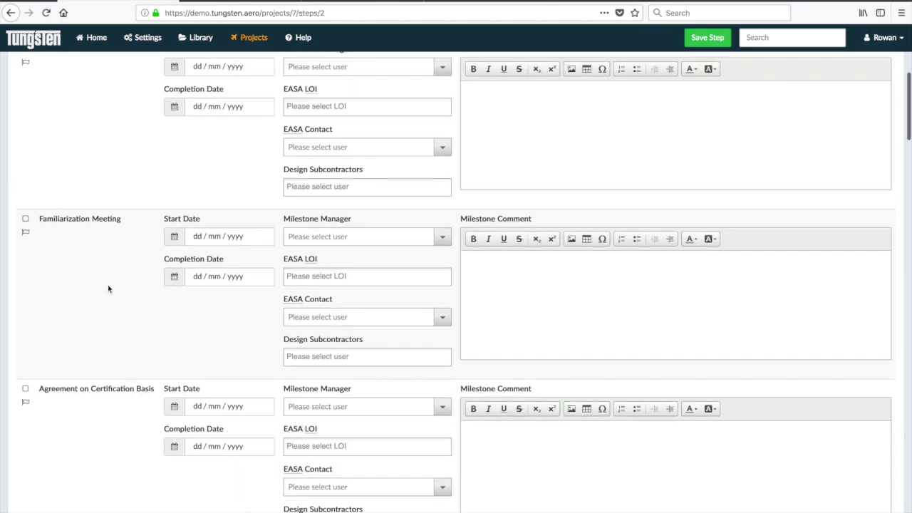
scroll(104, 248, "up", 10)
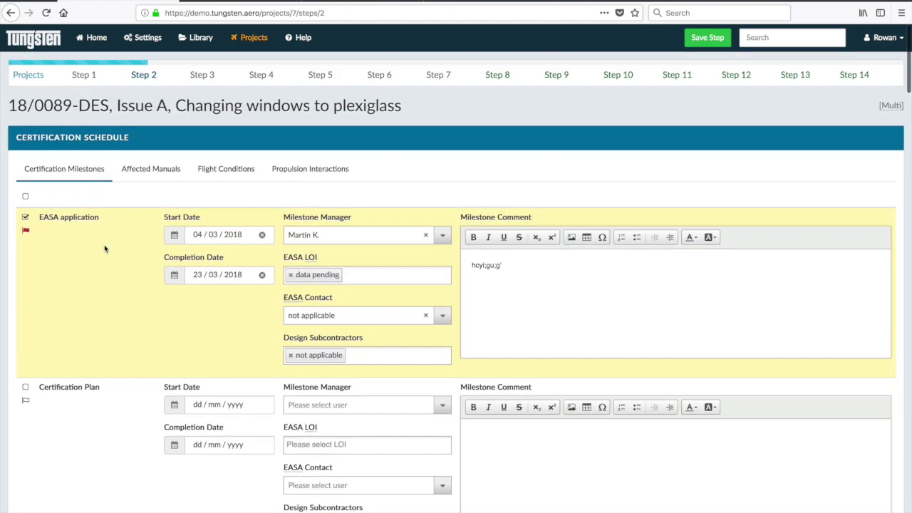
scroll(104, 248, "down", 6)
scroll(104, 248, "up", 6)
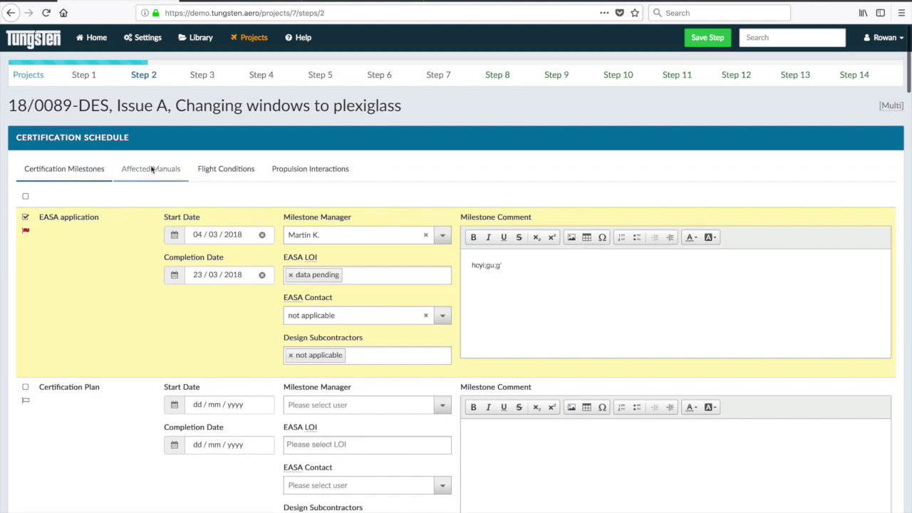
- Mark the Flight Manual as affected with the description "ypf pi7t u" and save Step 2
left_click(151, 168)
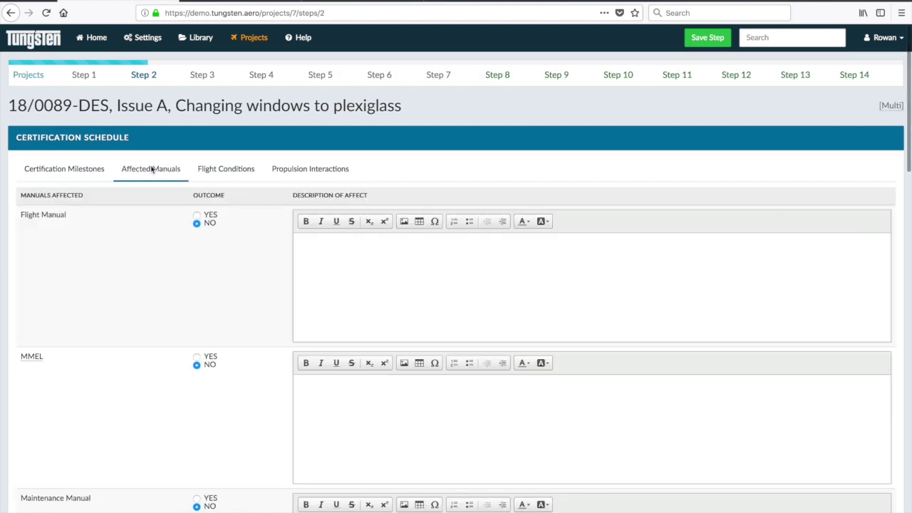
left_click(197, 215)
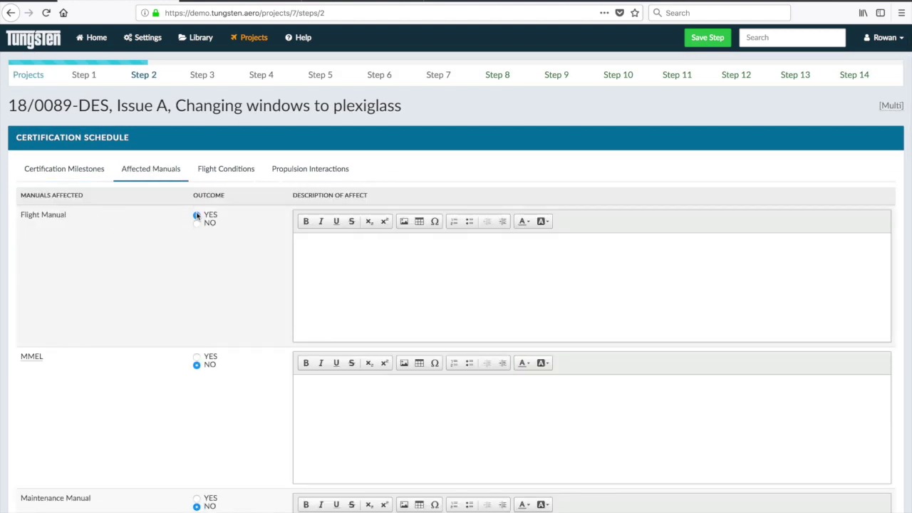
left_click(329, 261)
type("ypf pi7t u")
scroll(456, 285, "down", 4)
scroll(456, 285, "up", 3)
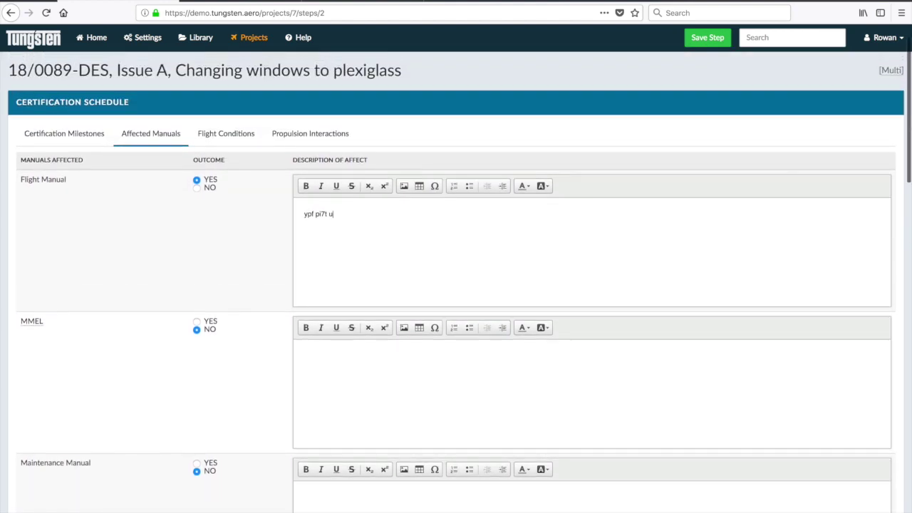
left_click(700, 40)
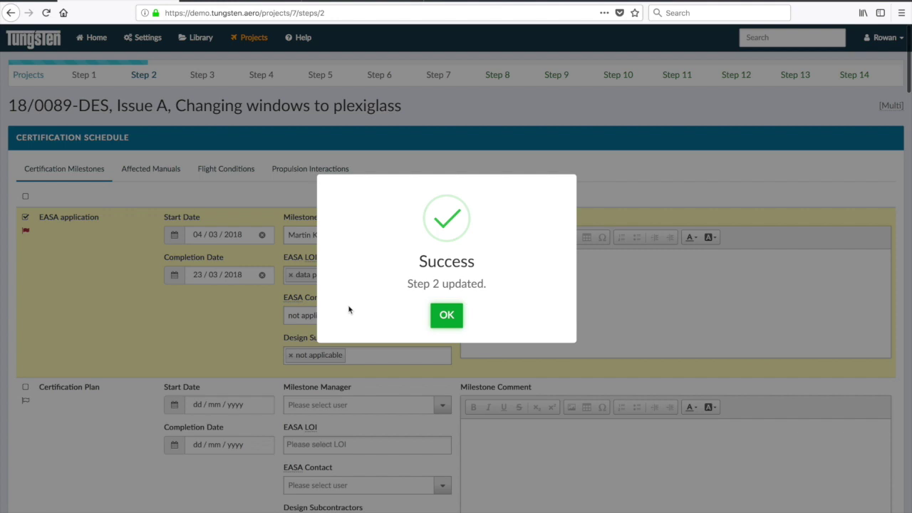
key("Return")
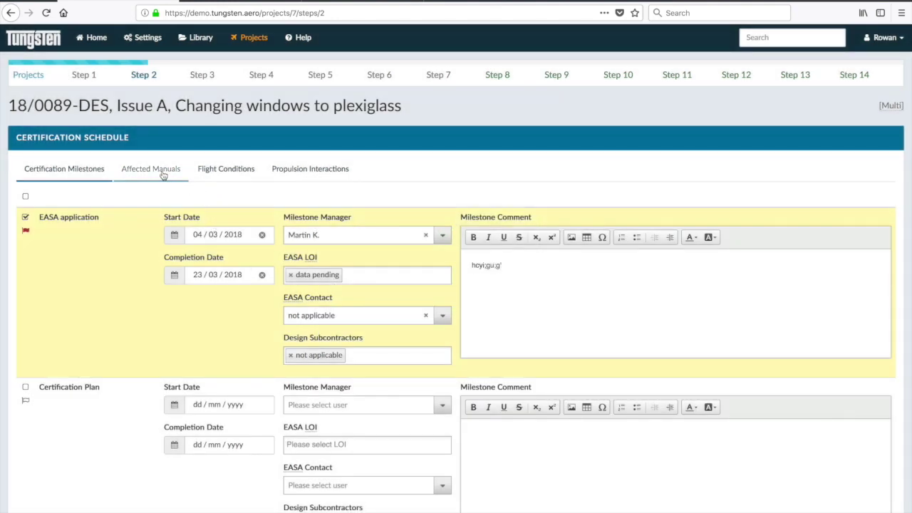
- View the Flight Conditions and Propulsion Interactions sections, and go to Step 3's EASA application documents and original aircraft certification basis
left_click(233, 173)
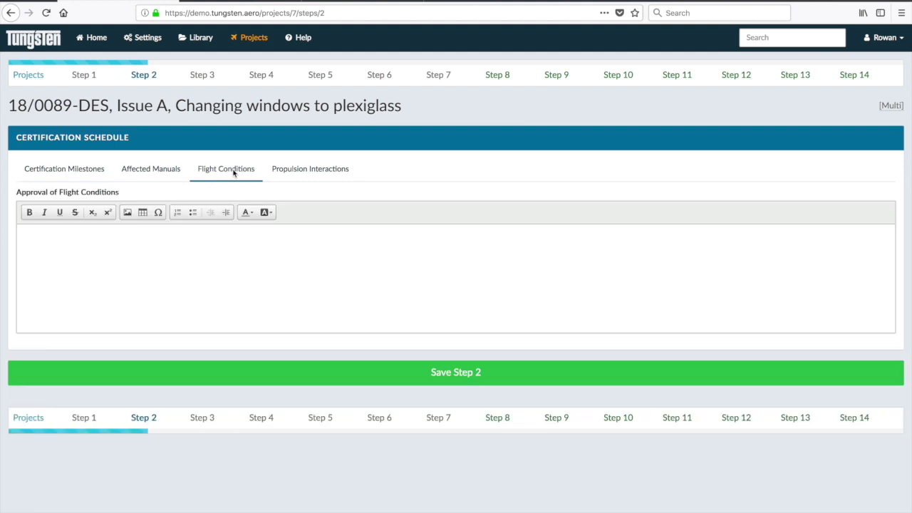
left_click(288, 174)
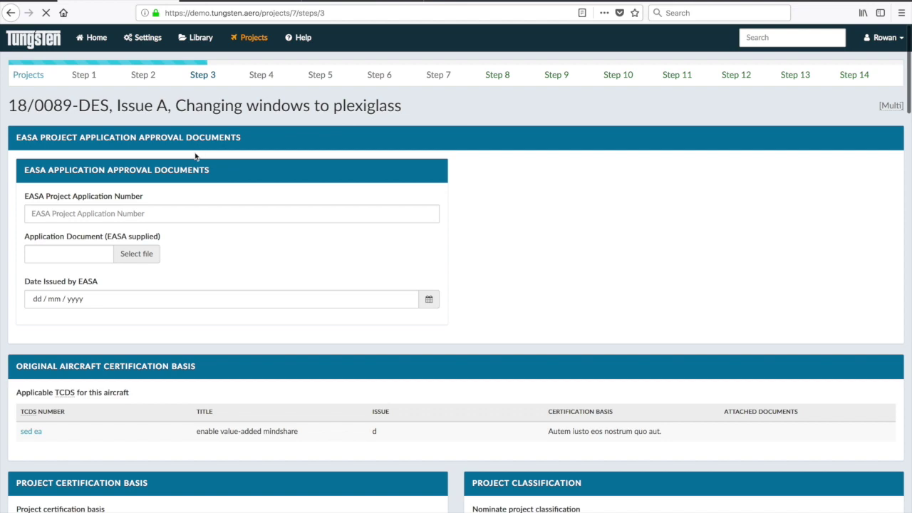
scroll(171, 207, "down", 3)
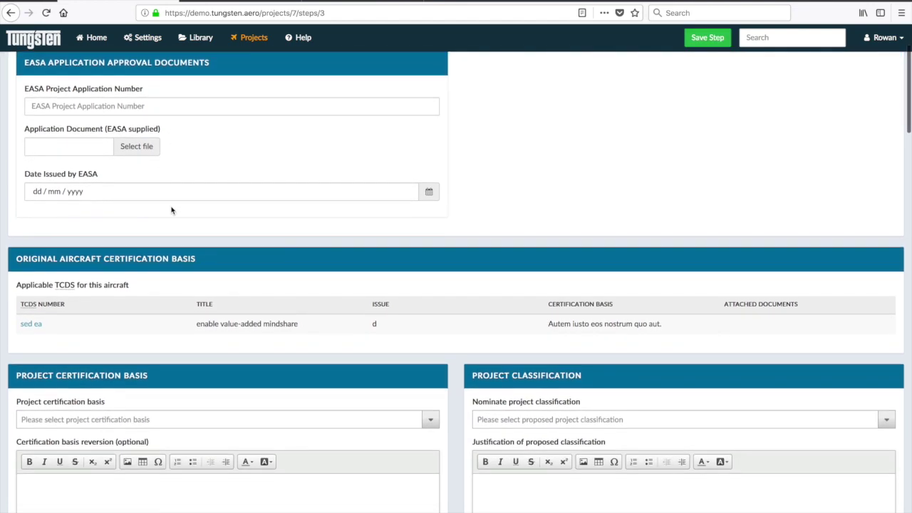
scroll(171, 209, "down", 1)
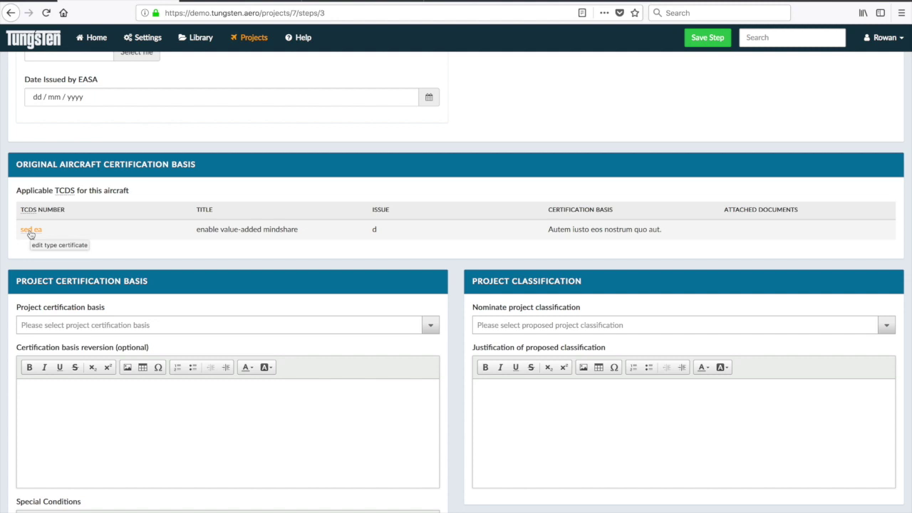
- Set the project certification basis to CS-23, Amendment 3 and try to save Step 3
scroll(29, 233, "down", 3)
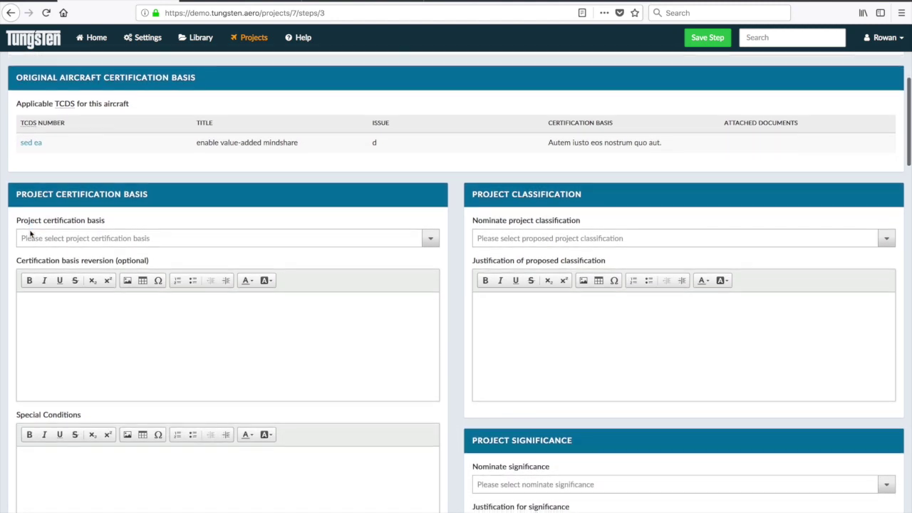
left_click(36, 240)
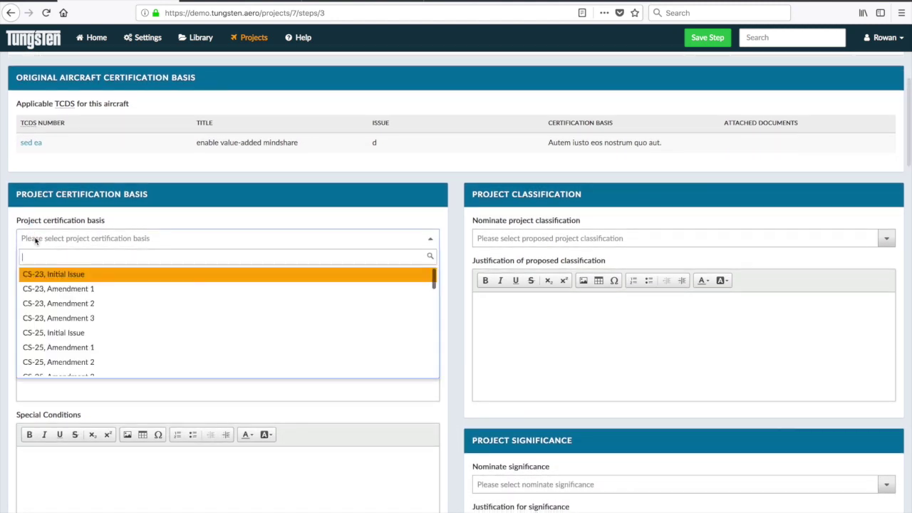
left_click(72, 319)
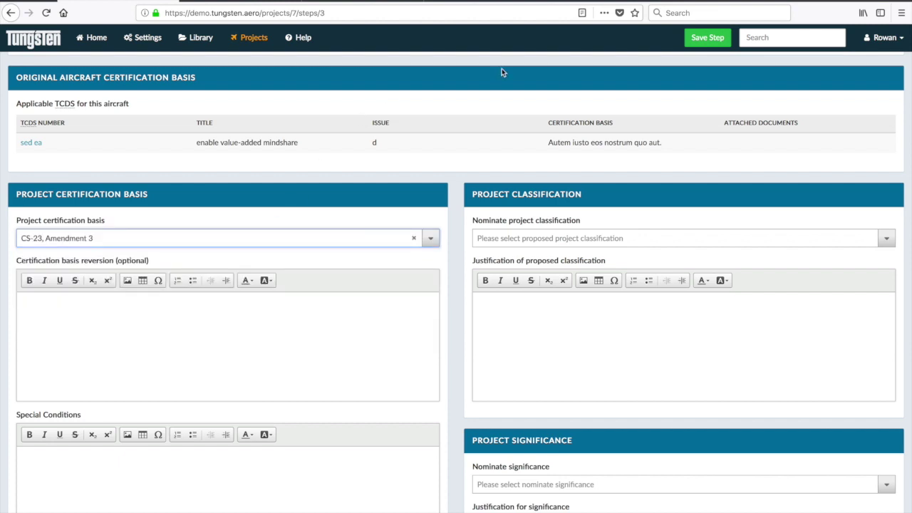
left_click(701, 40)
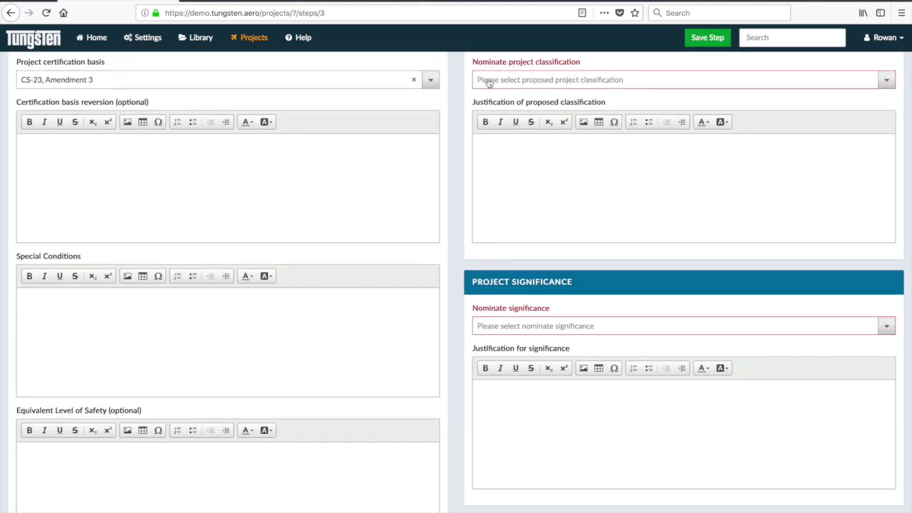
- Nominate the project classification as minor and its significance as non-significant, and try to save Step 3
left_click(887, 80)
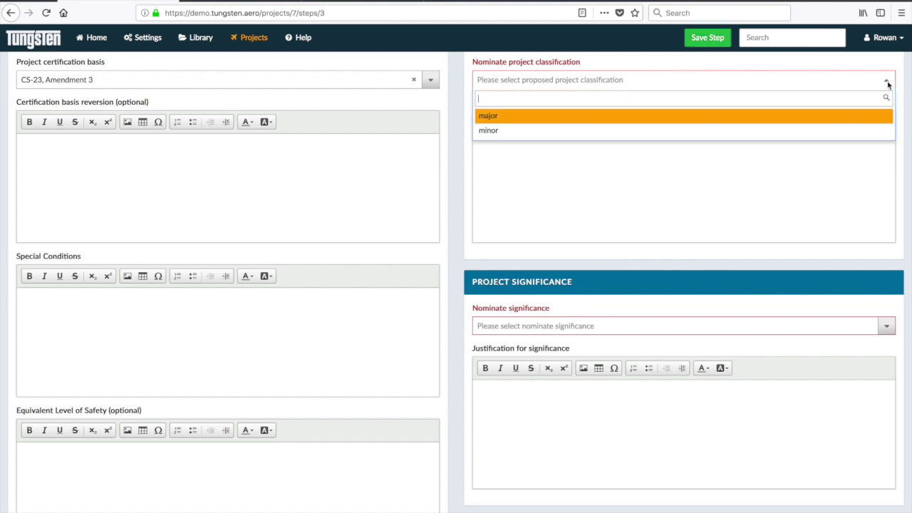
left_click(555, 131)
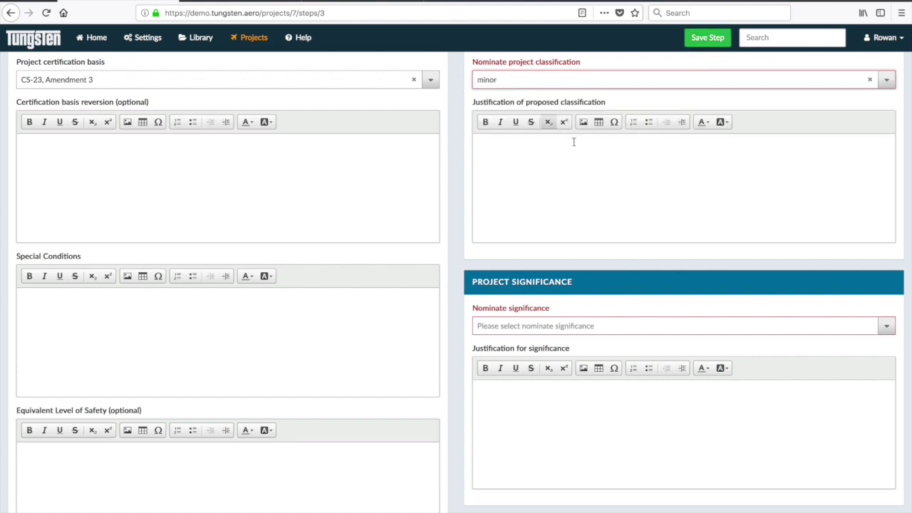
left_click(886, 326)
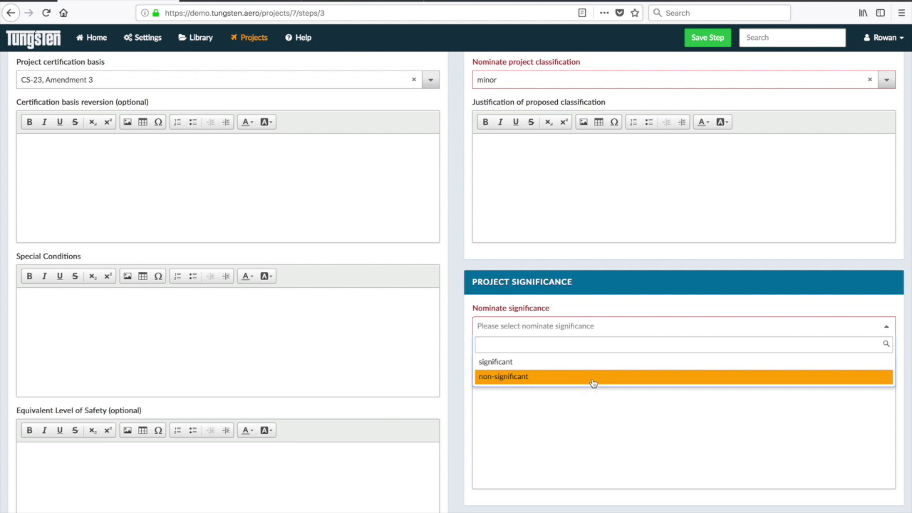
left_click(571, 377)
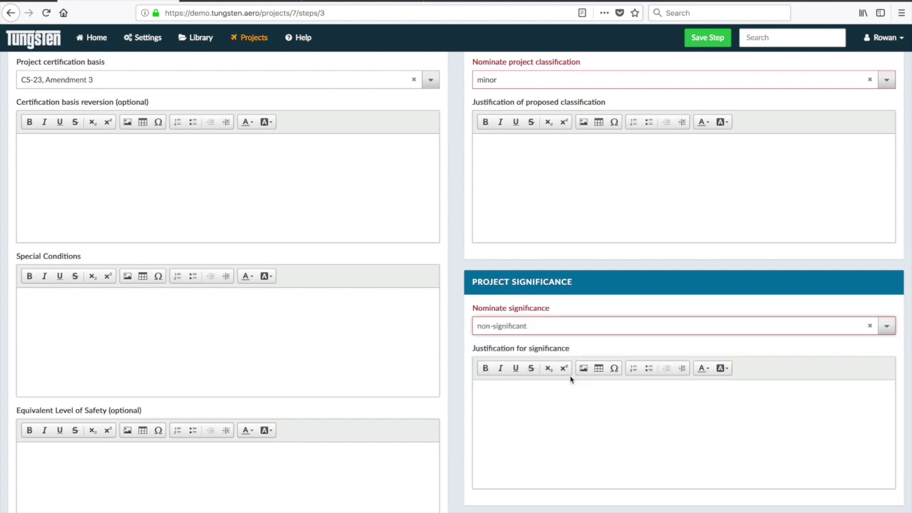
left_click(709, 41)
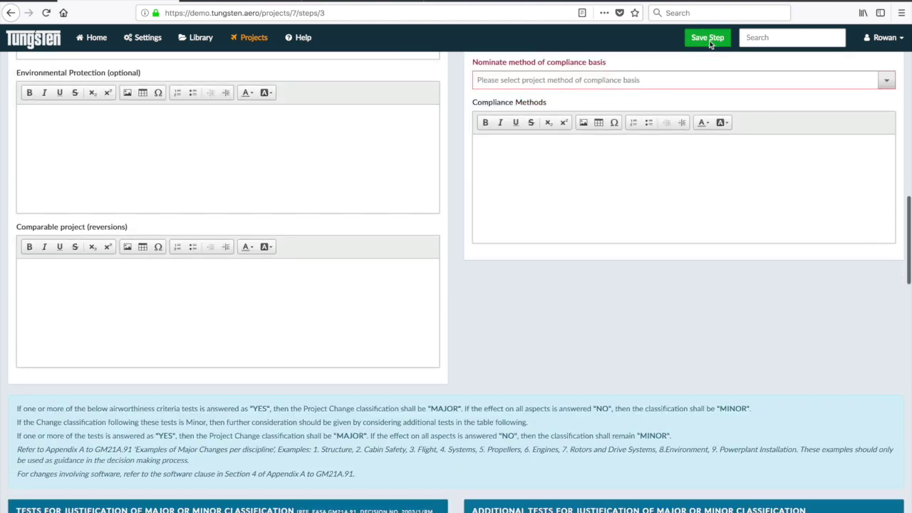
- Set the method of compliance basis to EASA, Europe and save Step 3
left_click(545, 84)
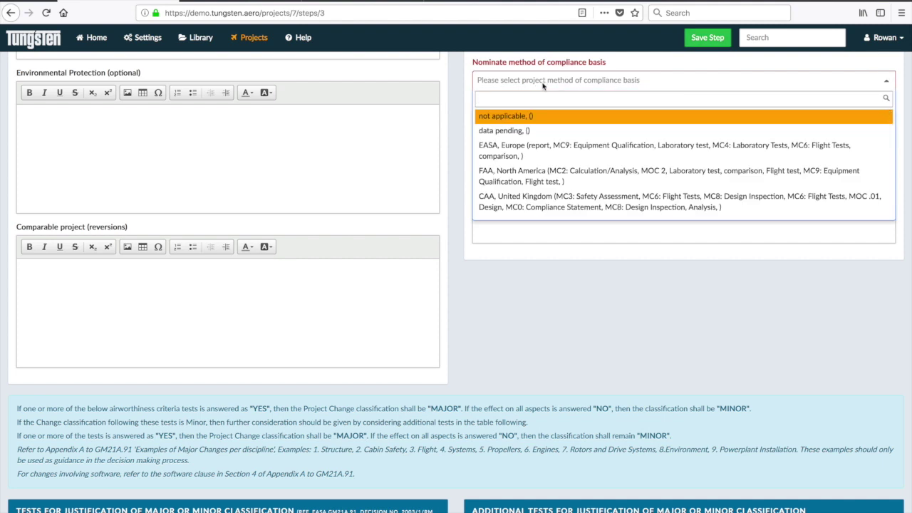
left_click(510, 151)
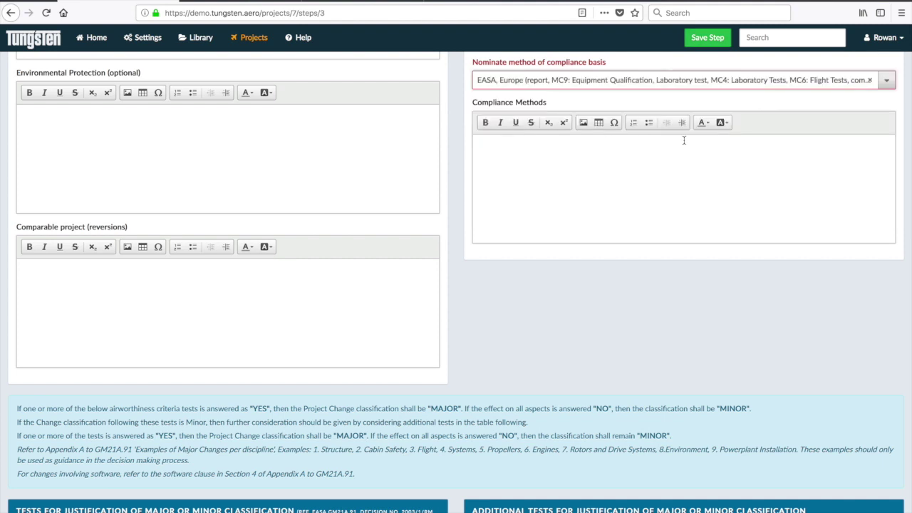
left_click(721, 37)
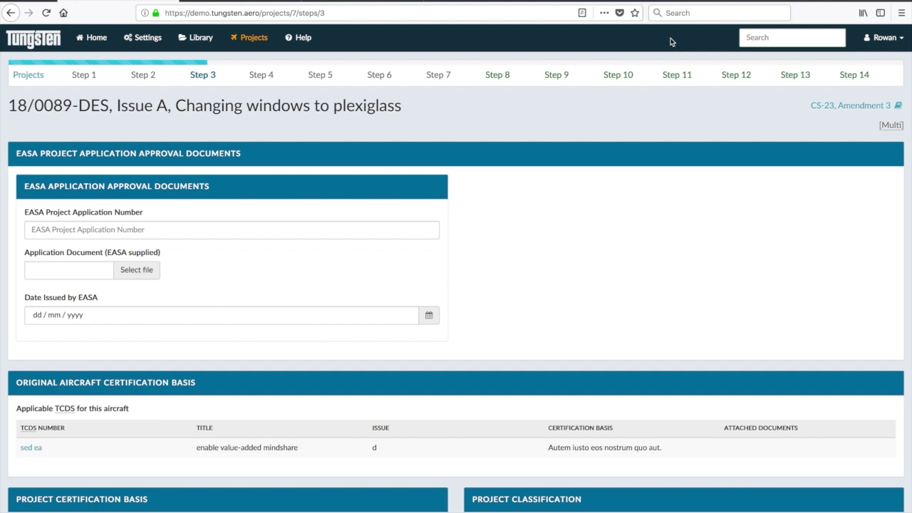
- Go to Step 4's technical details and set the project type to Change
left_click(262, 75)
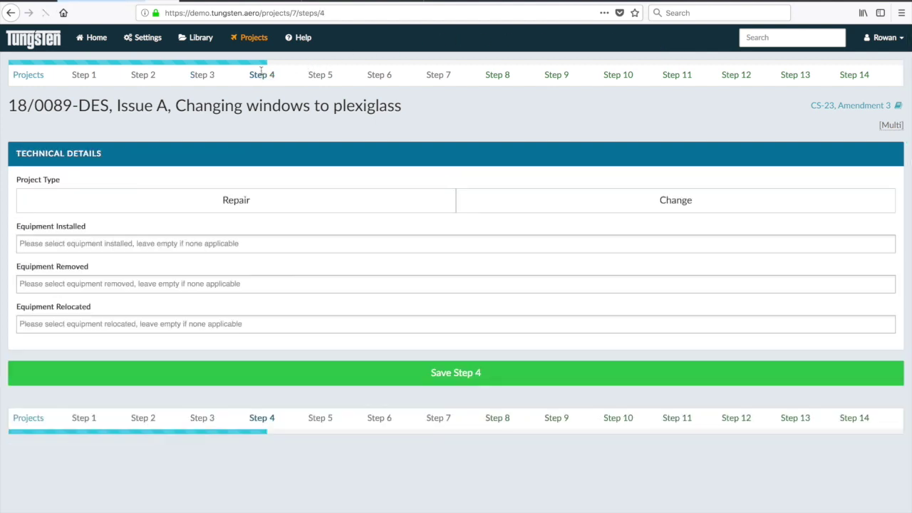
left_click(235, 205)
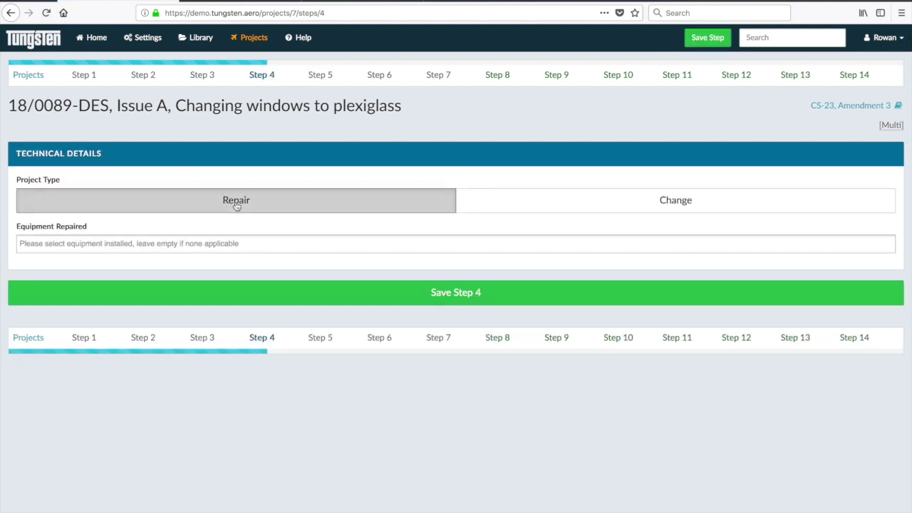
left_click(682, 204)
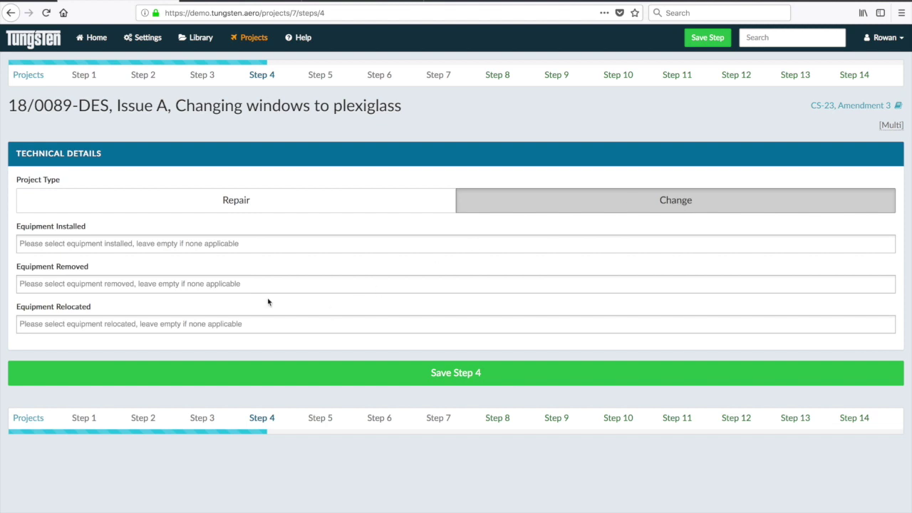
- Assign dog bark as equipment installed, mini bar as equipment removed and not applicable as equipment relocated, and save Step 4
left_click(93, 243)
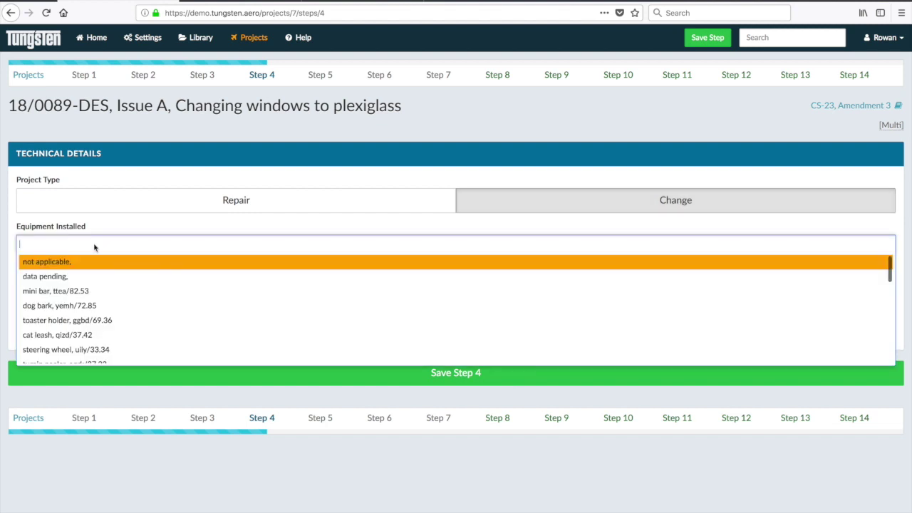
left_click(63, 303)
left_click(63, 282)
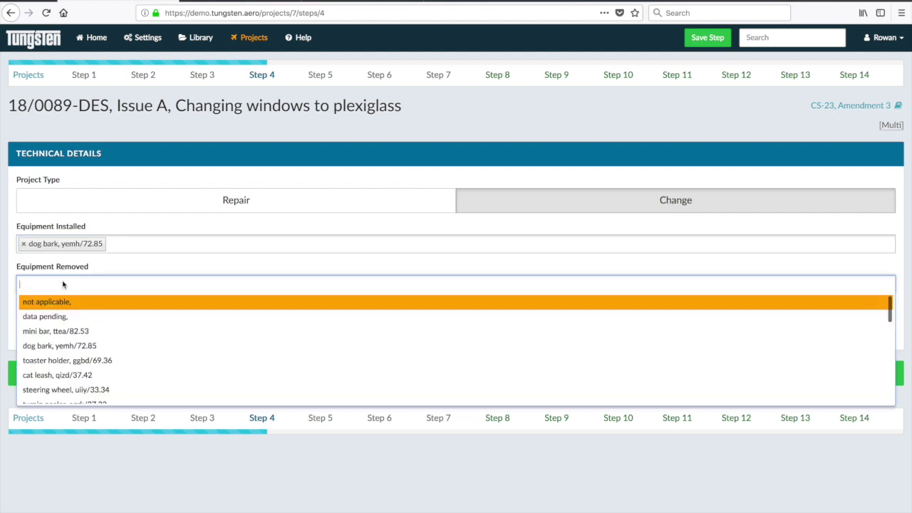
left_click(50, 331)
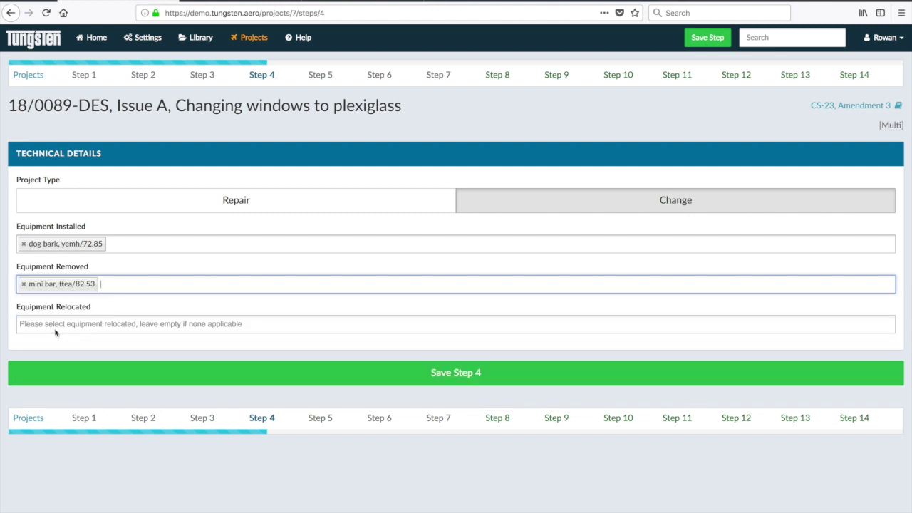
left_click(56, 332)
left_click(57, 346)
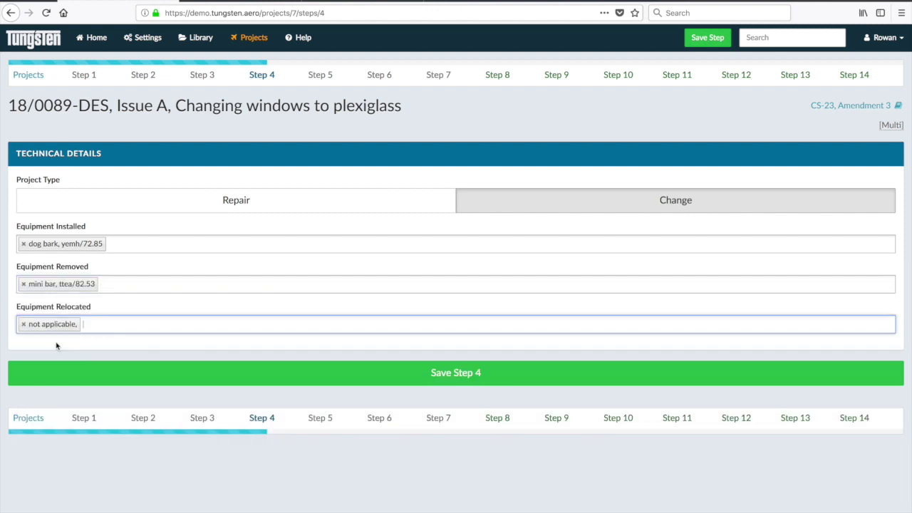
left_click(464, 374)
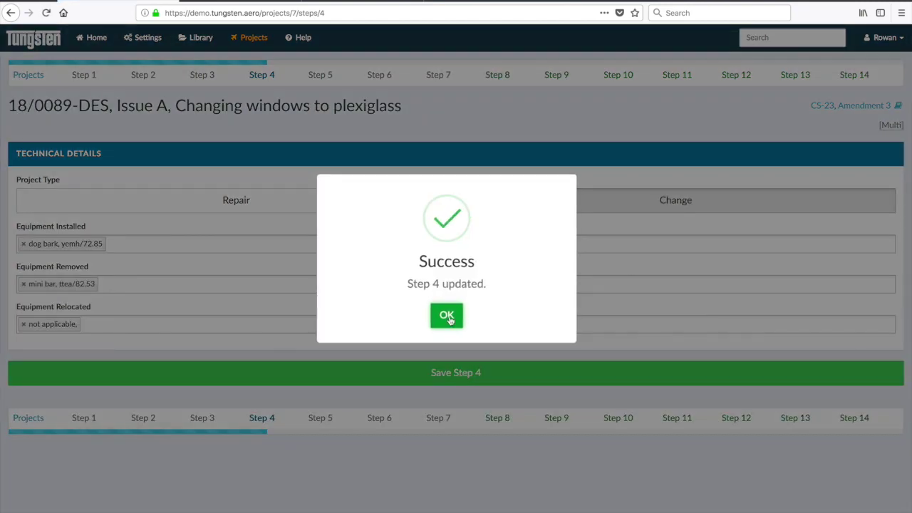
left_click(443, 316)
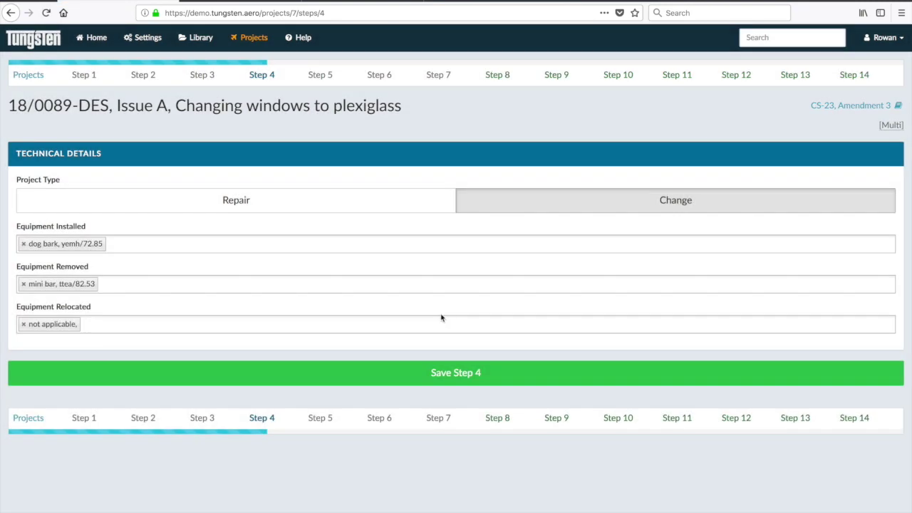
- In Step 5, set the dog bark's position to x 3000, y 456 and z 899 mm, and save the step
left_click(320, 75)
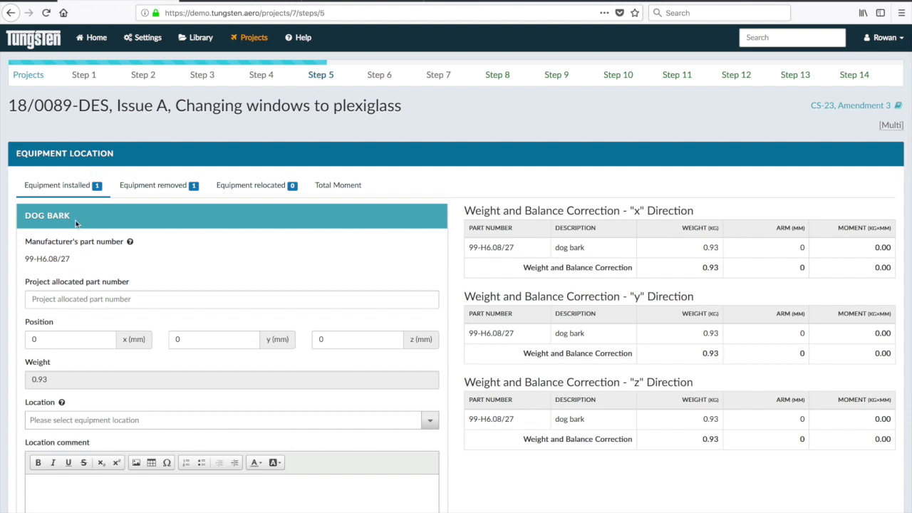
scroll(76, 224, "down", 1)
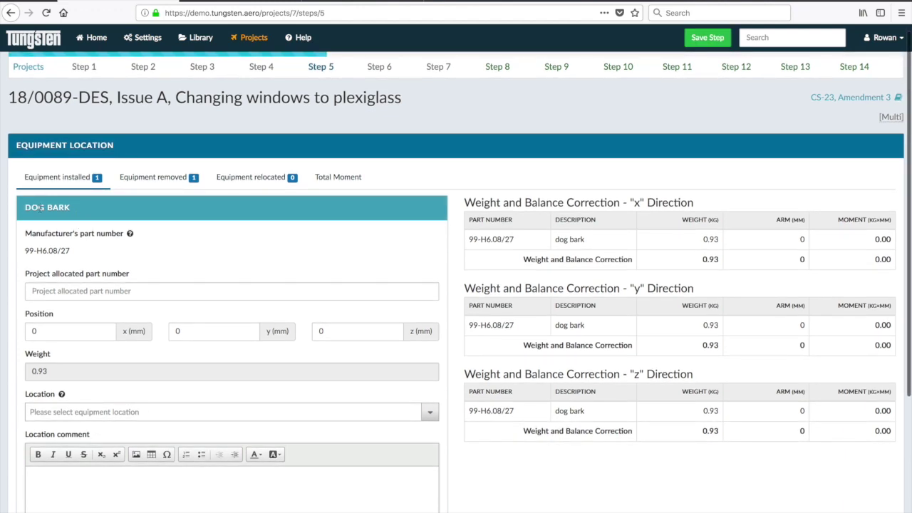
scroll(48, 208, "down", 4)
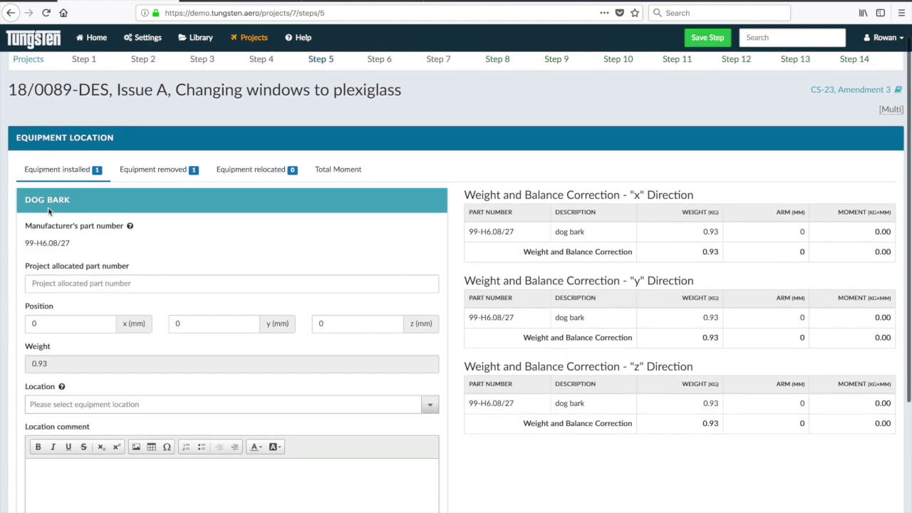
scroll(50, 210, "up", 3)
left_click(47, 278)
key("BackSpace")
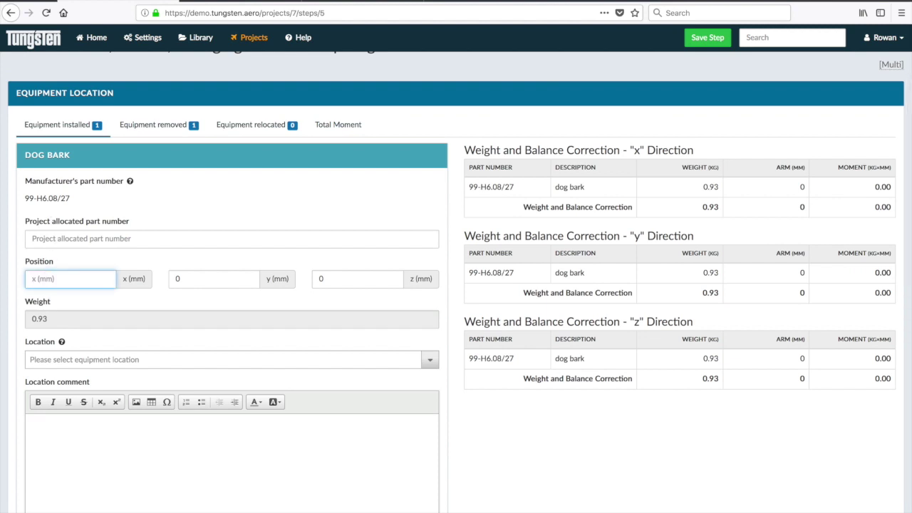
type("3000")
left_click(189, 277)
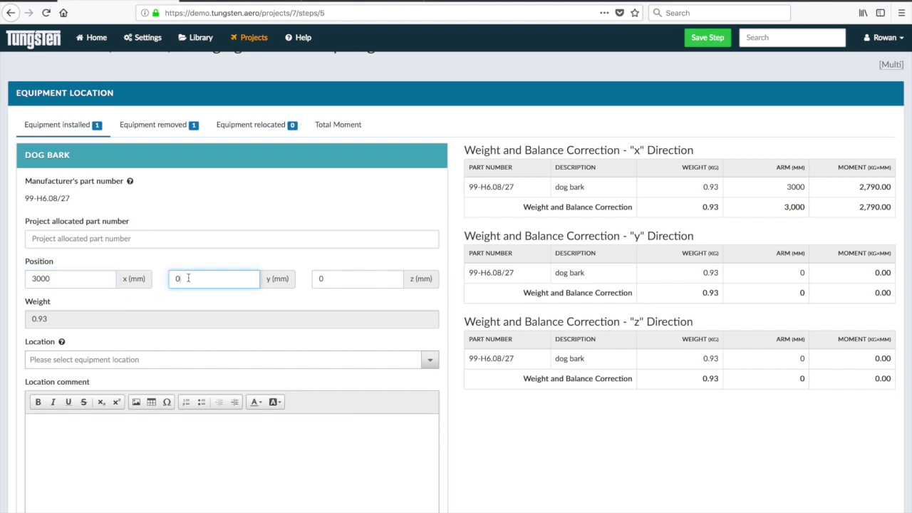
key("BackSpace")
type("456")
left_click(326, 278)
type("899")
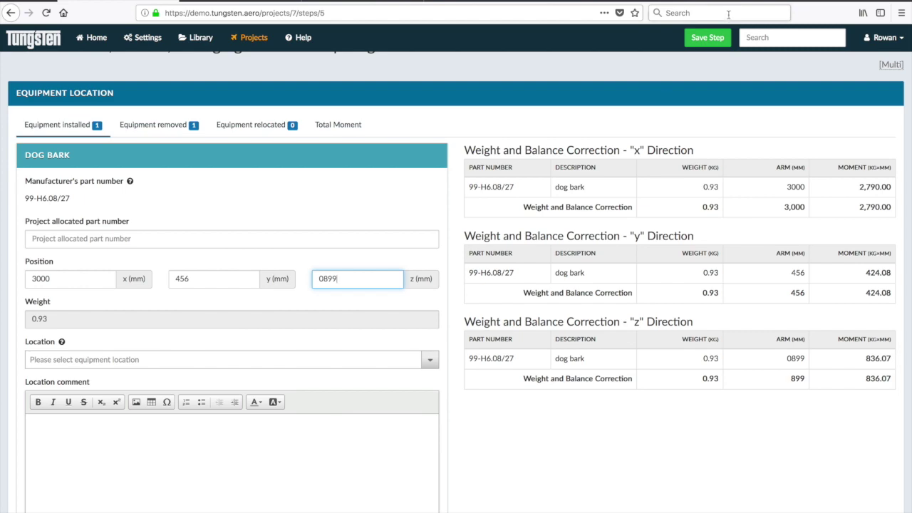
left_click(708, 39)
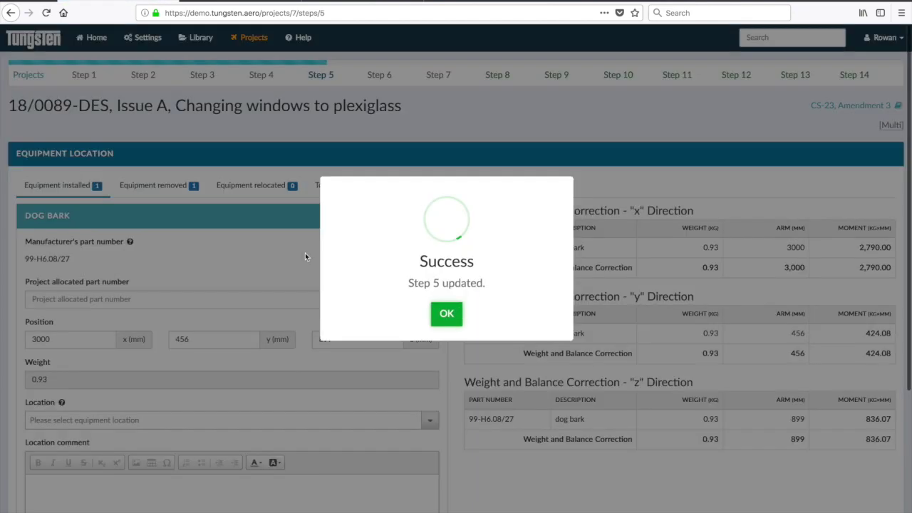
left_click(444, 318)
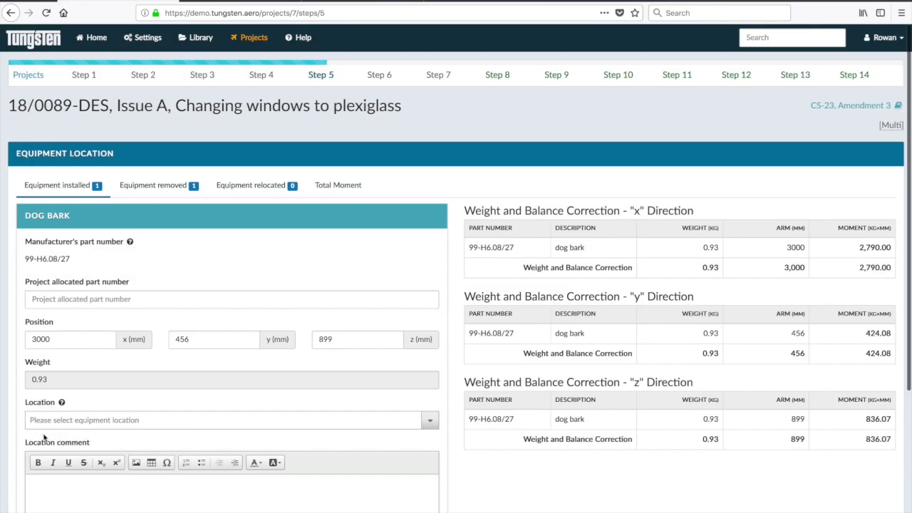
- Set the dog bark's location to Equipment Rack and save Step 5
left_click(250, 423)
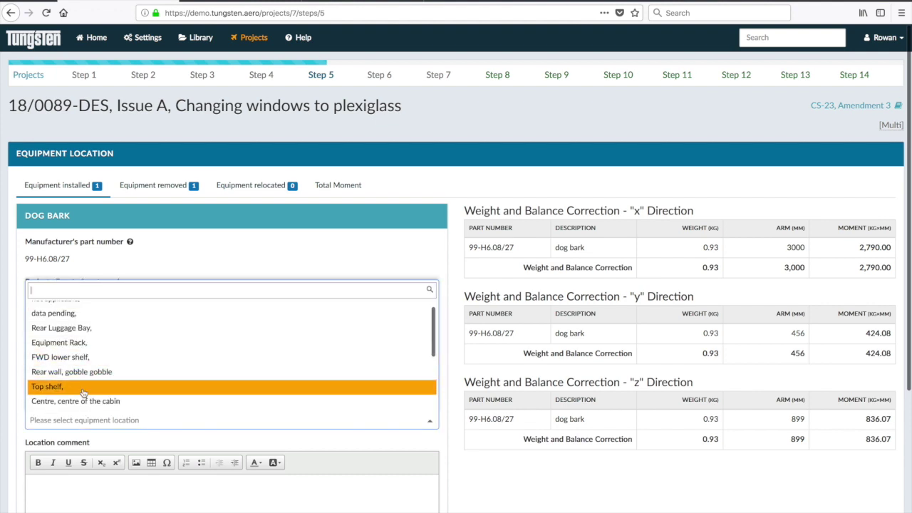
left_click(81, 344)
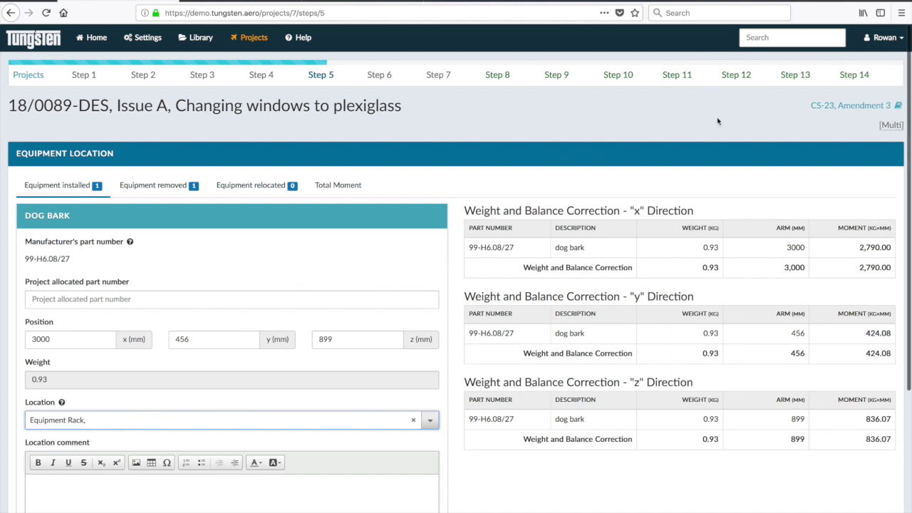
scroll(717, 121, "down", 1)
left_click(711, 40)
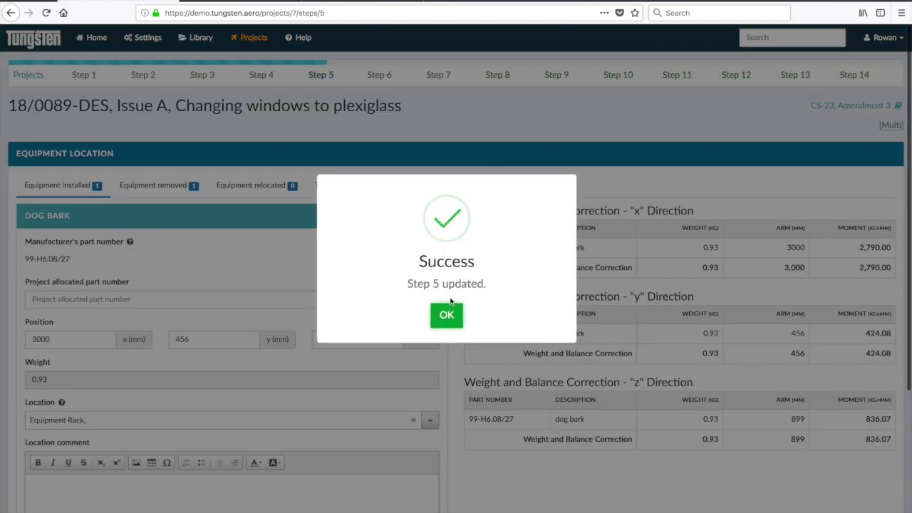
left_click(447, 316)
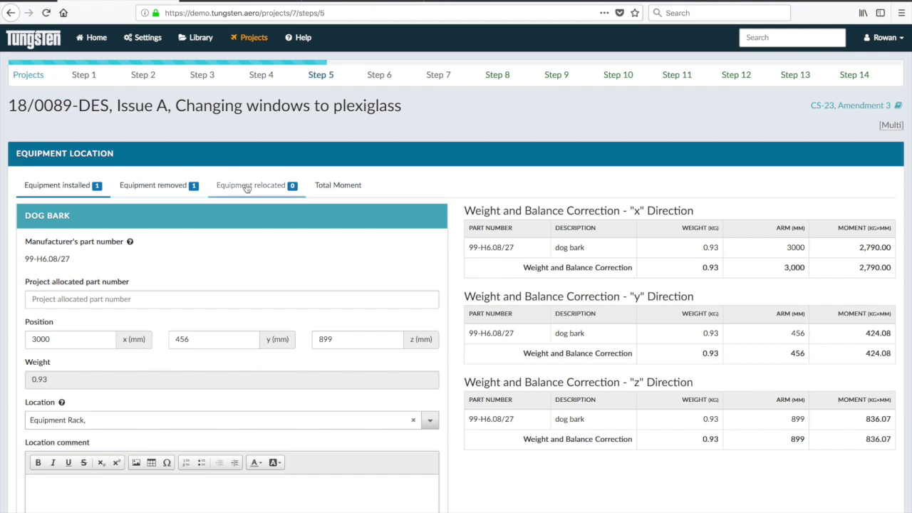
- View the total moment's combined weight and balance corrections in the x, y and z directions, and save Step 5 again
left_click(336, 185)
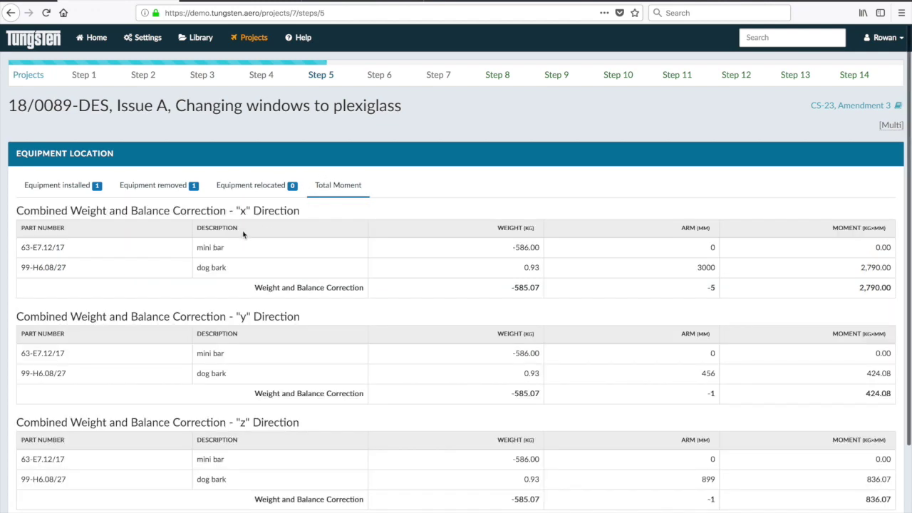
scroll(291, 248, "down", 3)
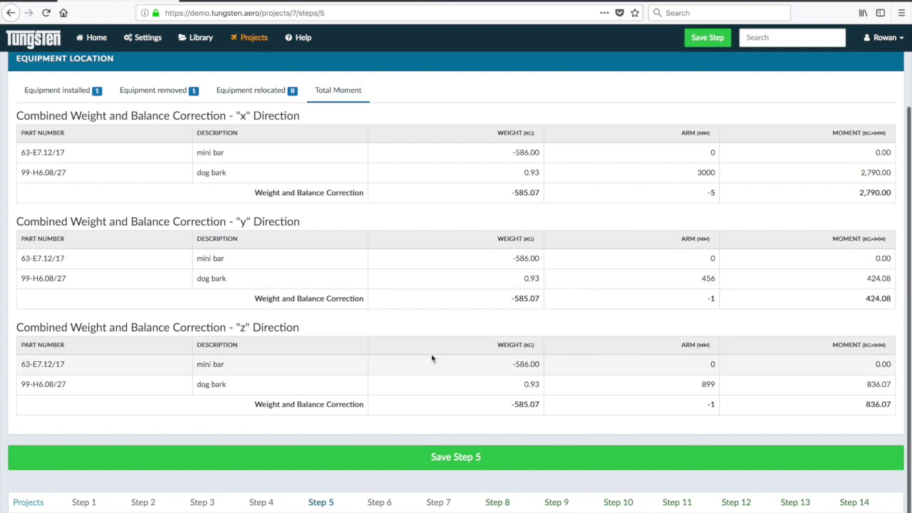
left_click(448, 452)
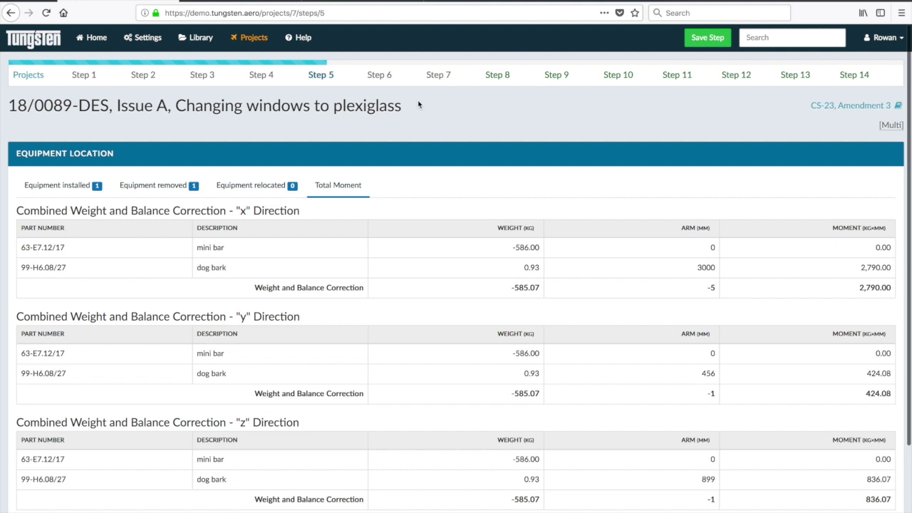
- Go to Step 6's certification compliance plan and view Subpart B - Flight in the linked CS-23, Amendment 3 manual
left_click(380, 75)
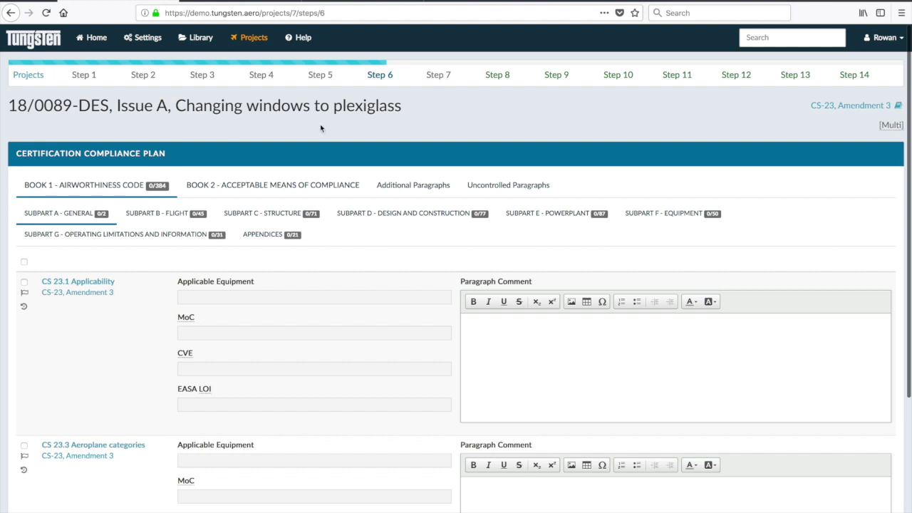
left_click(860, 109)
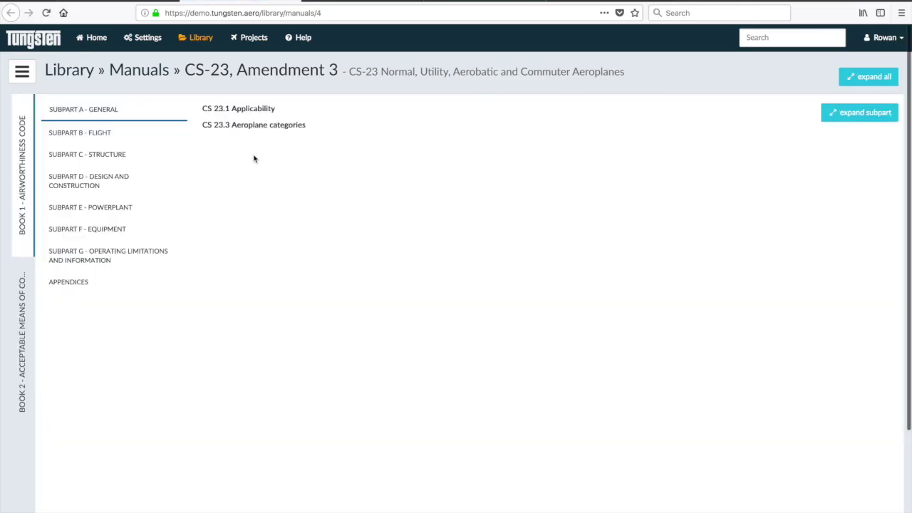
left_click(101, 134)
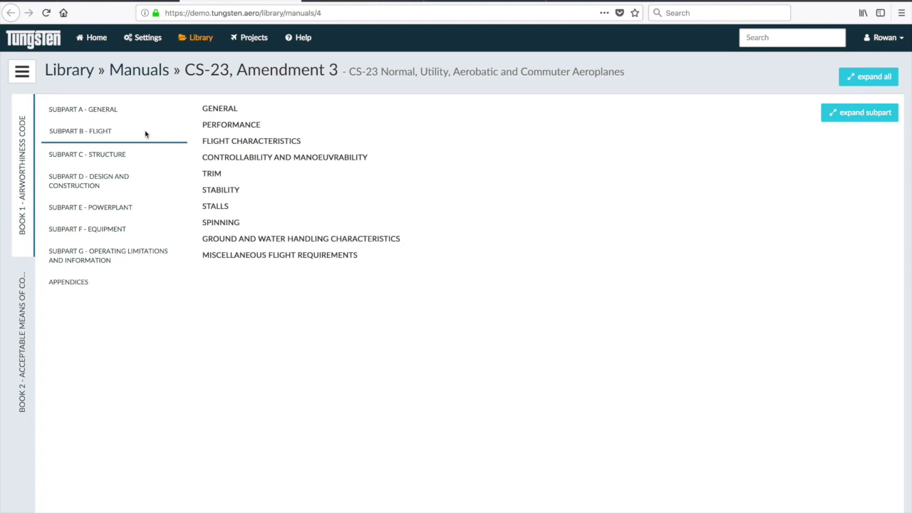
- View paragraphs CS 23.53, CS 23.55 and CS 23.57 under Performance in the manual, and return to Step 6's compliance plan
left_click(225, 125)
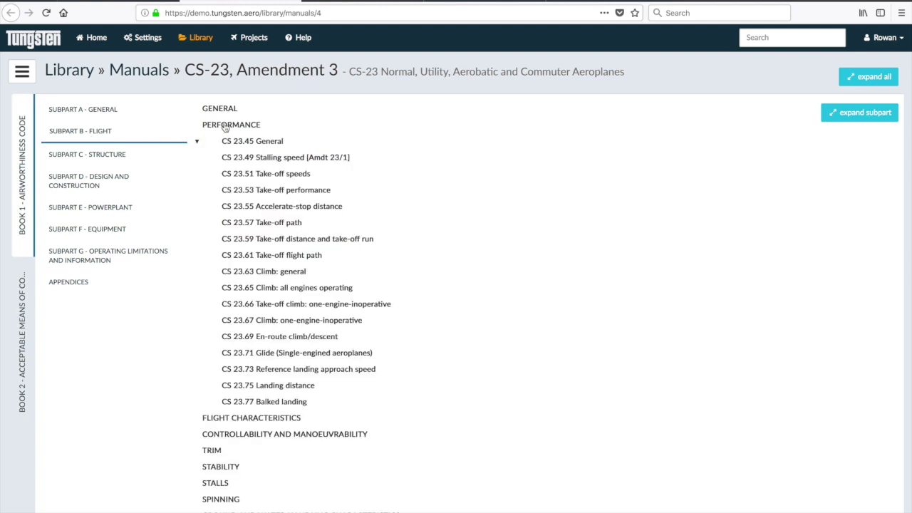
left_click(259, 189)
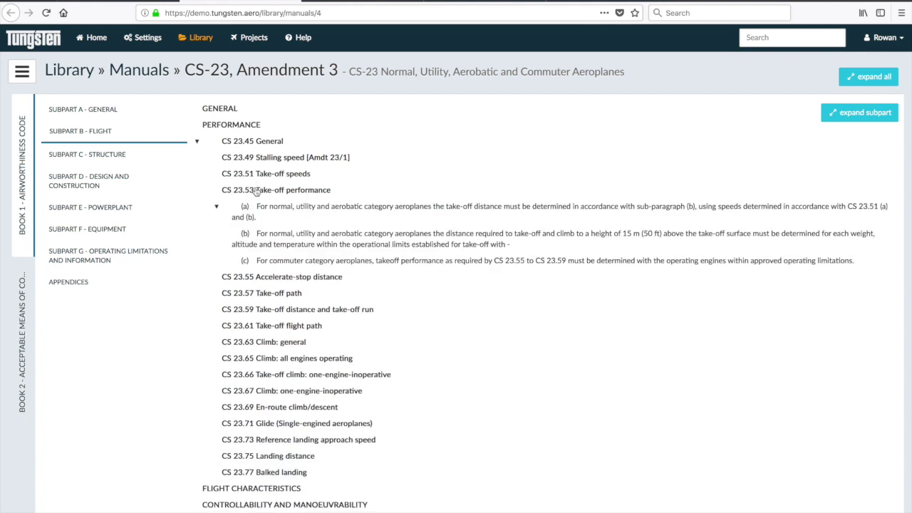
left_click(266, 278)
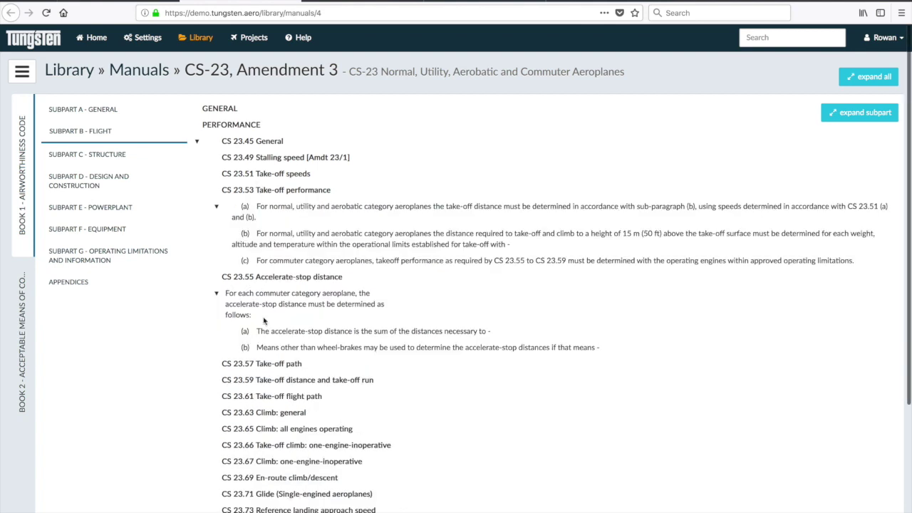
left_click(265, 364)
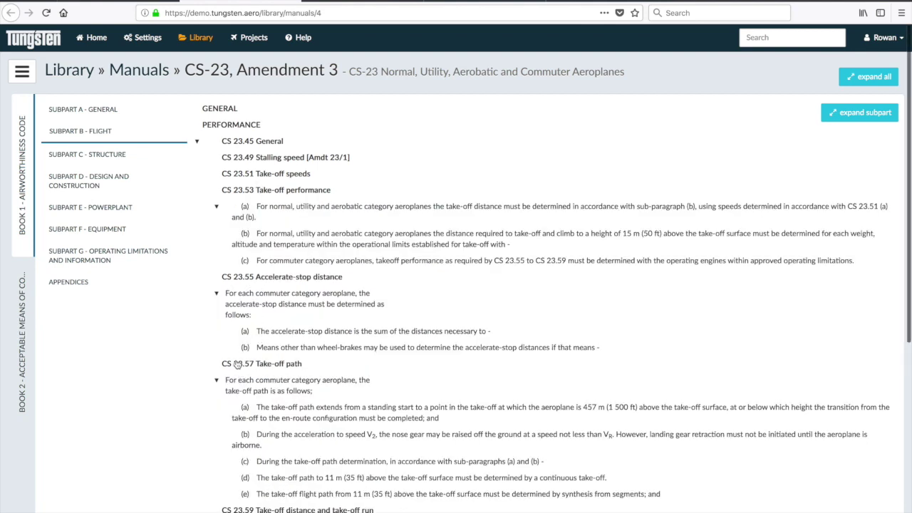
left_click(10, 13)
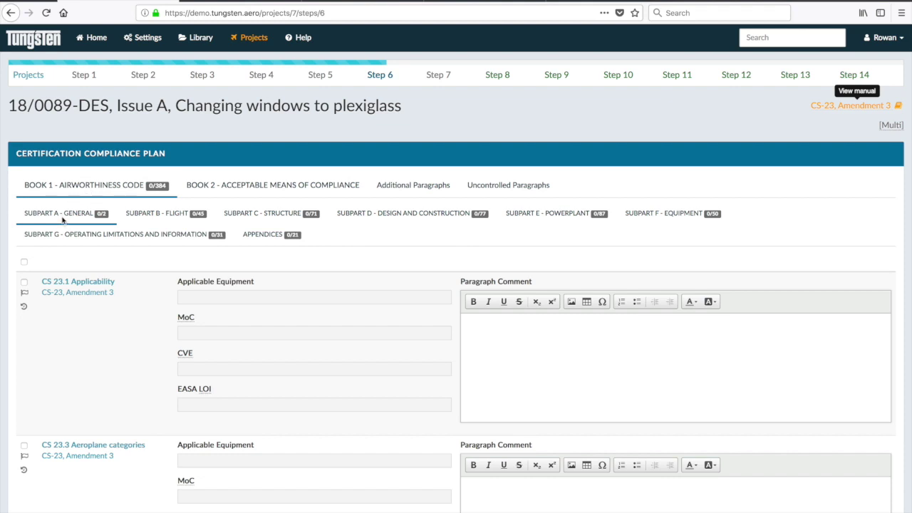
- Mark CS 23.1 Applicability as applicable, assigning the mini bar as equipment and Laboratory test and MC6: Flight Tests as methods of compliance
left_click(24, 283)
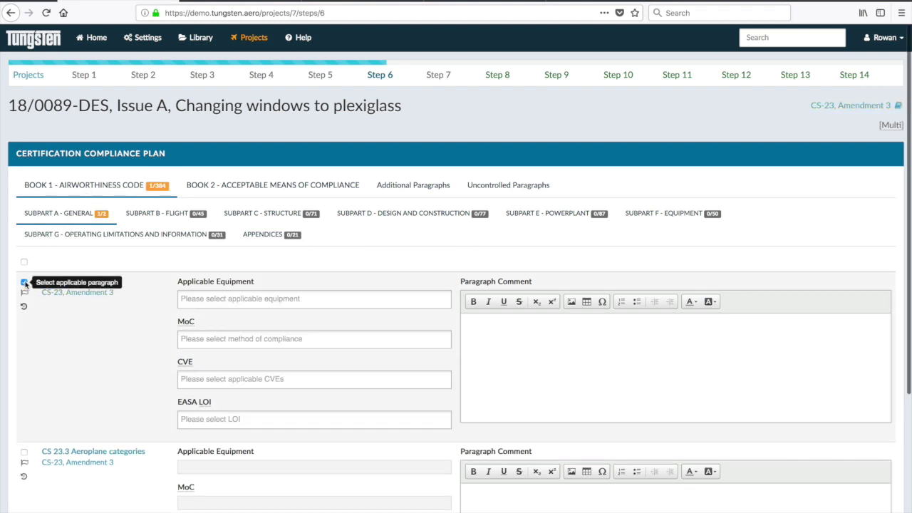
left_click(201, 299)
left_click(202, 321)
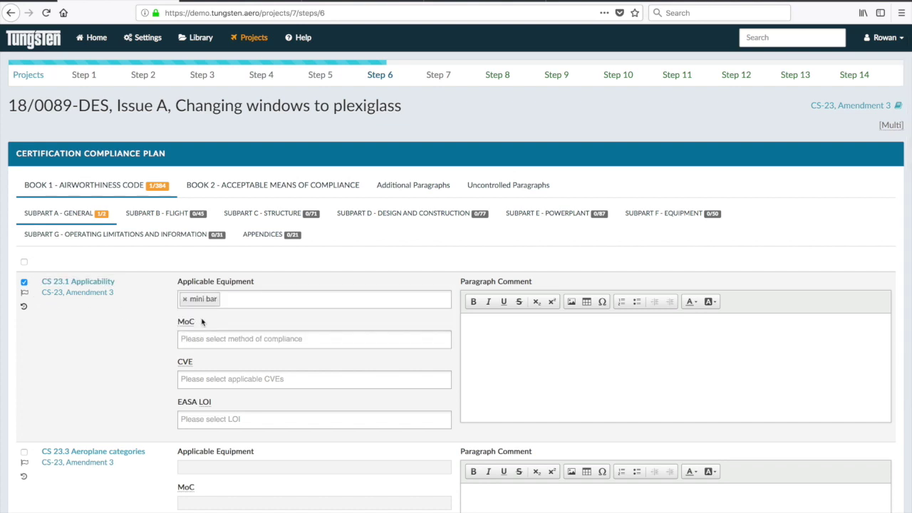
left_click(198, 339)
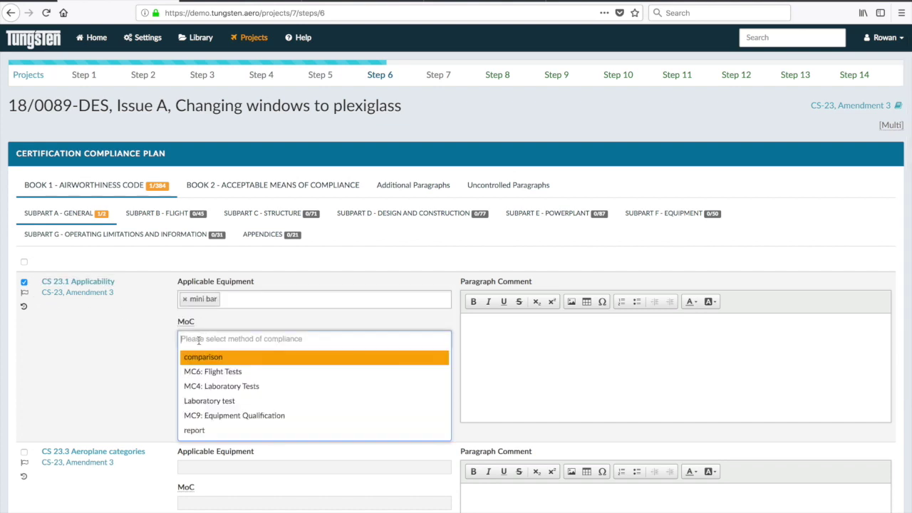
left_click(204, 402)
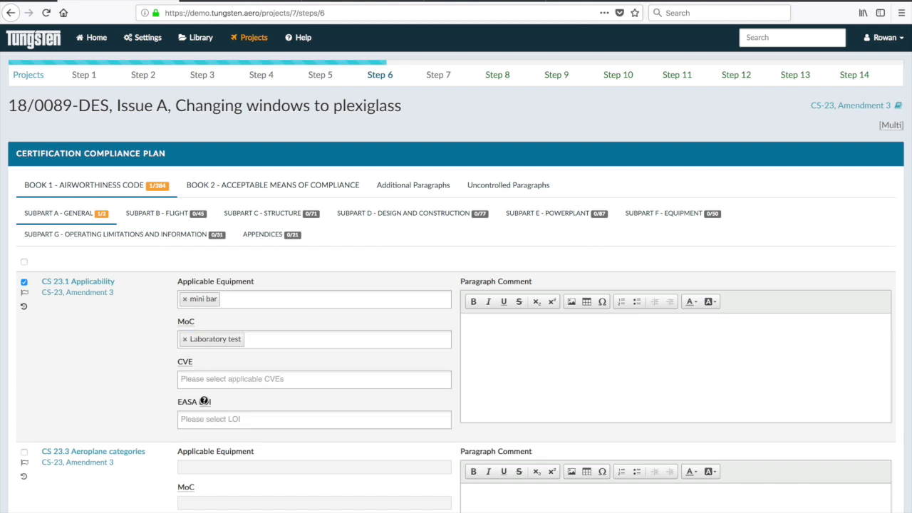
left_click(253, 340)
left_click(231, 372)
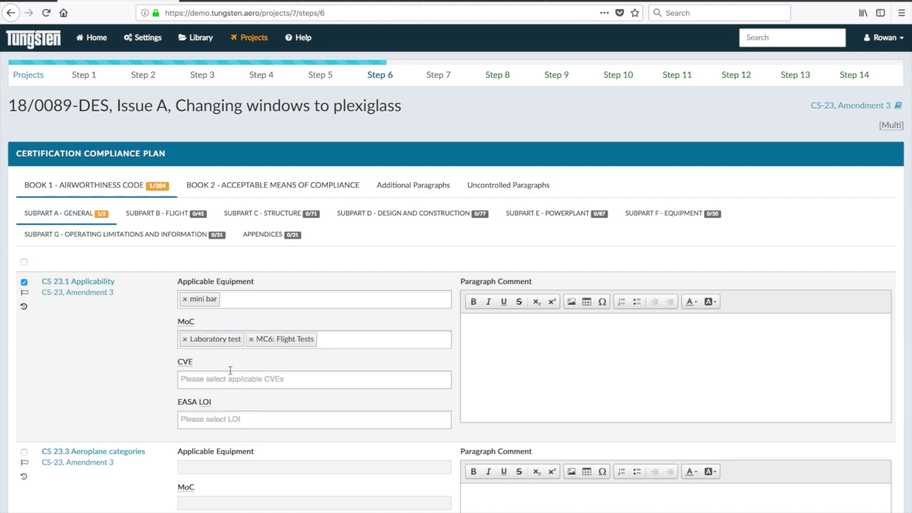
- For CS 23.1, set the CVE to Panel 3 - Structures and EASA LOI to not applicable, and enter the paragraph comment "hkv;hf;i"
left_click(212, 383)
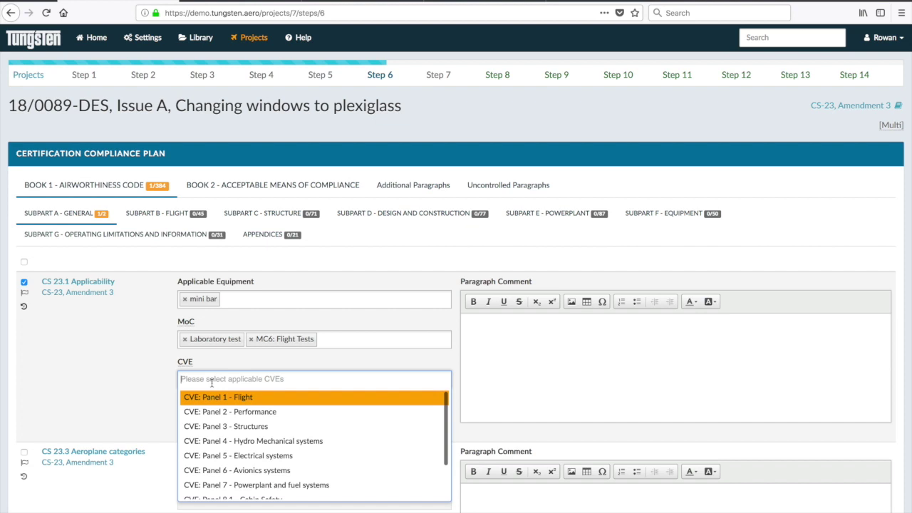
left_click(220, 426)
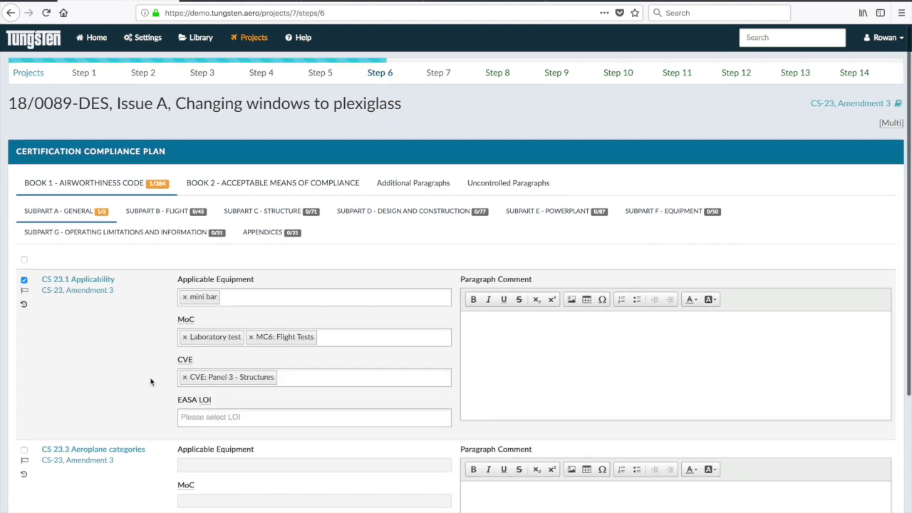
scroll(192, 384, "down", 1)
left_click(200, 376)
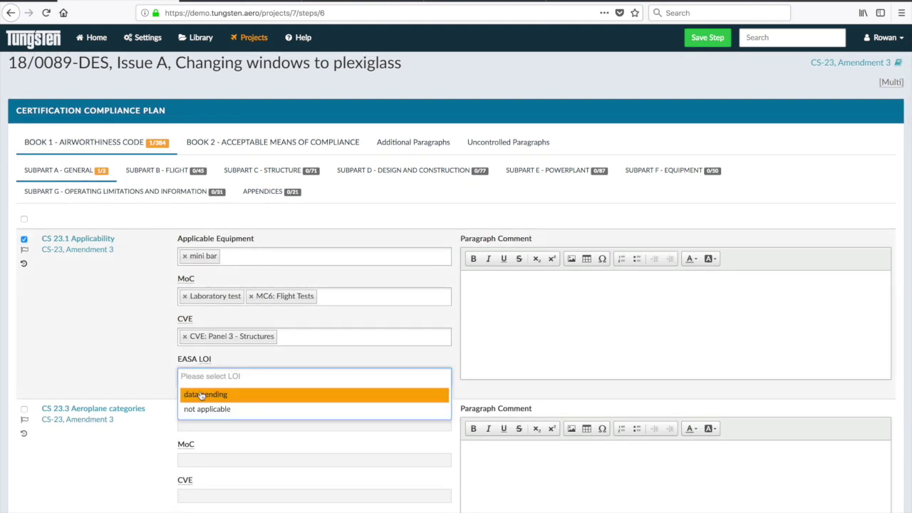
left_click(204, 408)
left_click(495, 303)
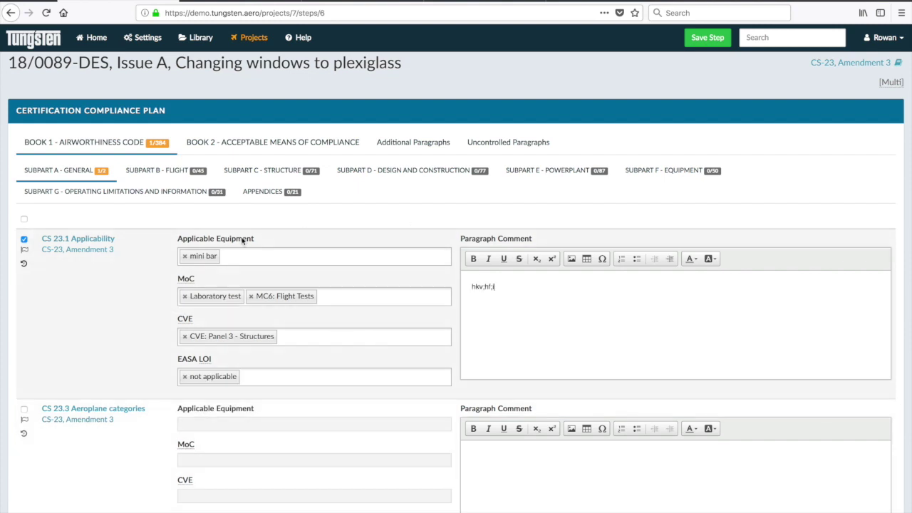
- Mark CS 23.3 Aeroplane categories as applicable and switch it to the earlier paragraph version from CS-23, Amendment 1
scroll(138, 288, "down", 3)
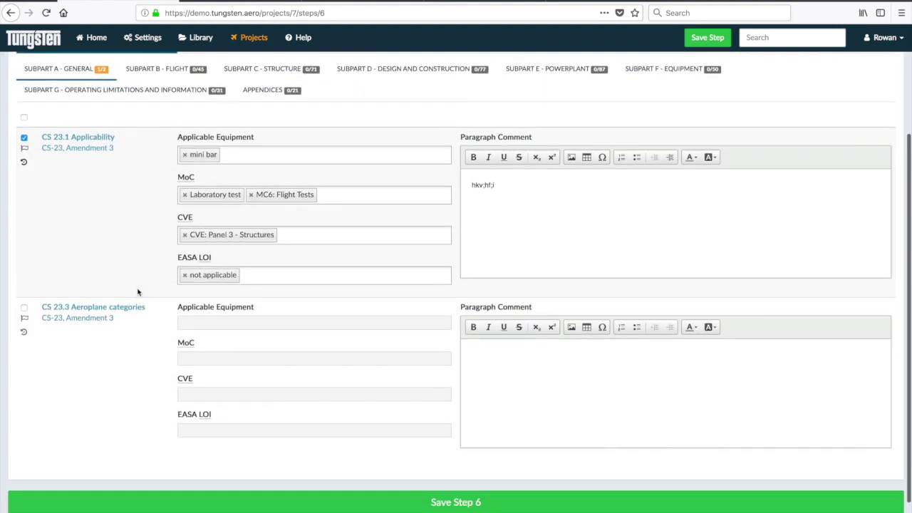
left_click(24, 304)
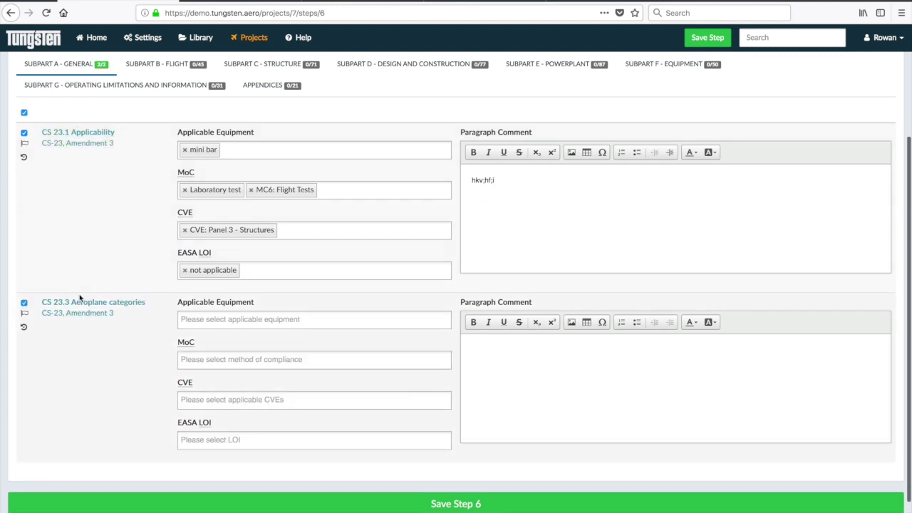
left_click(23, 328)
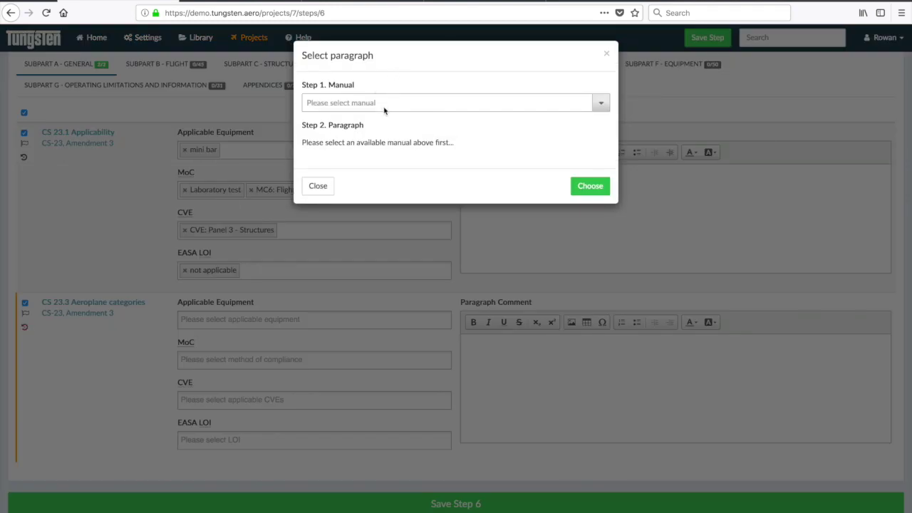
left_click(383, 105)
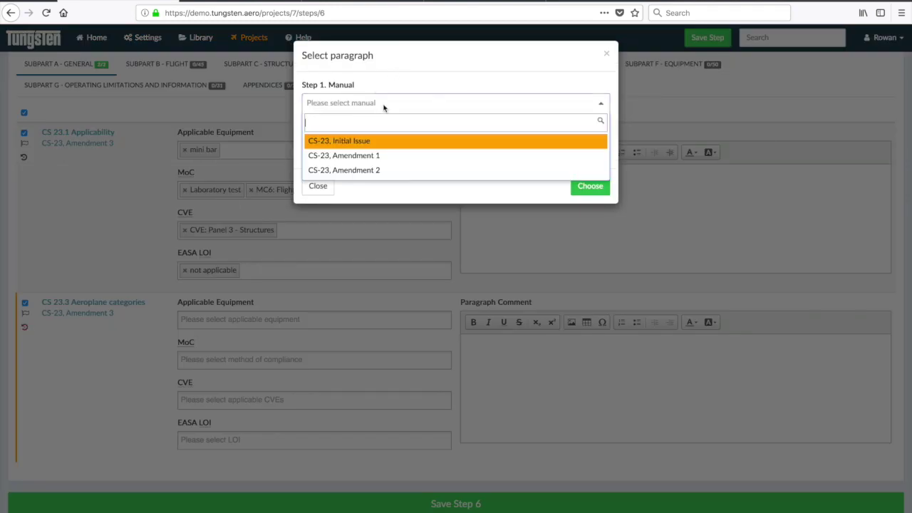
left_click(358, 158)
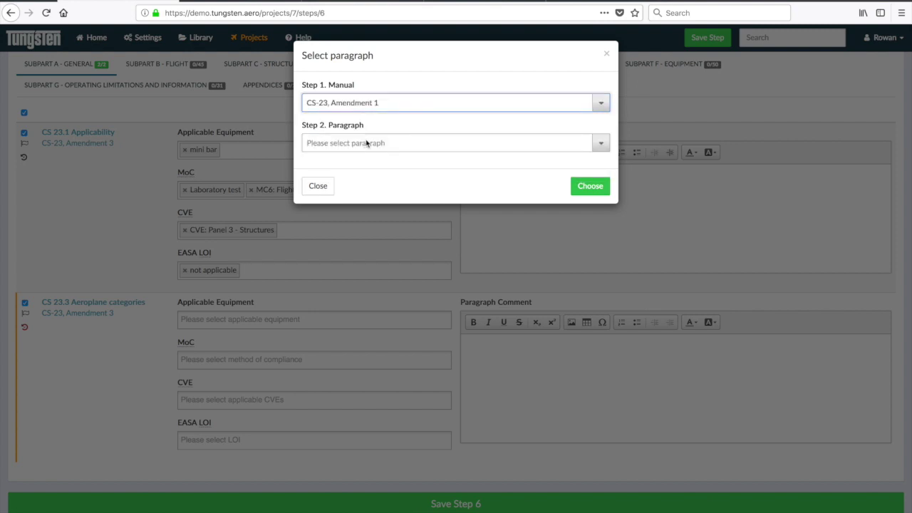
left_click(367, 143)
left_click(348, 183)
left_click(584, 187)
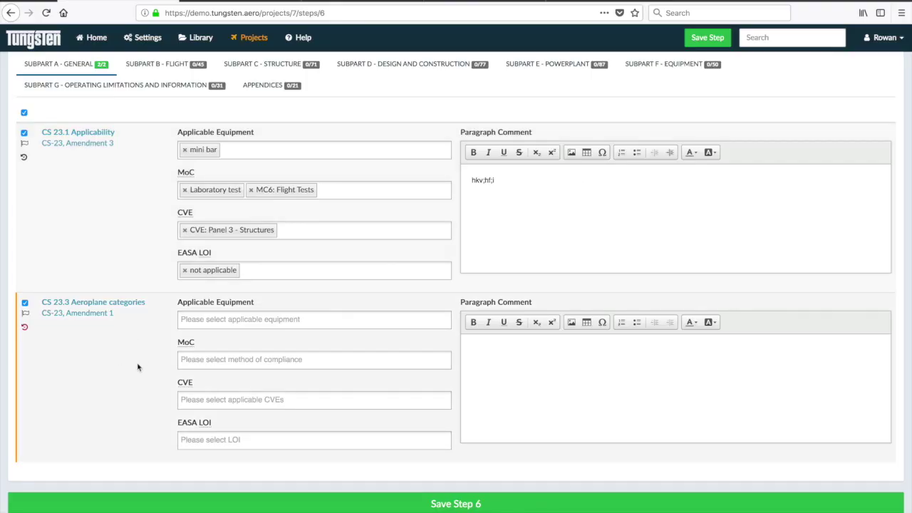
- Flag paragraph CS 23.3 Aeroplane categories and save Step 6
left_click(25, 314)
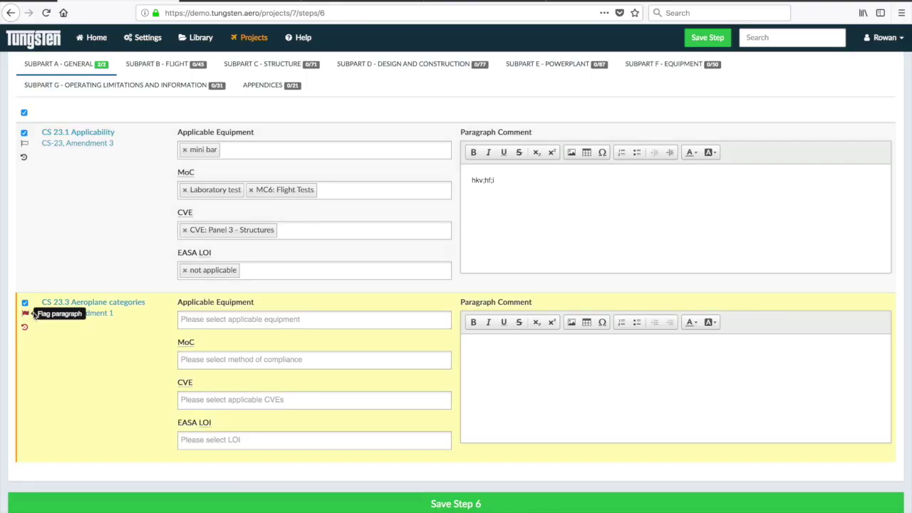
left_click(468, 504)
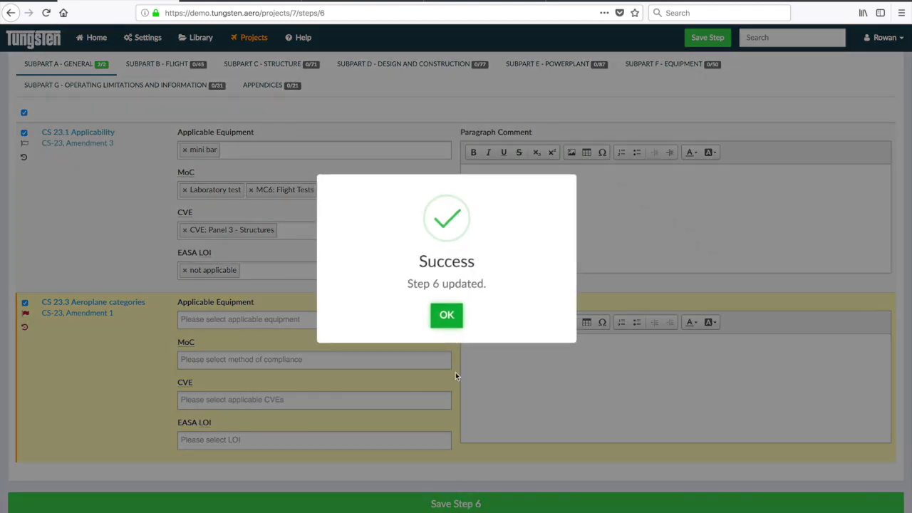
left_click(449, 314)
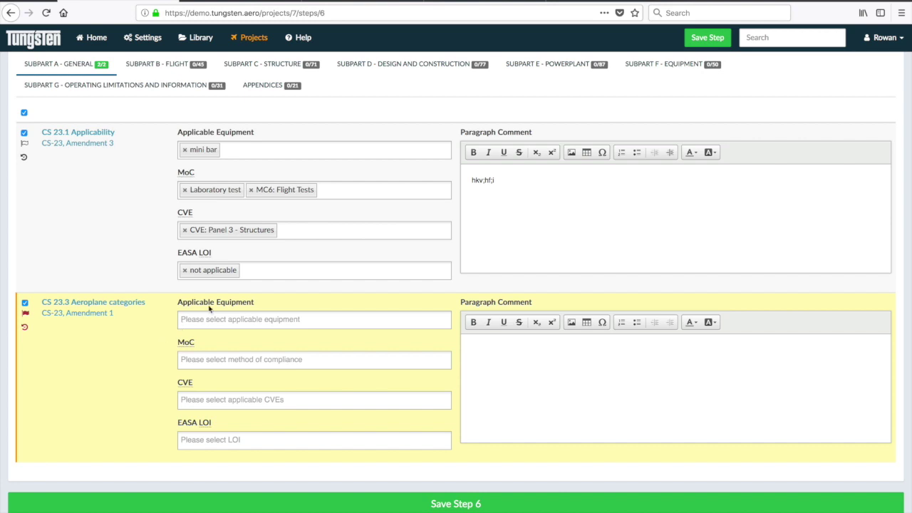
- In Subpart B - Flight, mark CS 23.23 Load distribution limits as applicable and read its paragraph text
scroll(223, 264, "up", 4)
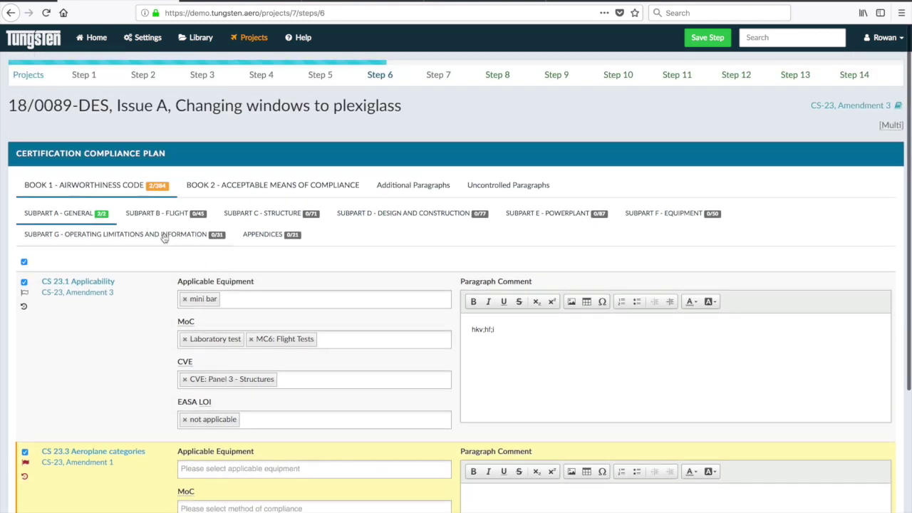
left_click(163, 212)
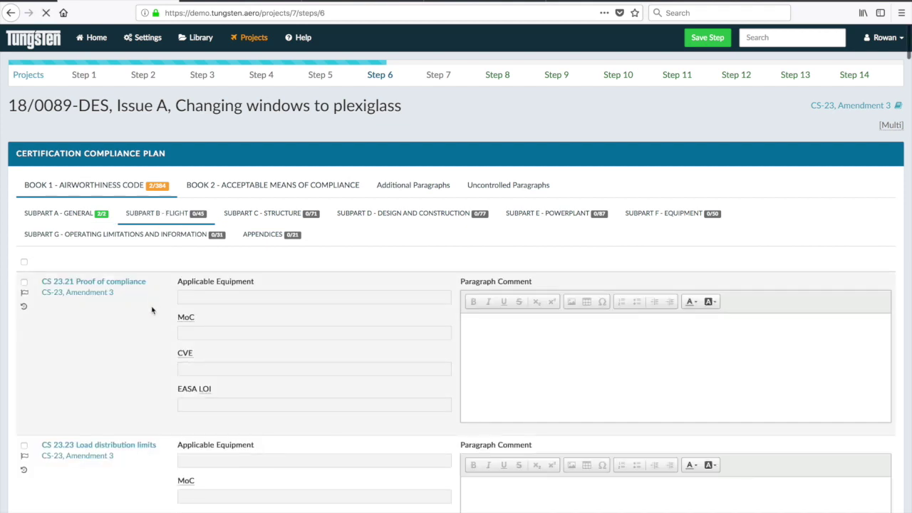
scroll(152, 310, "down", 2)
scroll(152, 310, "down", 2)
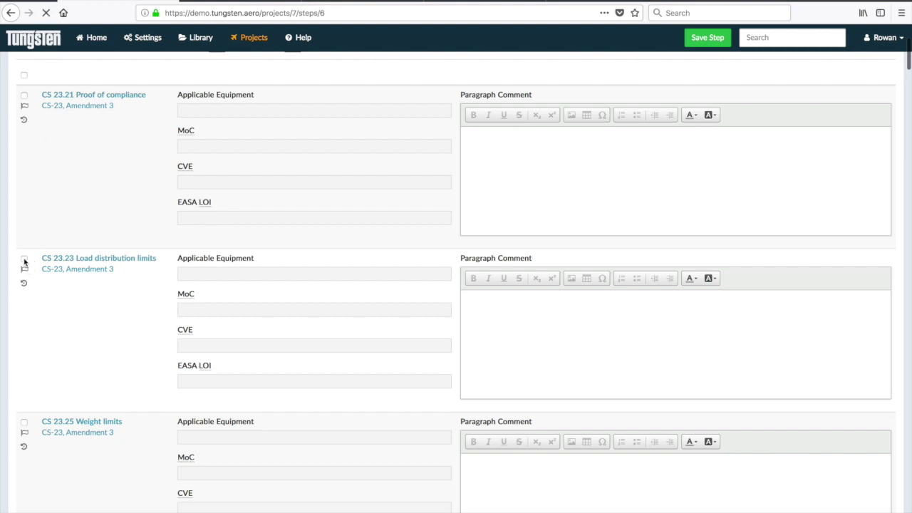
scroll(62, 266, "down", 2)
scroll(62, 266, "up", 1)
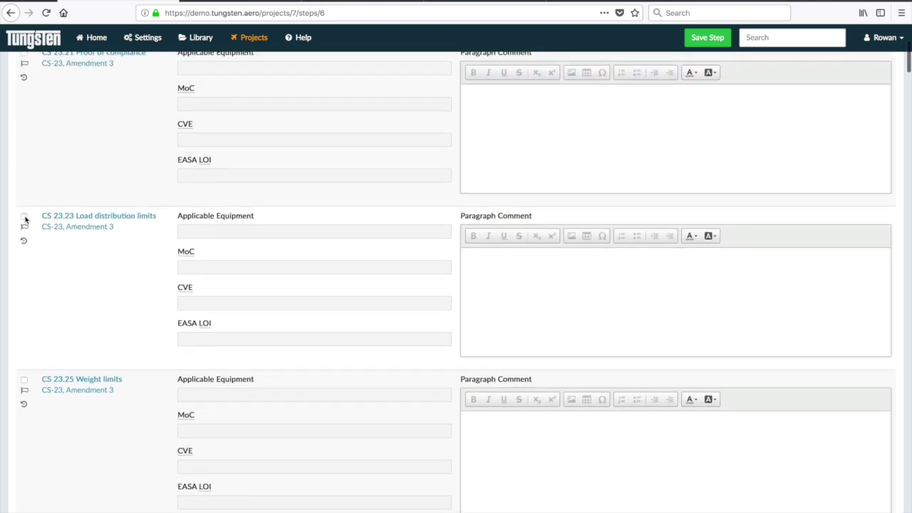
left_click(24, 218)
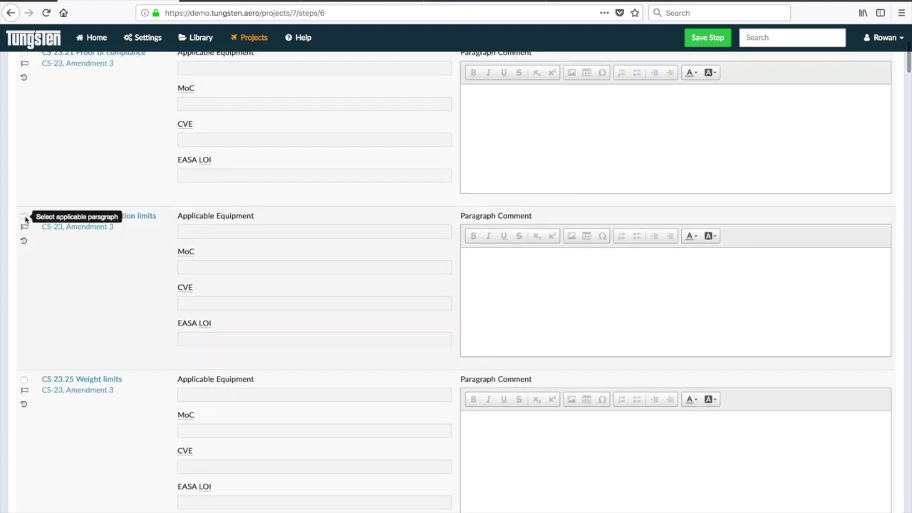
left_click(89, 229)
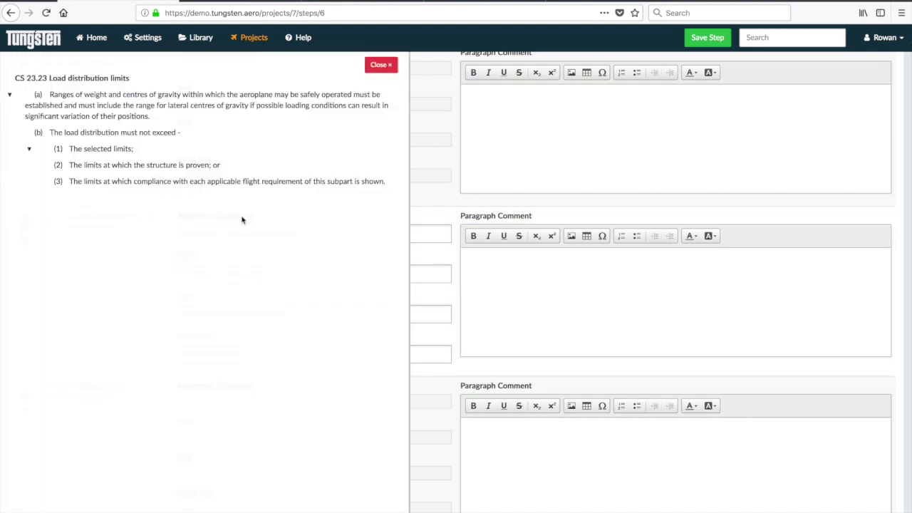
left_click(378, 65)
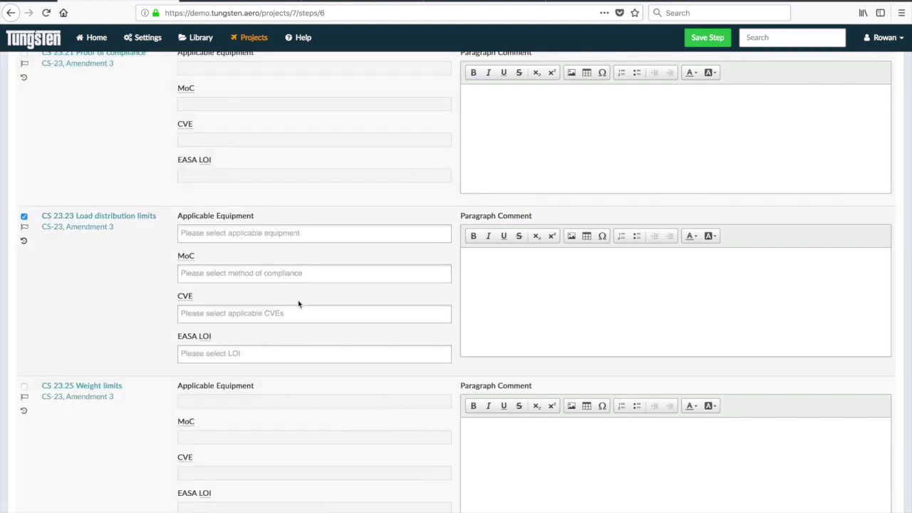
- Save Step 6 with the Subpart B - Flight selection
scroll(320, 274, "up", 2)
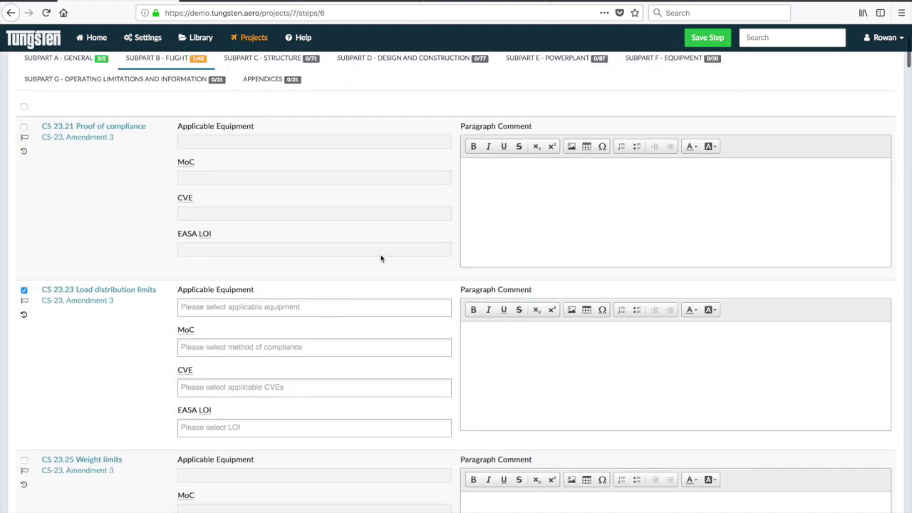
left_click(717, 39)
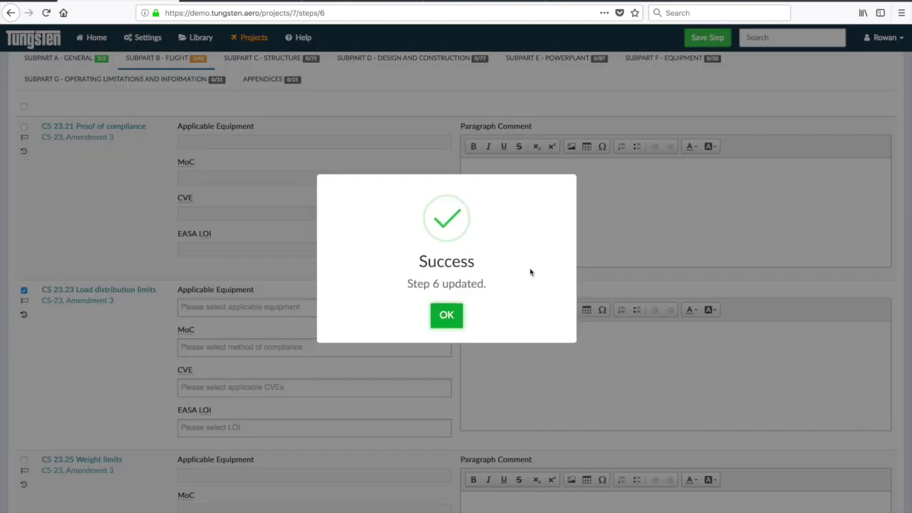
left_click(446, 316)
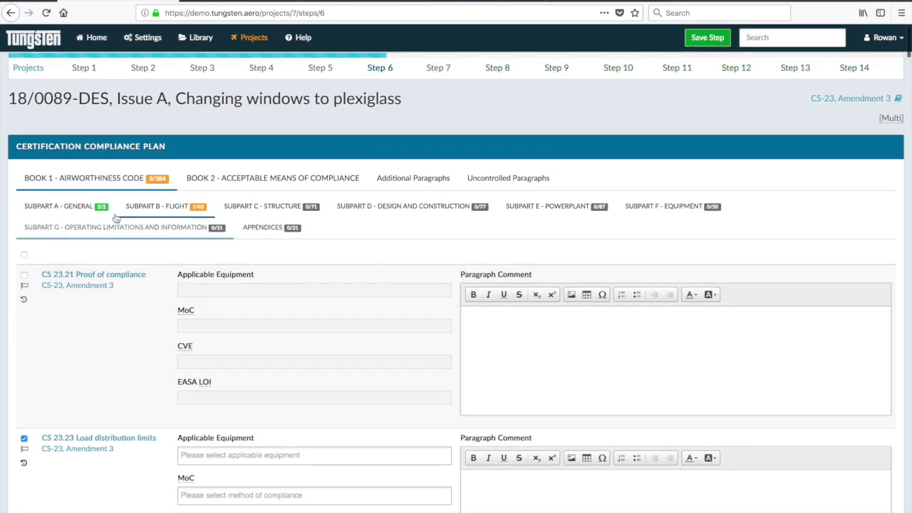
- View the compliance plan's Book 2 - Acceptable Means of Compliance and its Additional Paragraphs
left_click(221, 183)
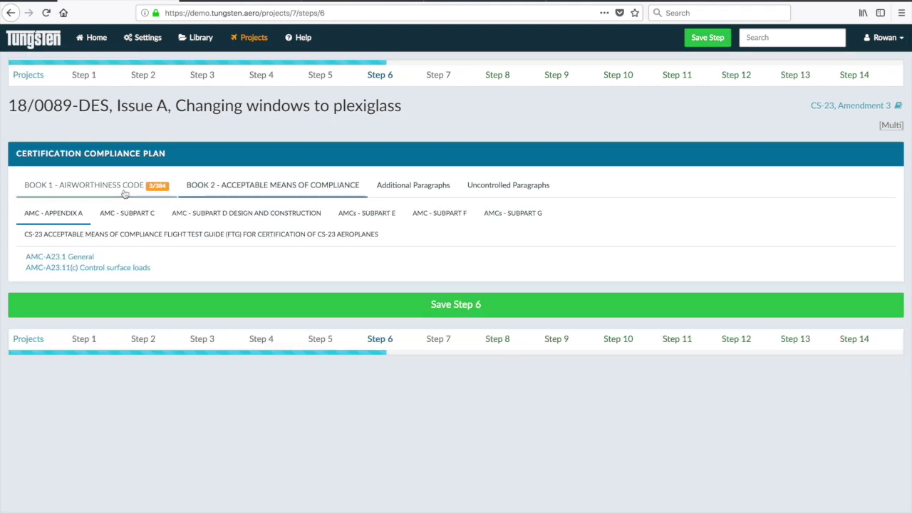
left_click(400, 186)
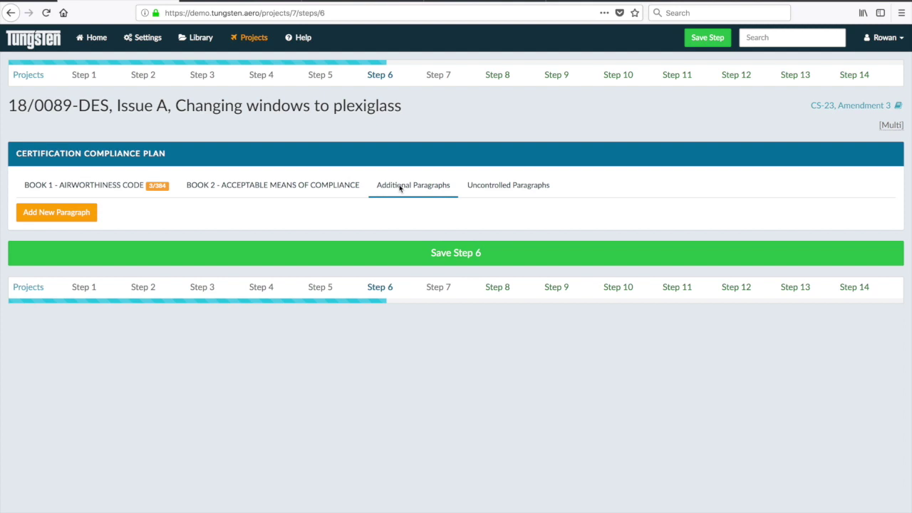
- Add FAR 27.25 Weight limits from the manual PART 27, 01-01-11 as an additional paragraph in the certification compliance plan
left_click(68, 211)
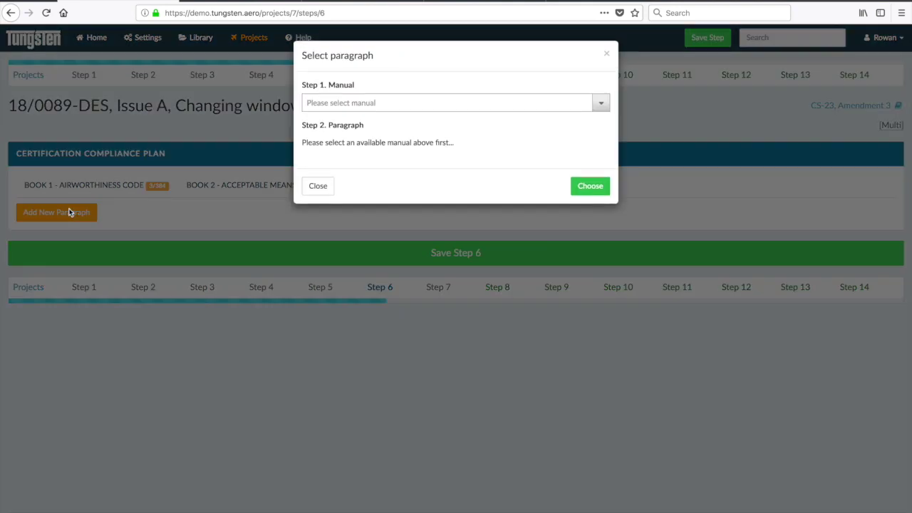
left_click(394, 104)
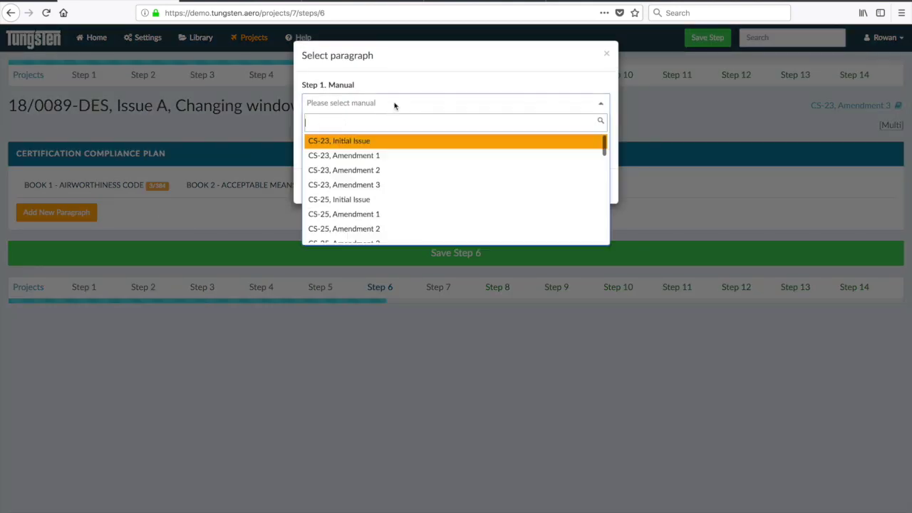
scroll(382, 207, "down", 10)
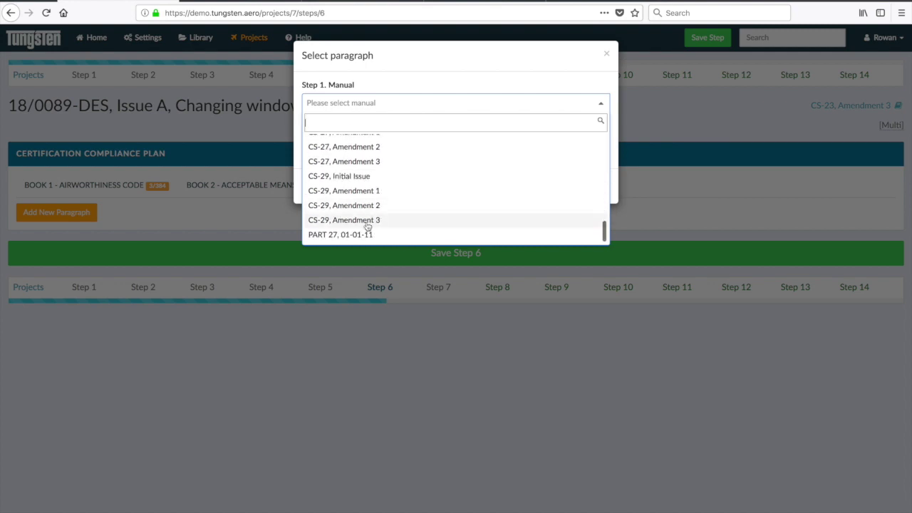
left_click(358, 237)
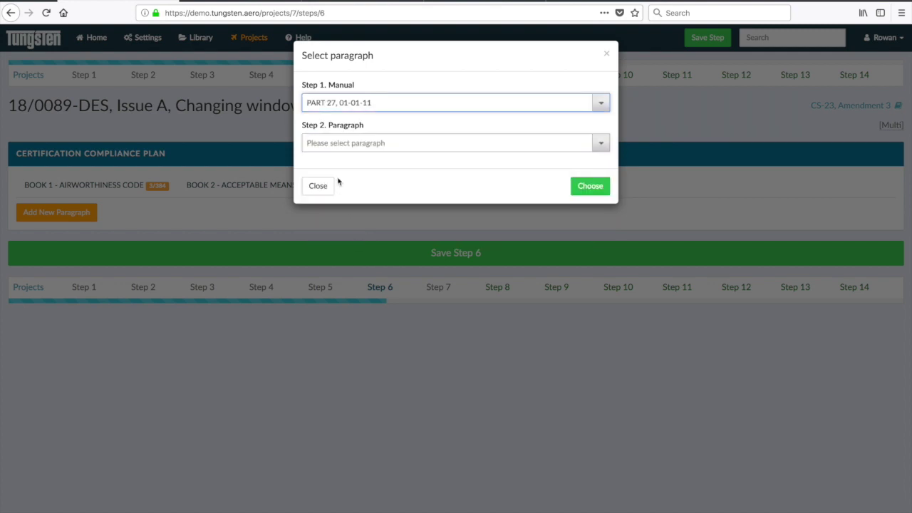
left_click(349, 142)
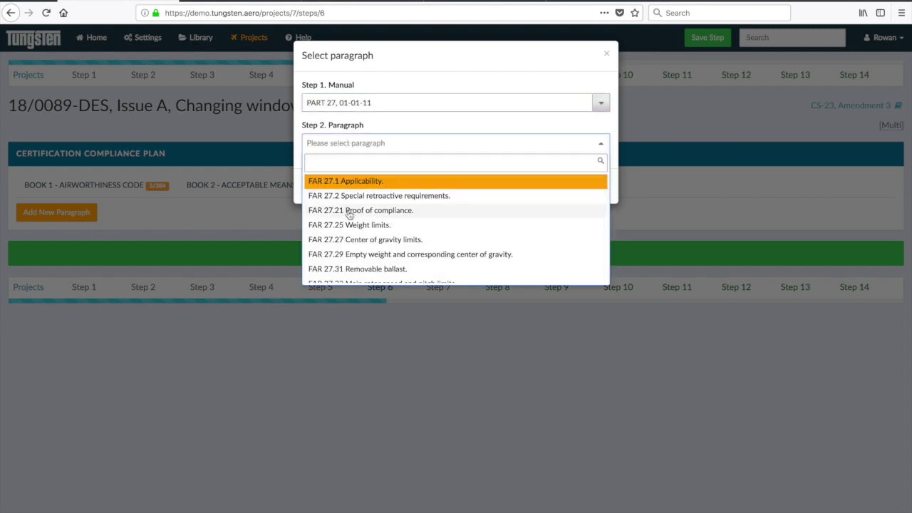
left_click(369, 225)
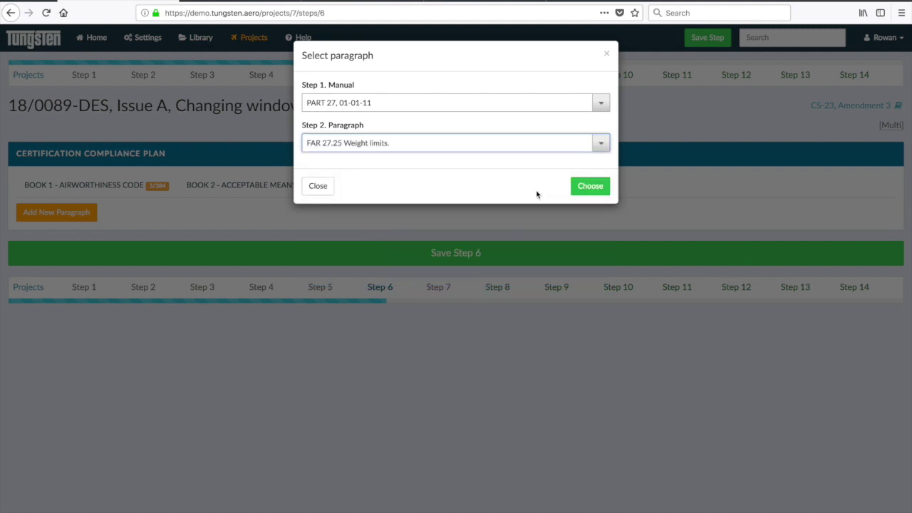
left_click(583, 185)
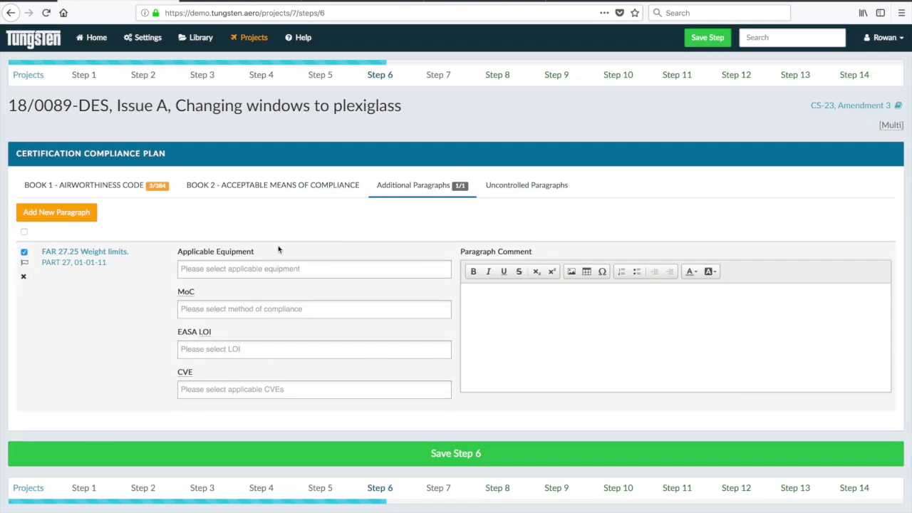
- Read the full text of the added FAR 27.25 Weight limits paragraph and close it
left_click(80, 265)
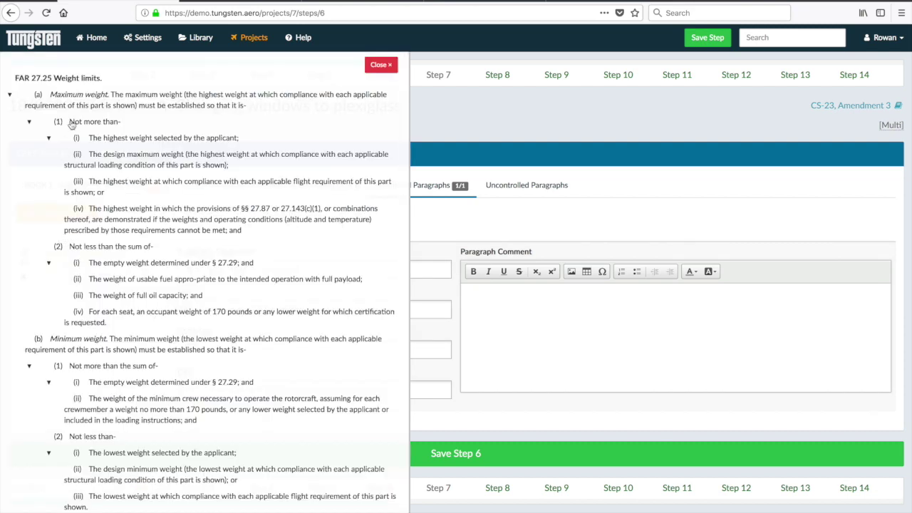
scroll(96, 126, "down", 3)
scroll(97, 126, "down", 2)
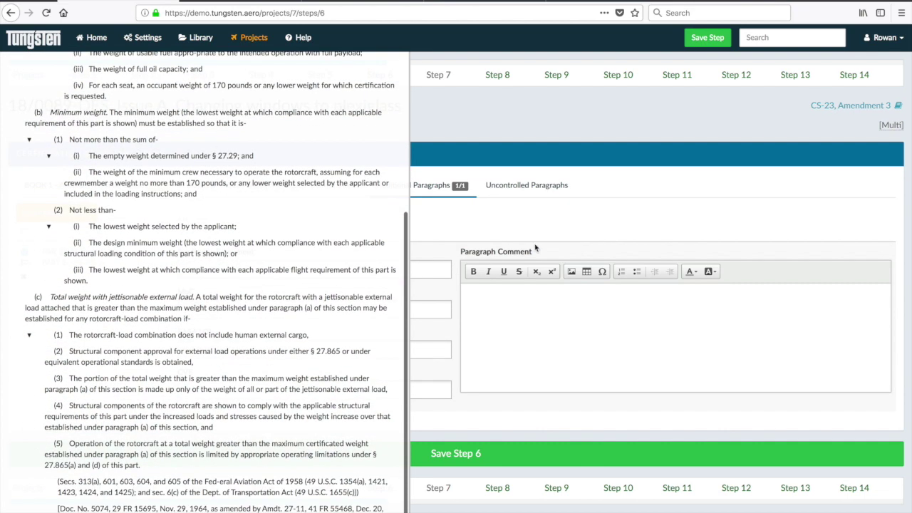
left_click(592, 334)
scroll(364, 171, "up", 5)
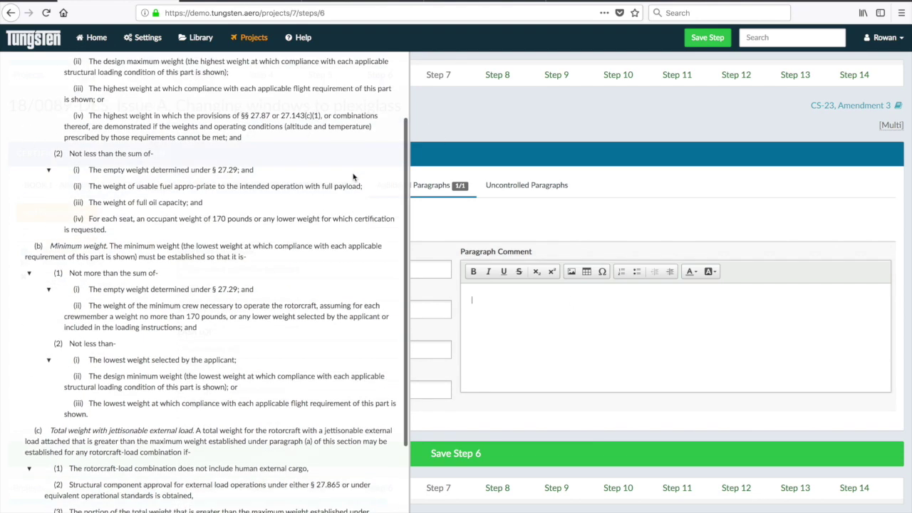
scroll(327, 186, "up", 3)
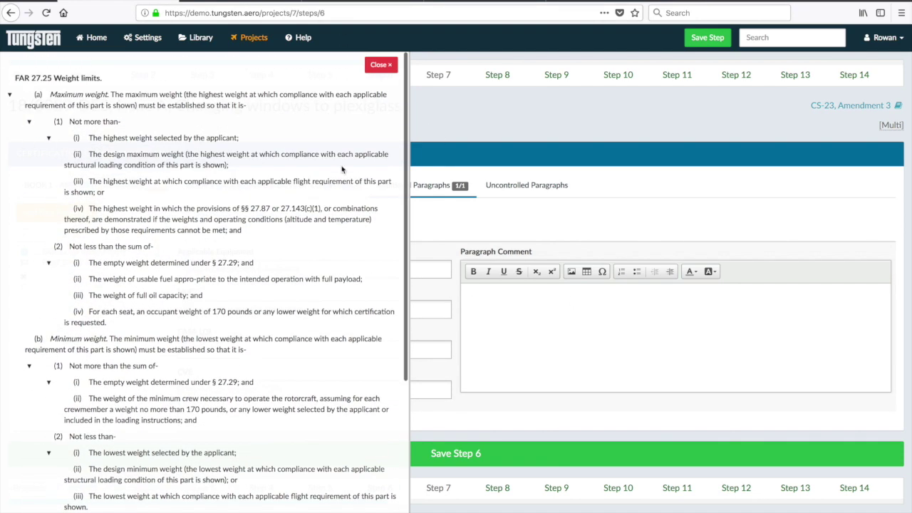
left_click(379, 65)
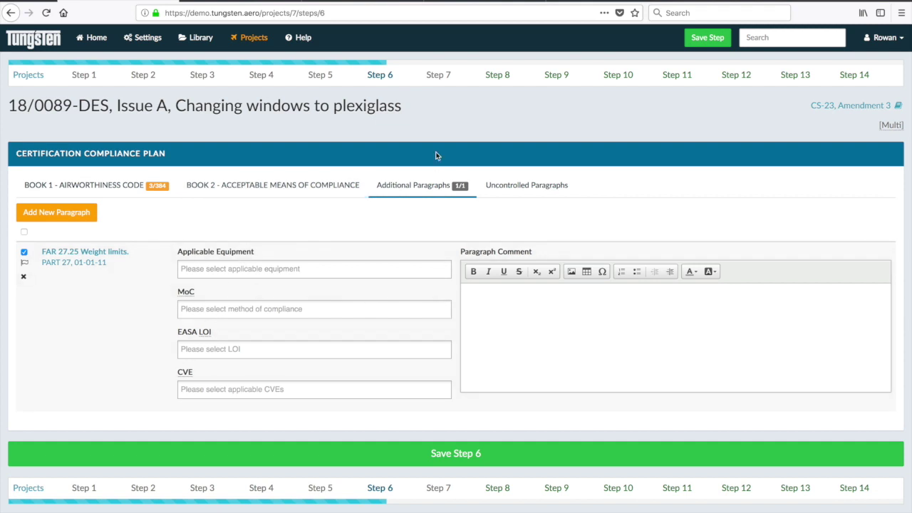
- Go to Step 7 and review the certification plan's signature roles and its saving and publishing options
left_click(439, 77)
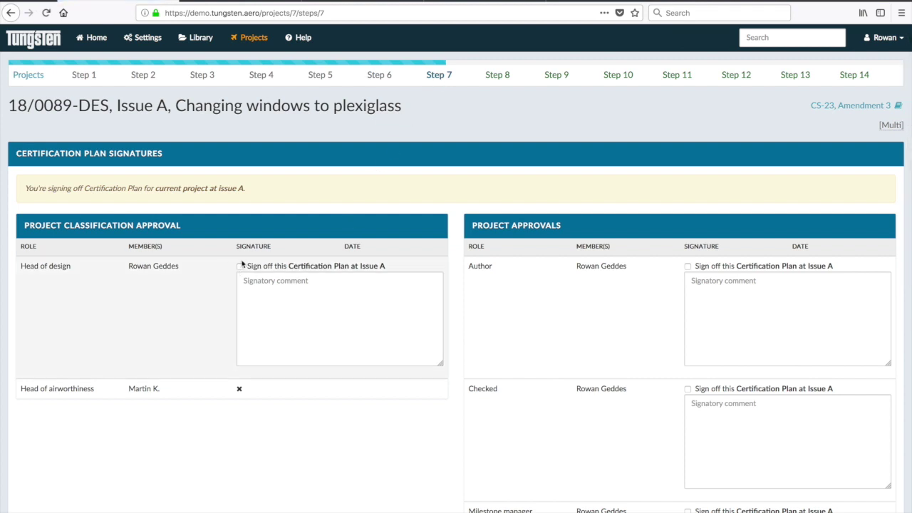
scroll(218, 272, "down", 5)
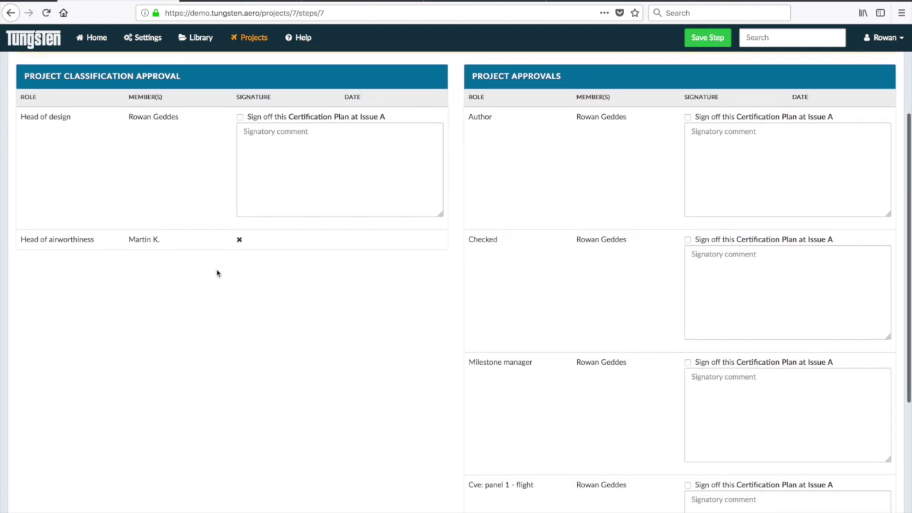
scroll(217, 273, "down", 1)
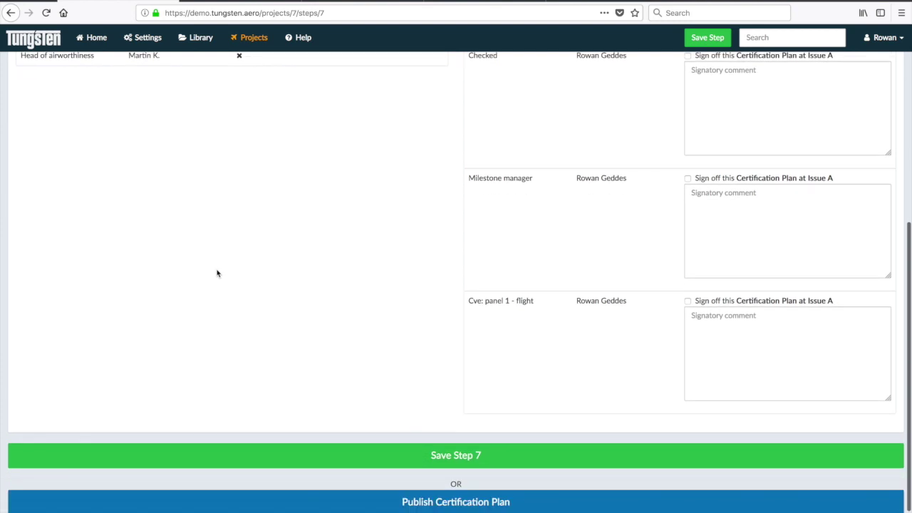
scroll(218, 273, "up", 1)
scroll(217, 273, "down", 1)
- Try to sign off the Certification Plan at Issue A for the Head of design, Author and Checked roles and save Step 7
scroll(218, 273, "up", 3)
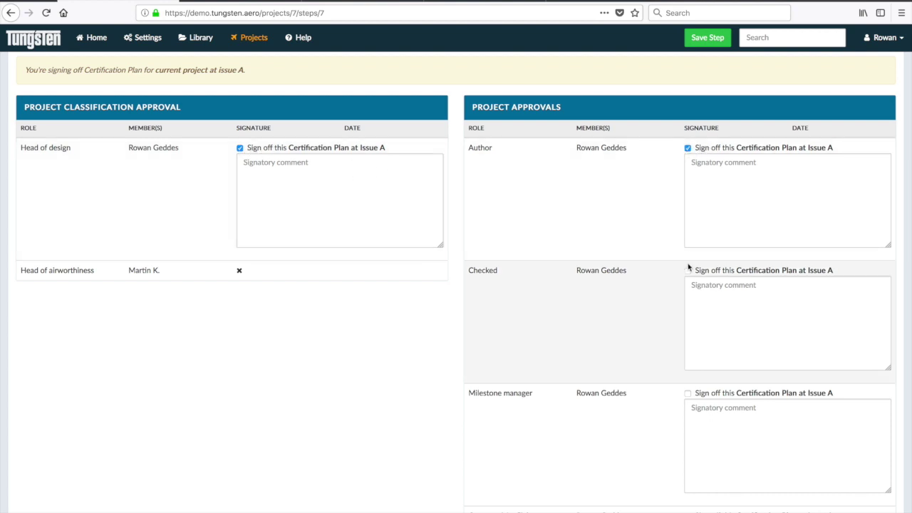
scroll(688, 272, "down", 1)
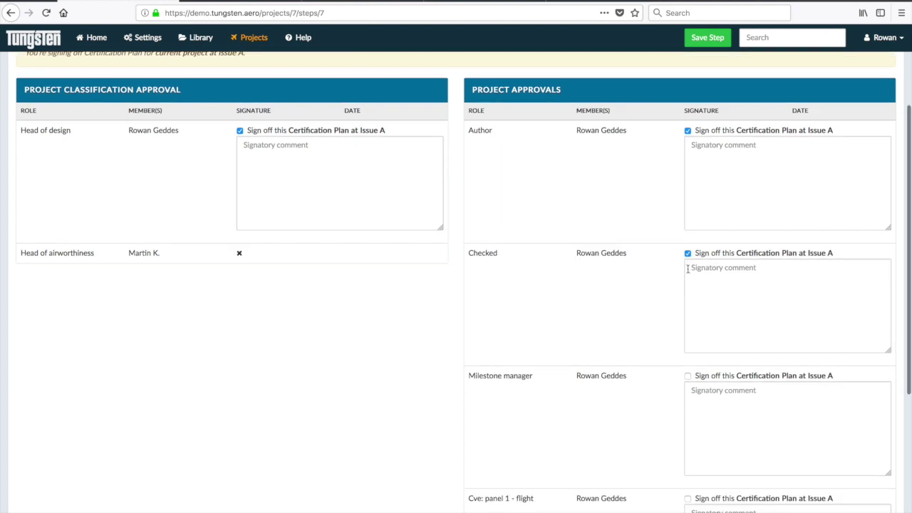
left_click(707, 40)
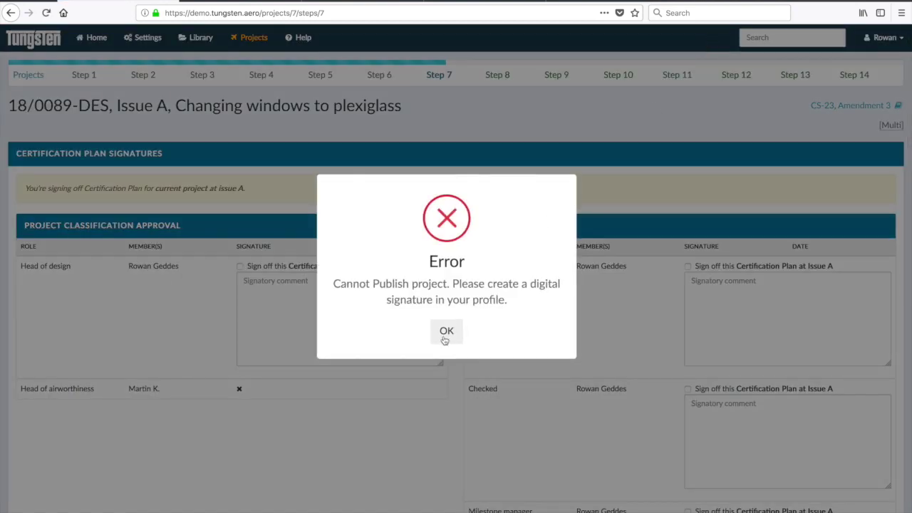
left_click(446, 332)
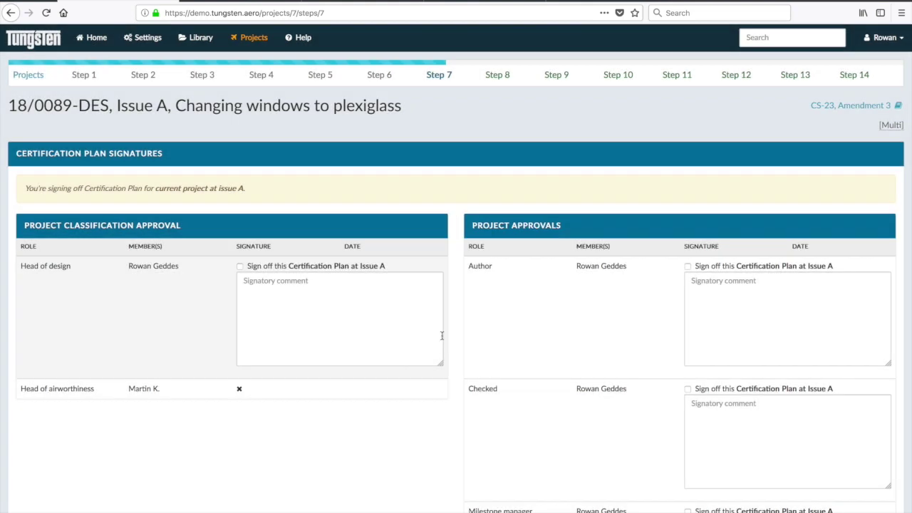
- Draw a handwritten digital signature in the user profile and update the profile
left_click(887, 38)
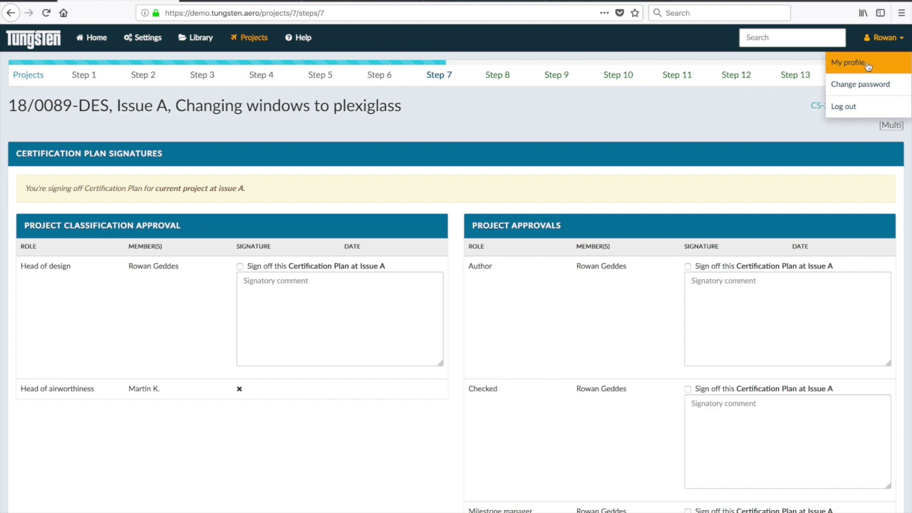
left_click(868, 64)
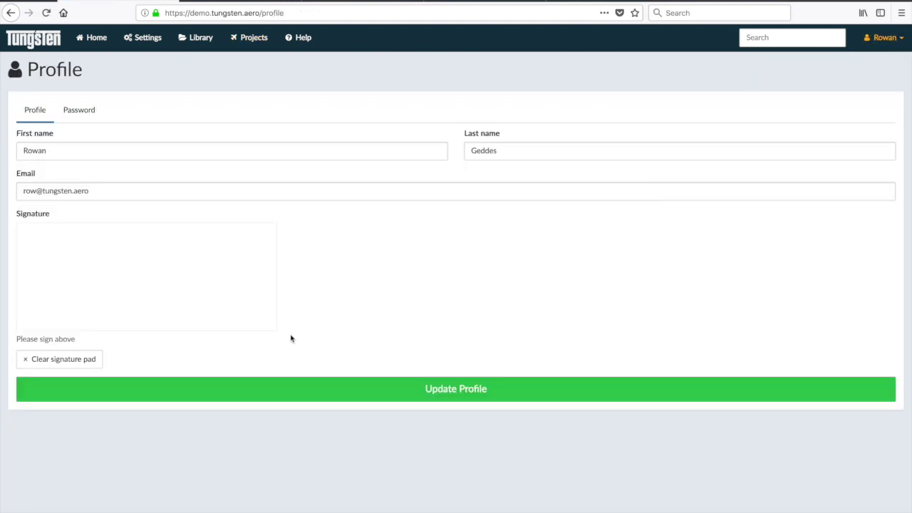
left_click_drag(45, 255, 80, 320)
mouse_move(90, 270)
left_mouse_down()
mouse_move(87, 279)
mouse_move(147, 275)
mouse_move(238, 293)
left_mouse_up()
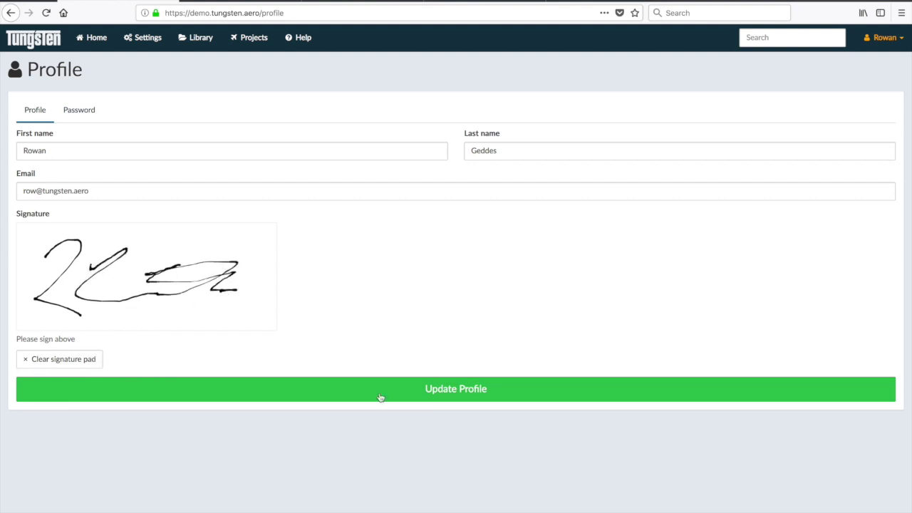
left_click(456, 394)
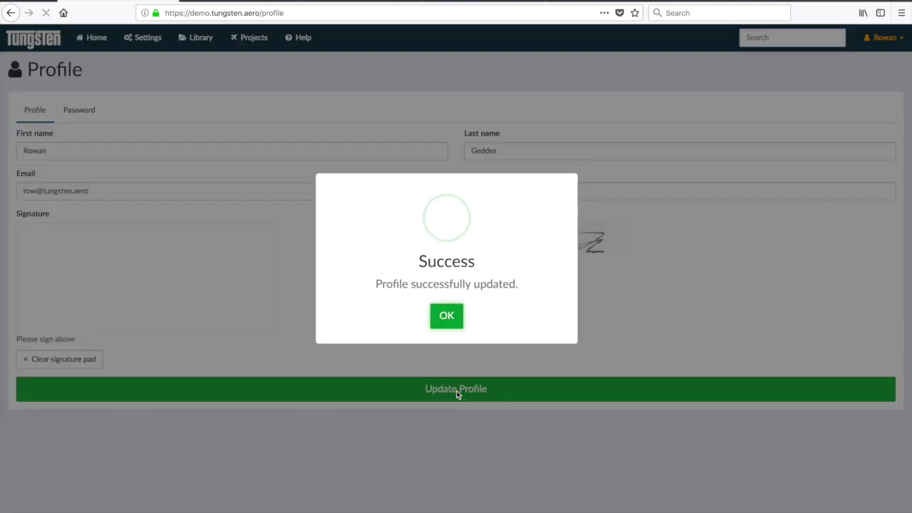
left_click(446, 315)
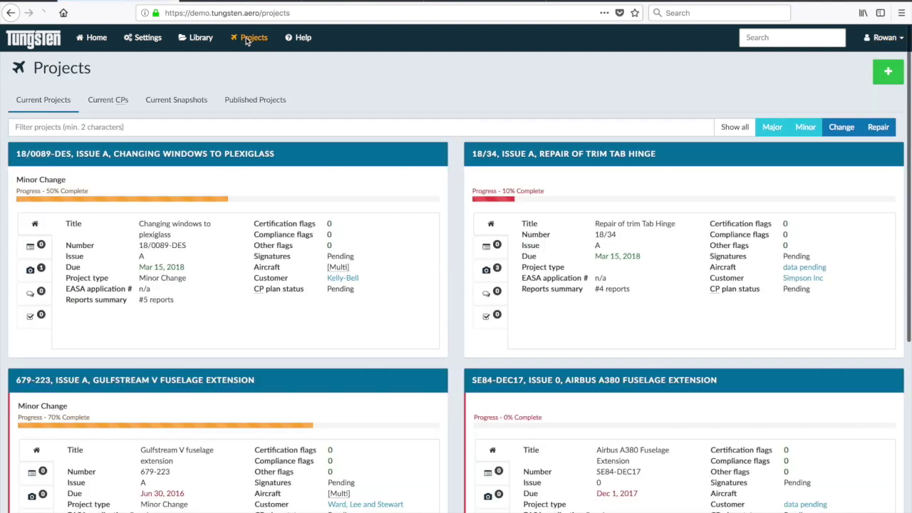
- Reopen Step 7 of the Changing windows to plexiglass project, sign off the Certification Plan as Head of design, and save it
left_click(209, 152)
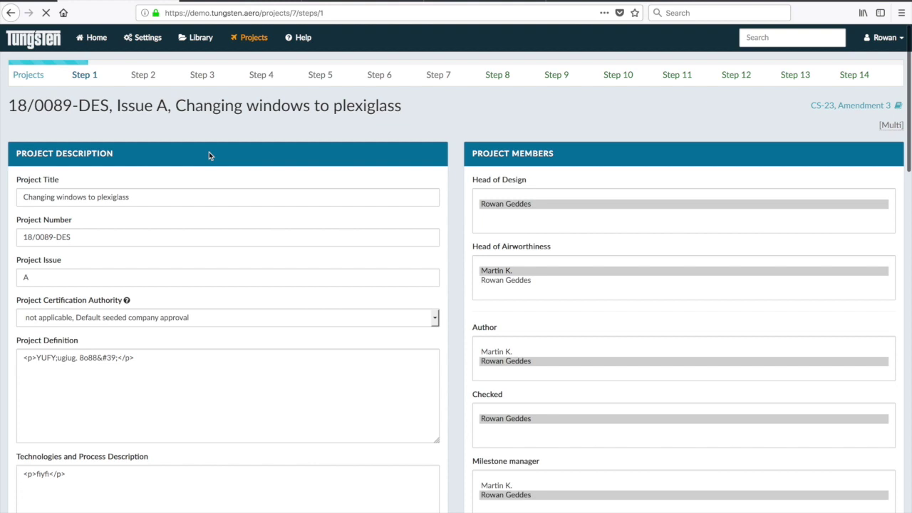
left_click(440, 74)
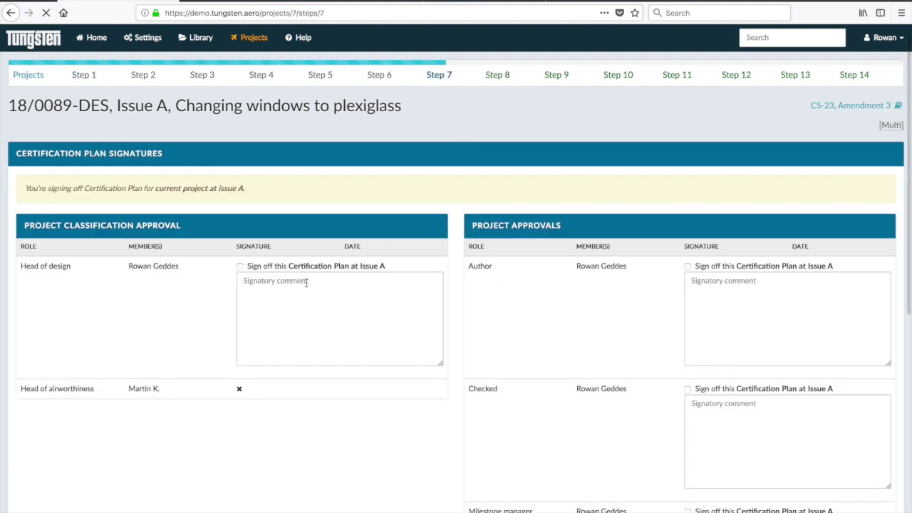
left_click(240, 266)
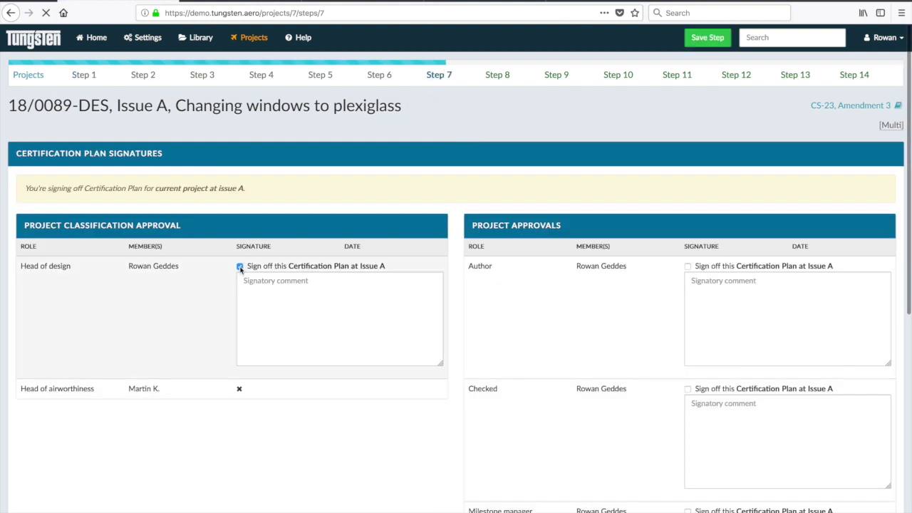
left_click(706, 40)
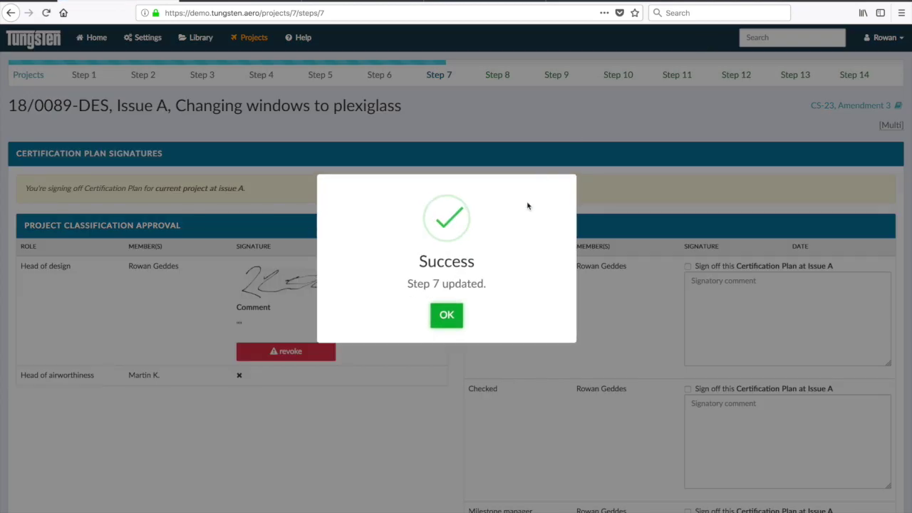
left_click(447, 316)
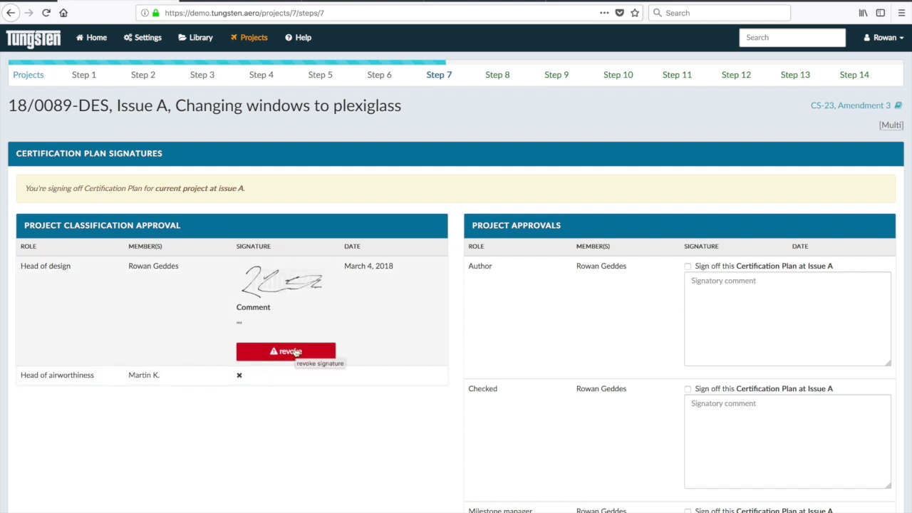
- Review the signed Head of design entry, the remaining project approvals, and the option to publish the certification plan
scroll(295, 351, "down", 5)
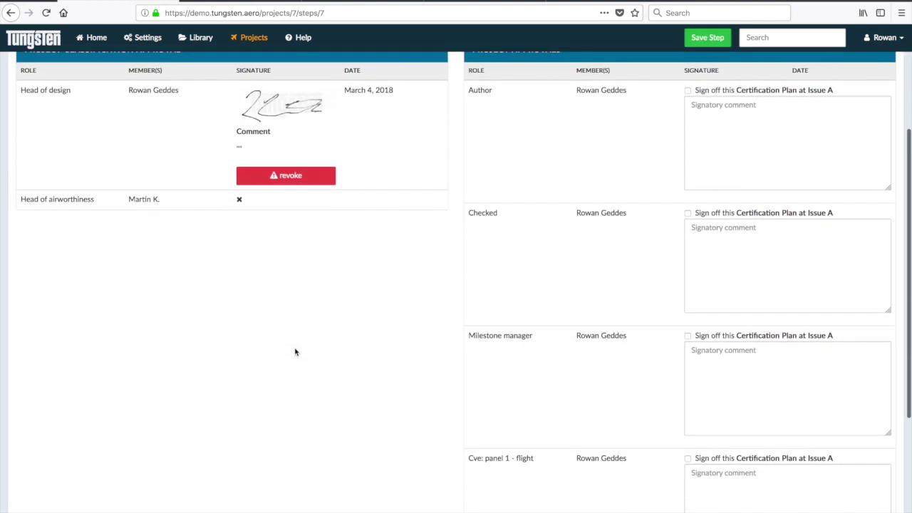
scroll(296, 351, "down", 1)
scroll(295, 352, "down", 3)
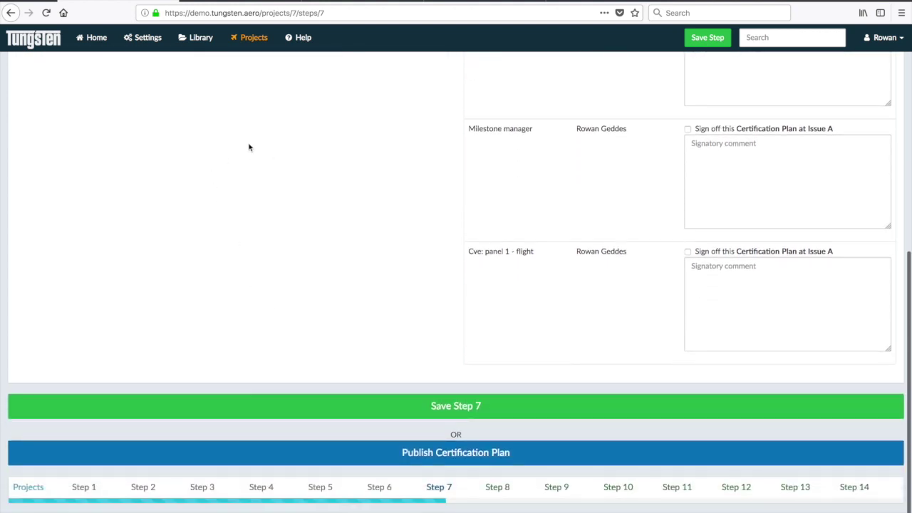
scroll(250, 204, "up", 7)
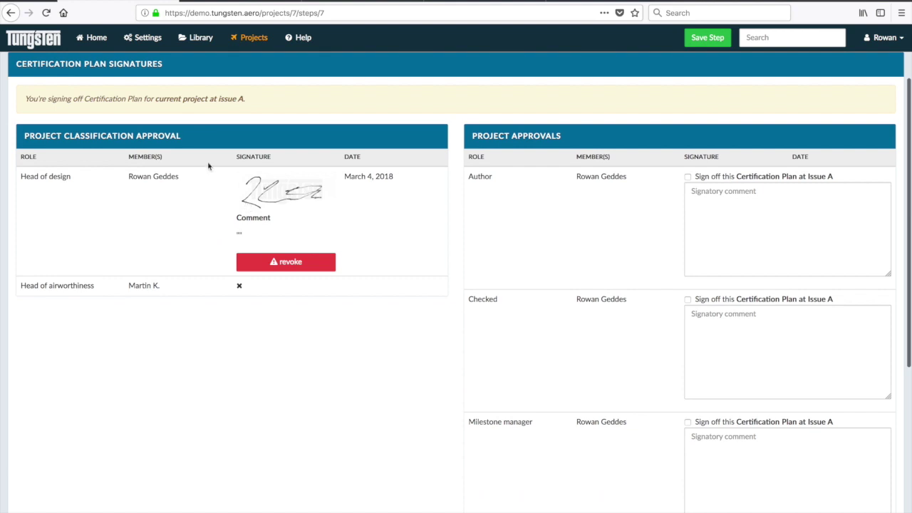
scroll(151, 320, "down", 7)
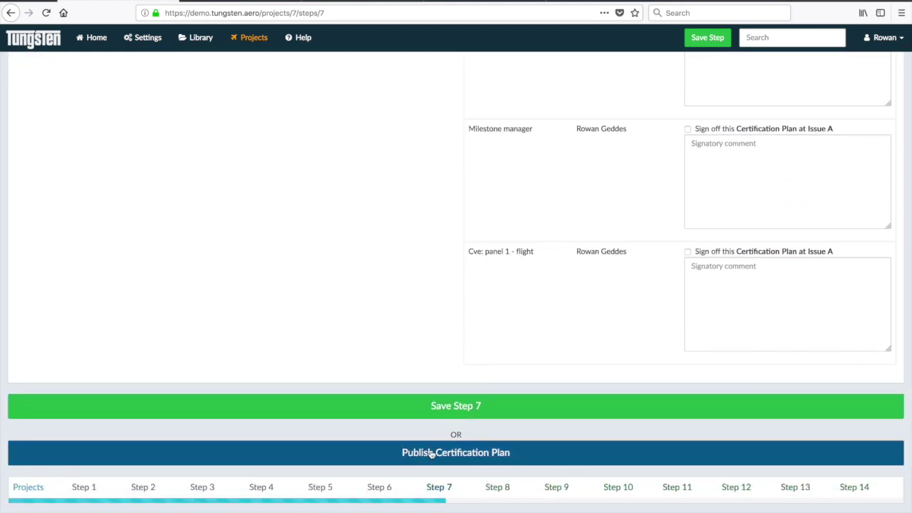
scroll(287, 321, "up", 9)
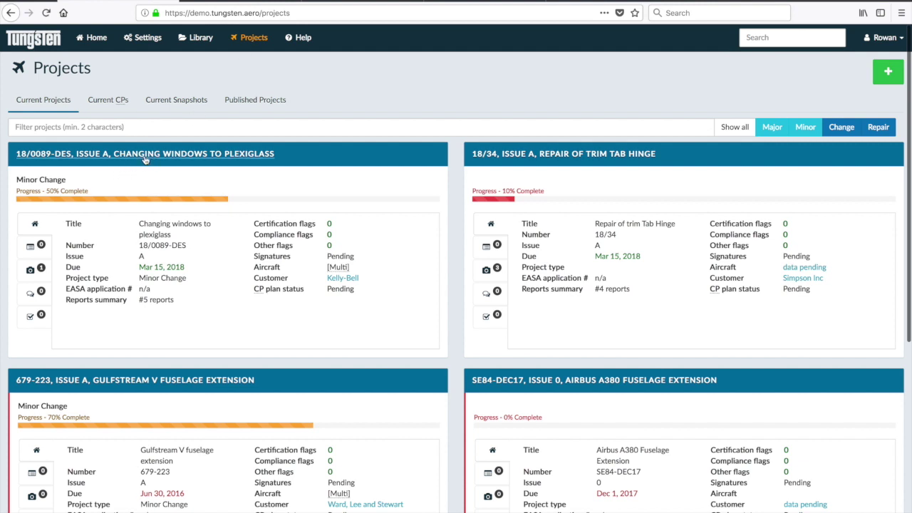
- Examine the Changing windows to plexiglass project card and the other current projects in the overview
left_click(31, 247)
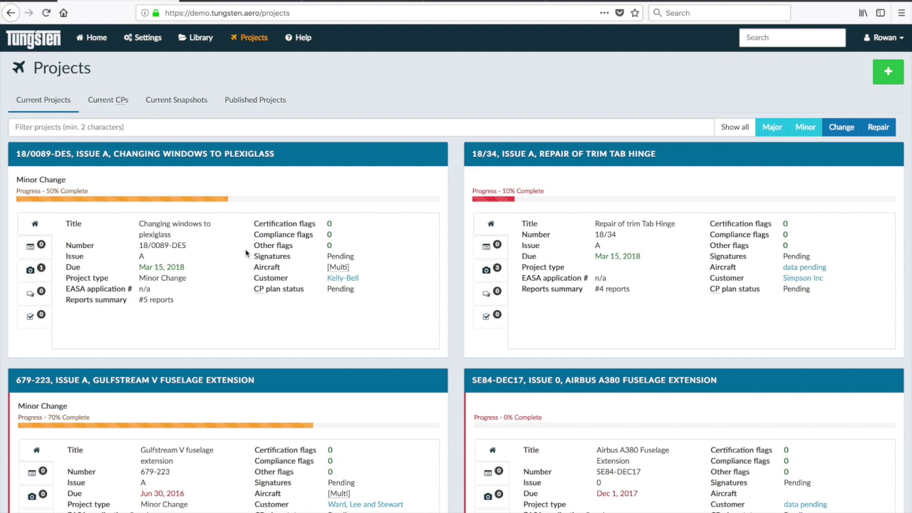
scroll(246, 253, "down", 3)
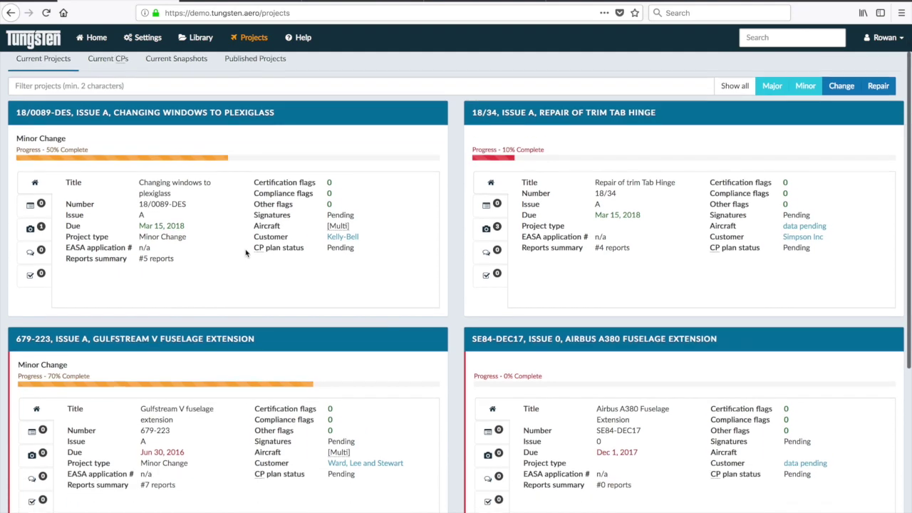
scroll(246, 253, "up", 2)
scroll(246, 253, "up", 1)
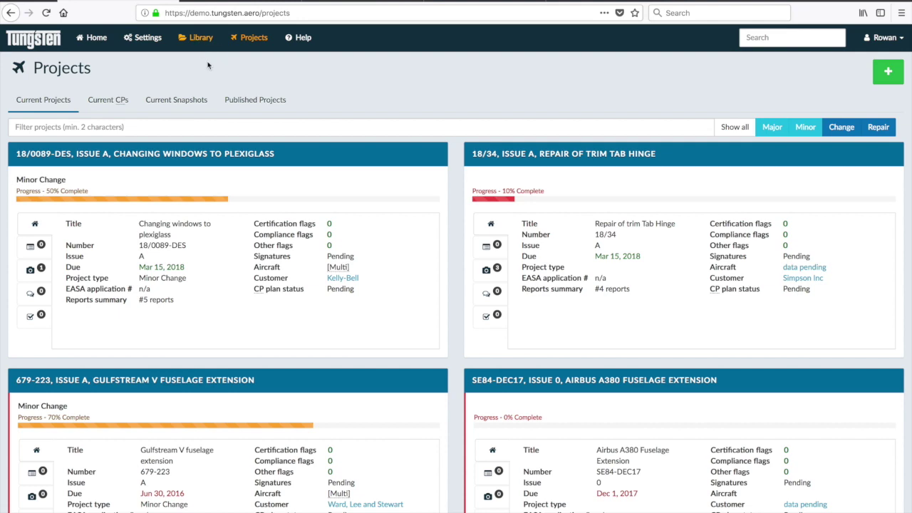
scroll(220, 108, "down", 1)
scroll(220, 108, "down", 5)
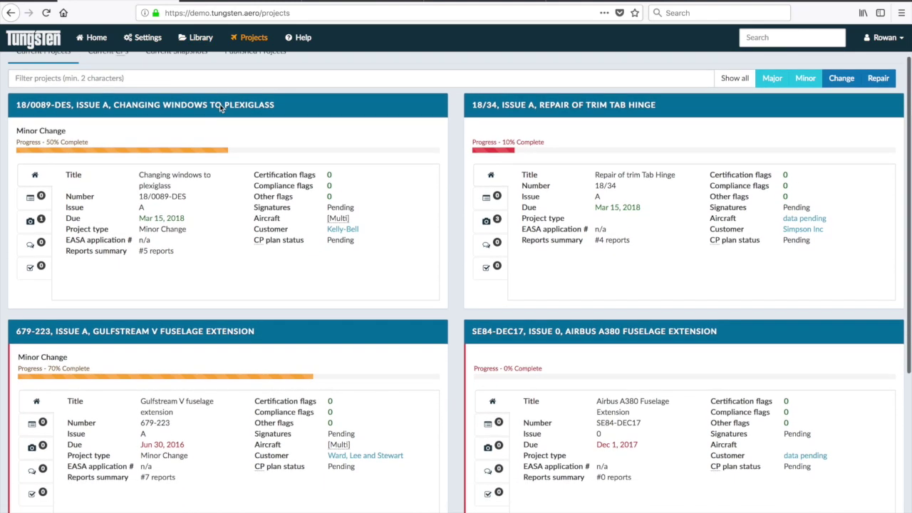
scroll(221, 108, "down", 2)
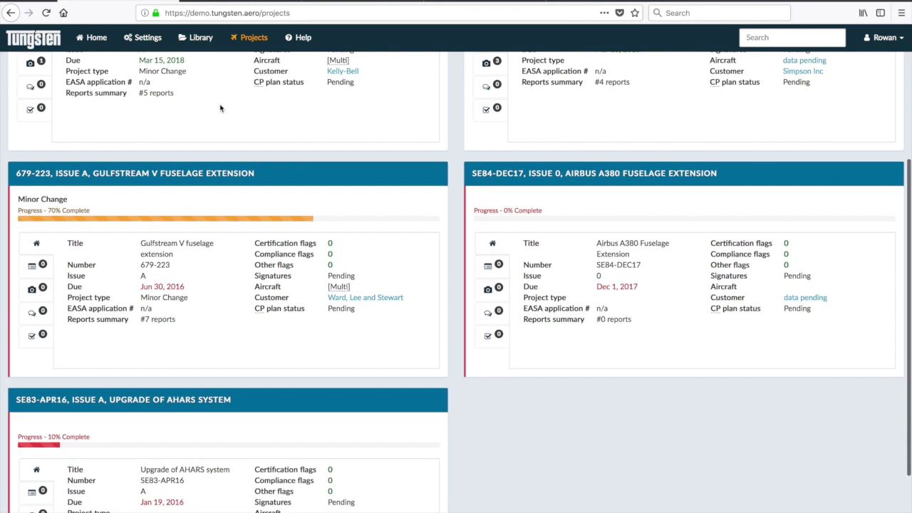
scroll(220, 109, "down", 3)
scroll(221, 108, "up", 10)
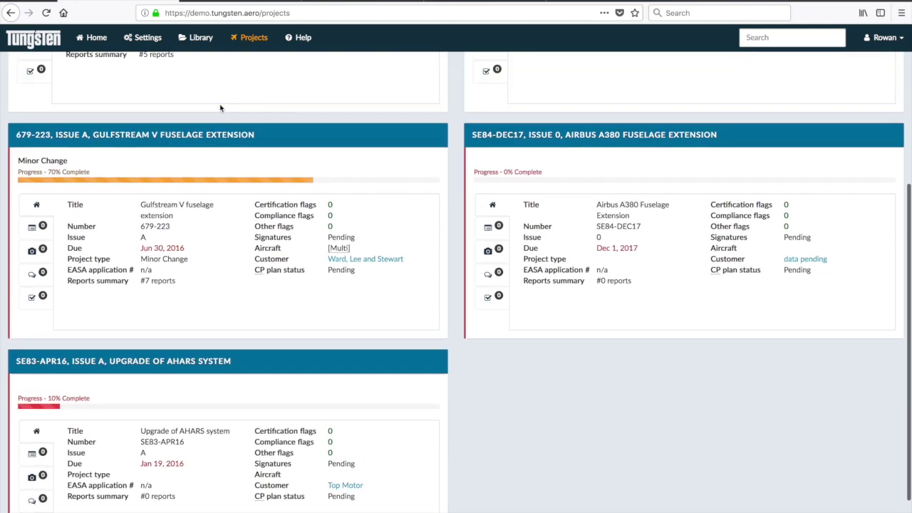